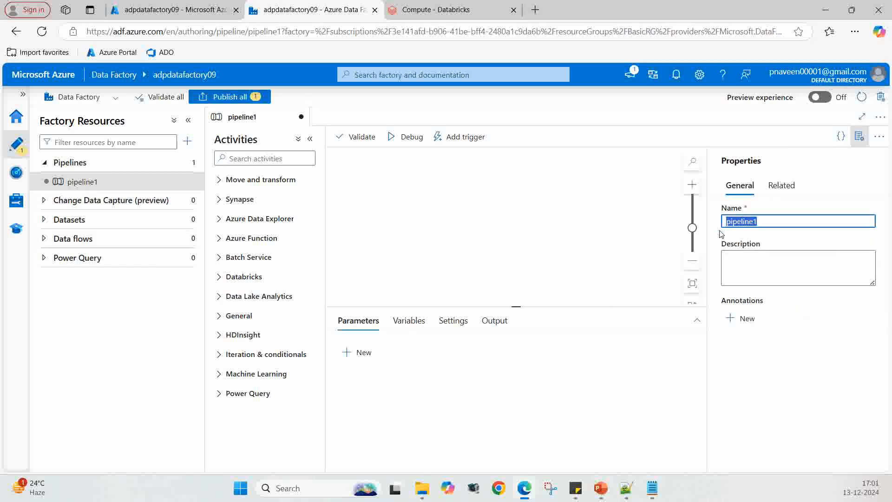
Name the pipeline adppipeline and add a Databricks Notebook activity to its canvas
type("adppipeline")
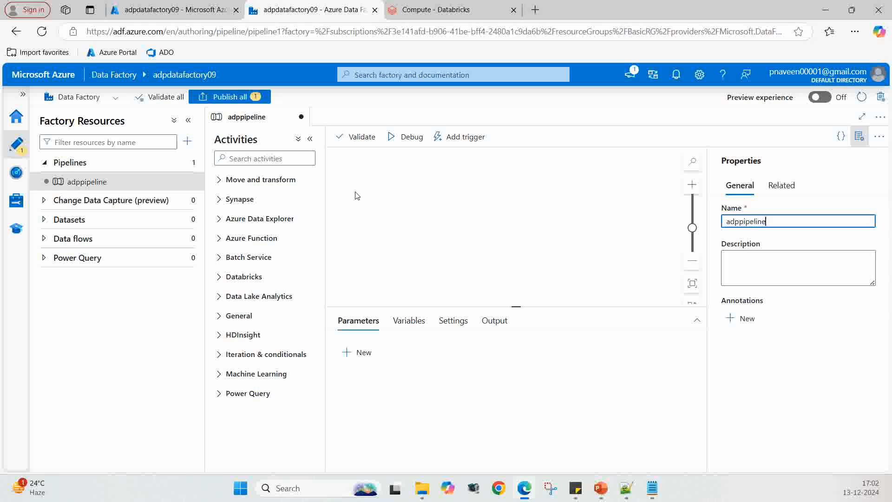
left_click(221, 279)
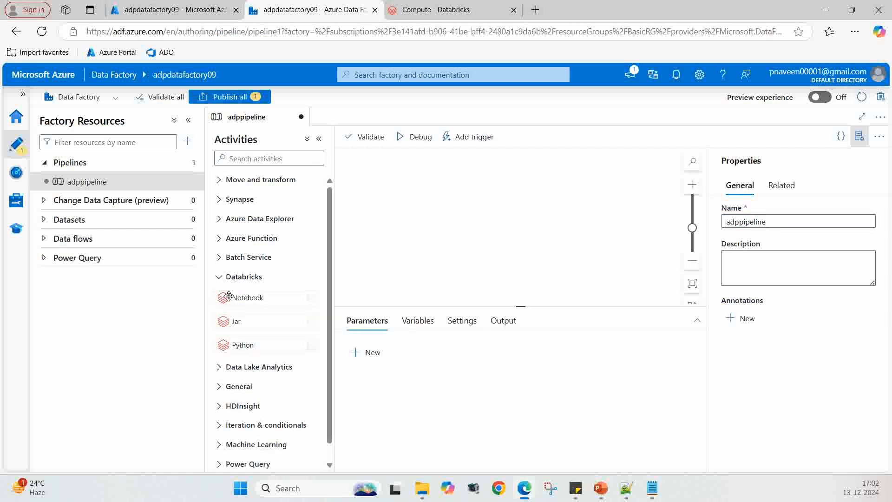
left_click_drag(254, 299, 397, 183)
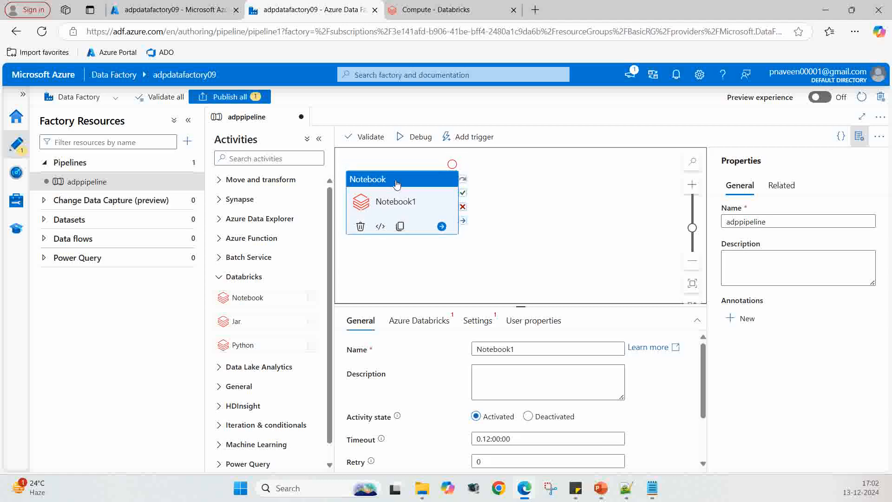
Rename the Notebook activity to adpNotebookTask
left_click(519, 349)
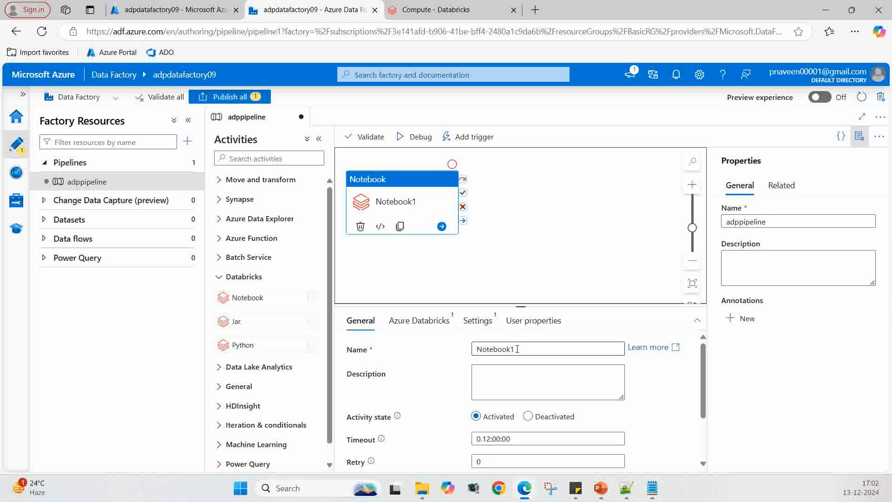
double_click(517, 348)
type("adpNo")
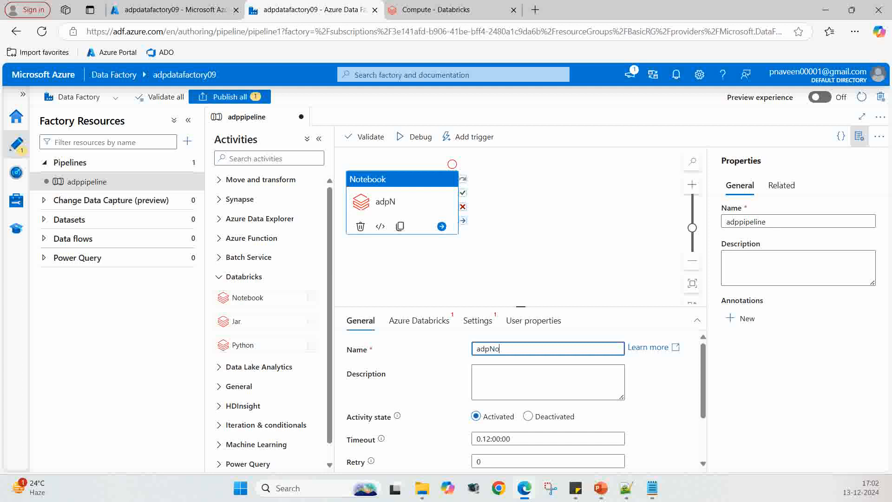
type("tebookTask")
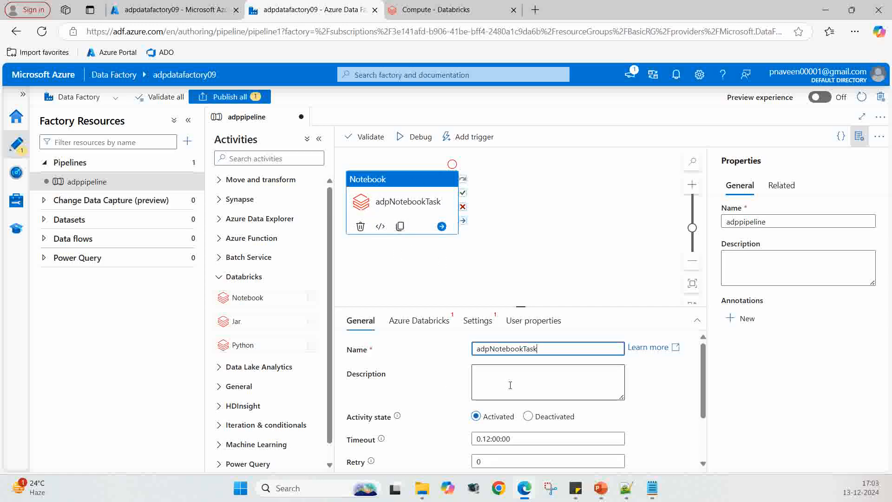
left_click(496, 380)
scroll(504, 379, "down", 1)
scroll(504, 379, "up", 1)
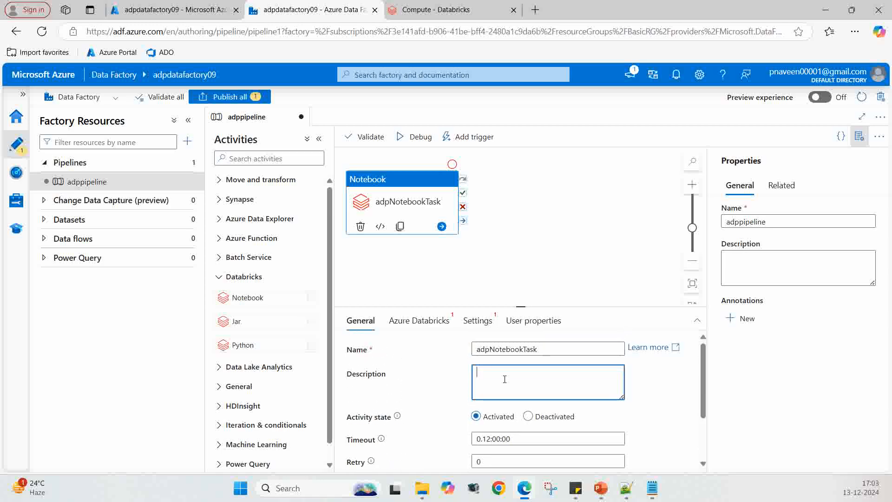
Start a new Databricks linked service for the activity, replacing the Azure prefix in its name with Datafactory
left_click(420, 324)
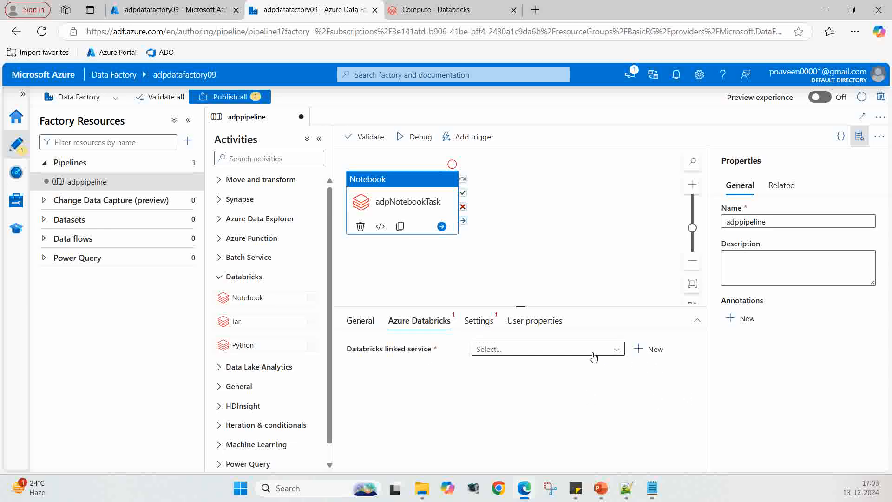
left_click(650, 349)
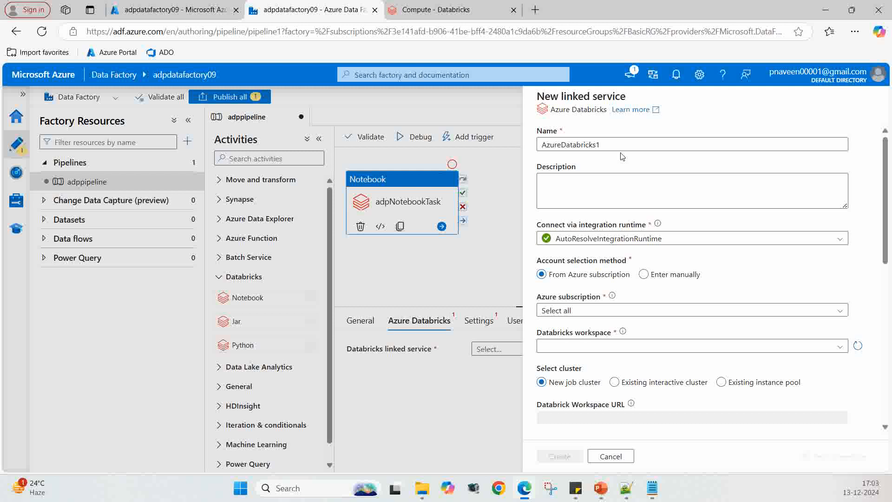
left_click(608, 145)
left_click_drag(600, 145, 544, 158)
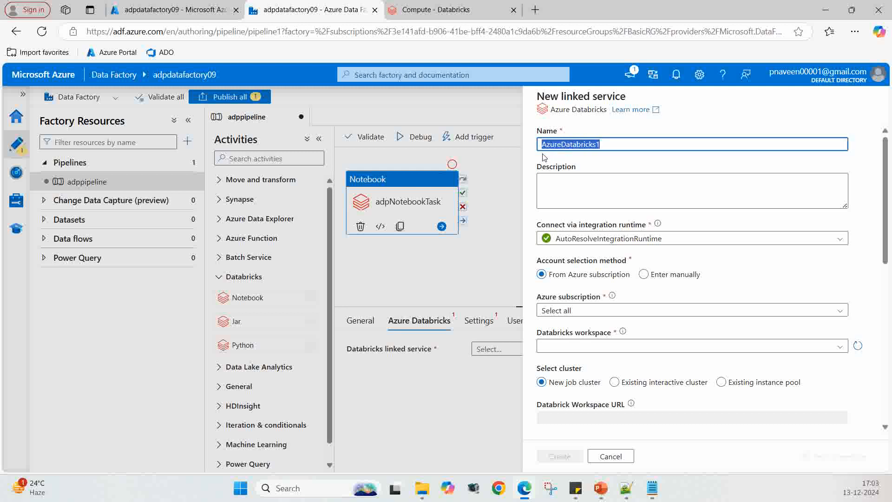
key("Right")
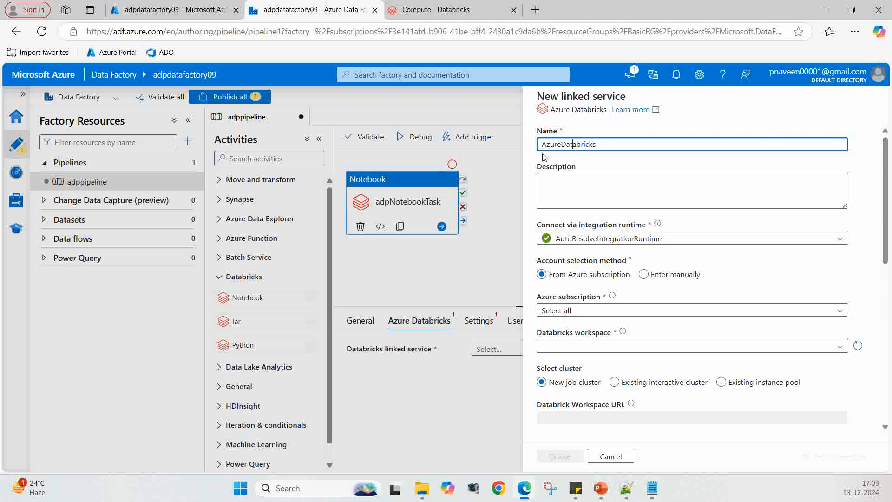
key("BackSpace")
key("BackSpace")
key("BackSpace")
key("BackSpace")
key("BackSpace")
type("Data")
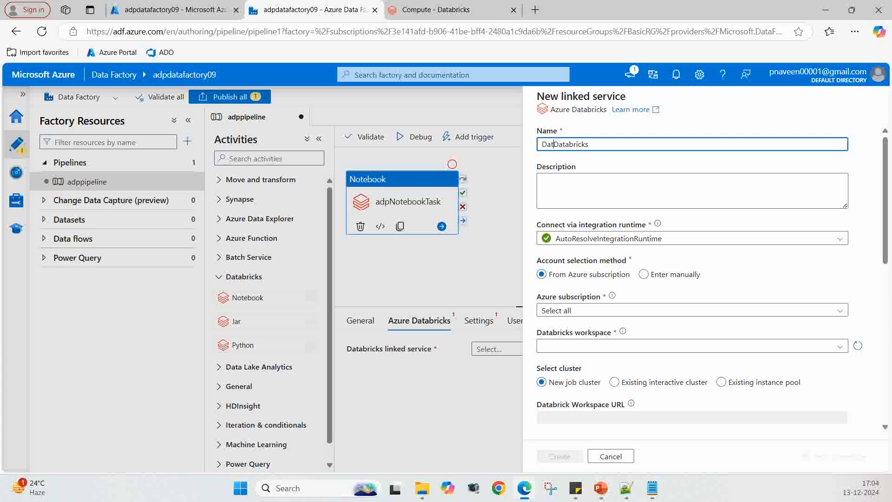
type("Factory")
key("Left")
key("BackSpace")
type("f")
Set the linked service to Azure subscription 1 and workspace adpdatabricks, checking the workspace name in Databricks
scroll(762, 235, "down", 1)
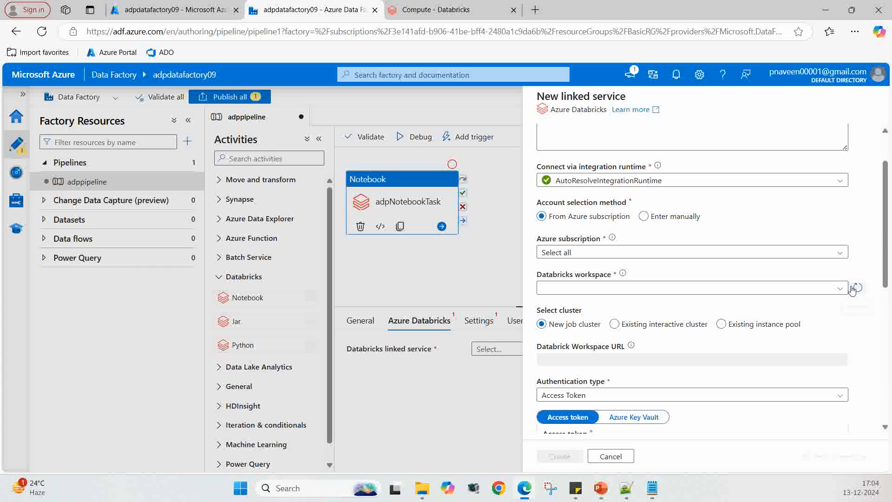
left_click(841, 254)
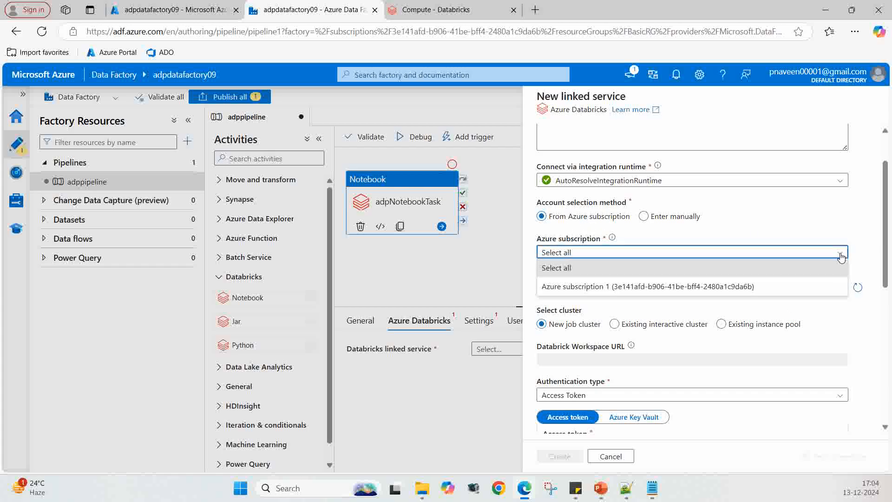
left_click(733, 286)
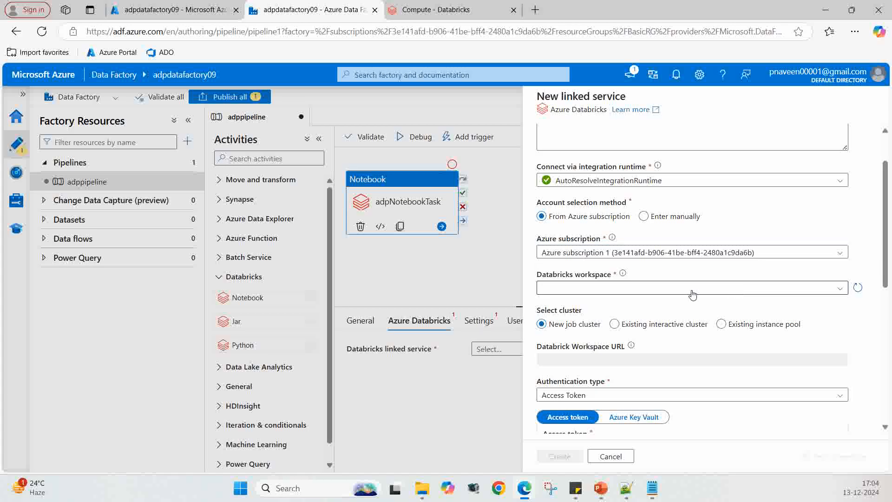
left_click(858, 288)
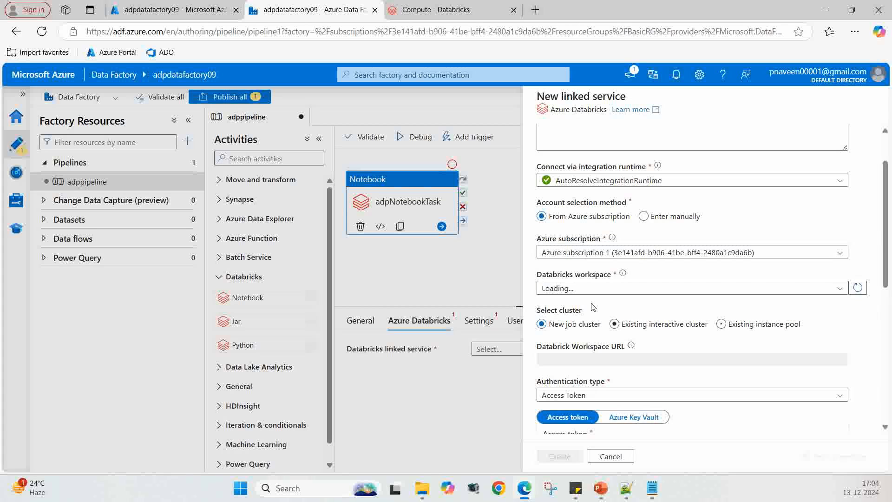
left_click(839, 290)
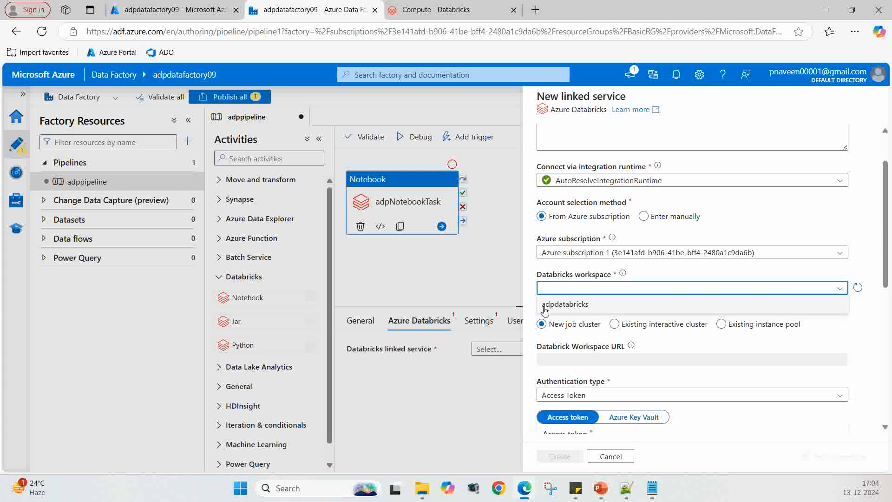
left_click(577, 305)
left_click(437, 9)
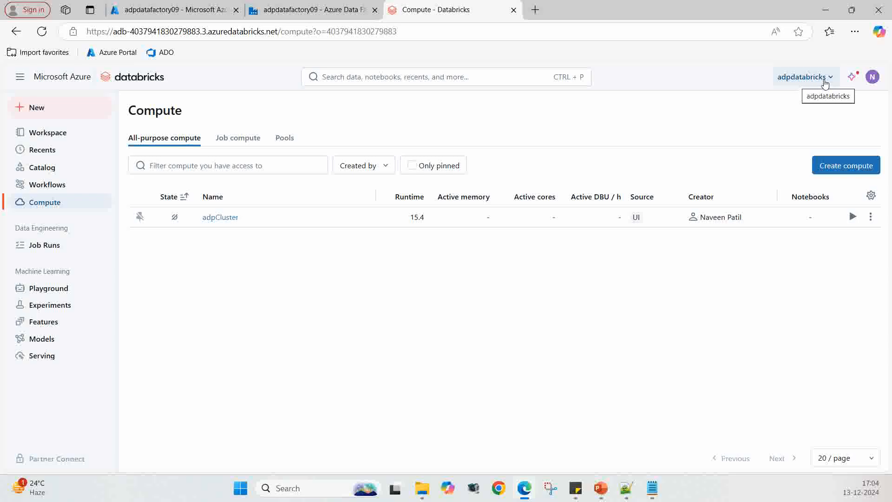
left_click(284, 10)
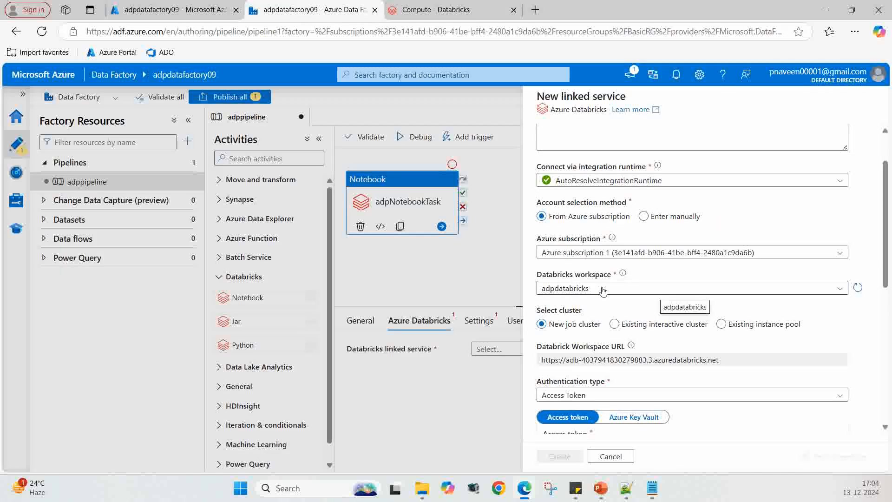
Copy the Databricks token from ADP data.txt in Notepad and paste it as the linked service's access token
scroll(752, 297, "down", 1)
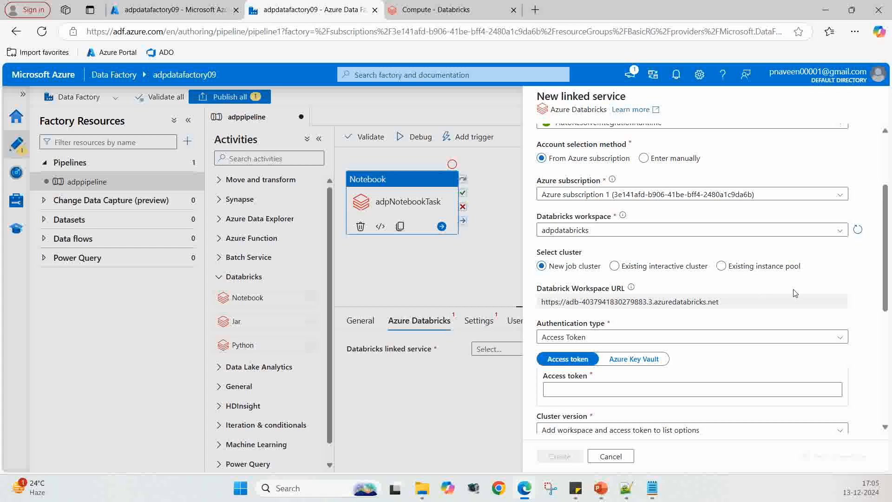
scroll(795, 293, "down", 1)
scroll(711, 261, "down", 1)
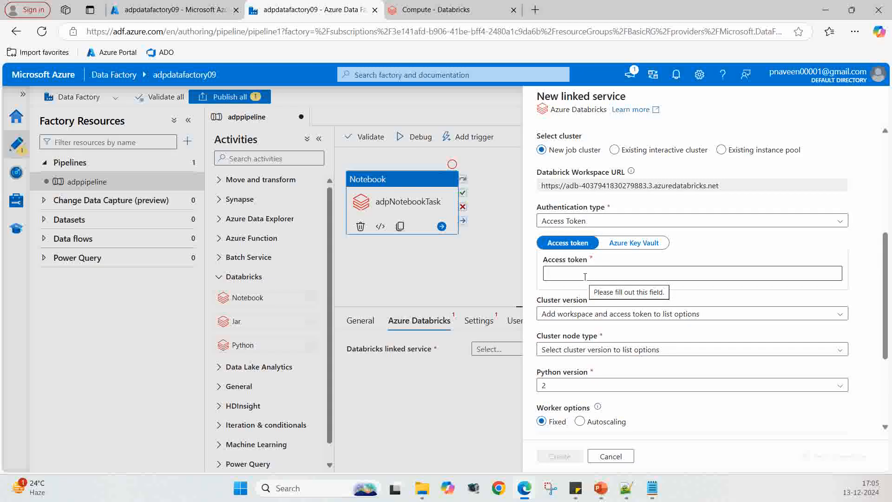
left_click(456, 12)
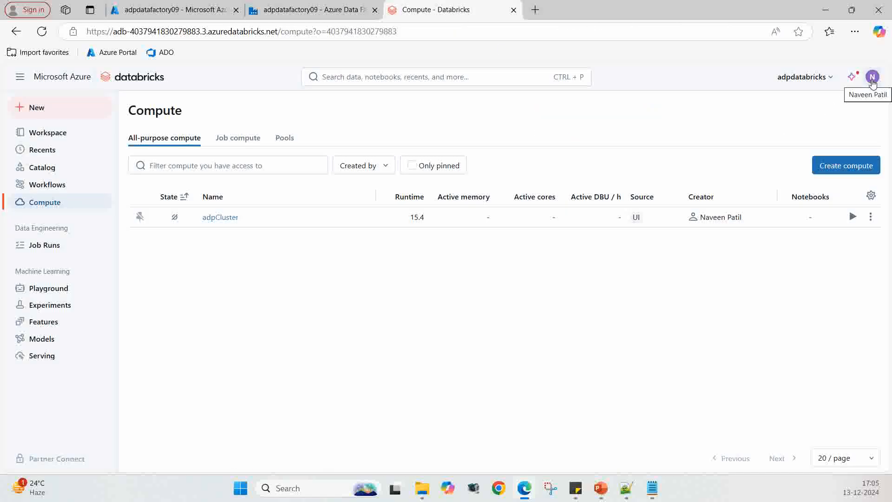
left_click(653, 489)
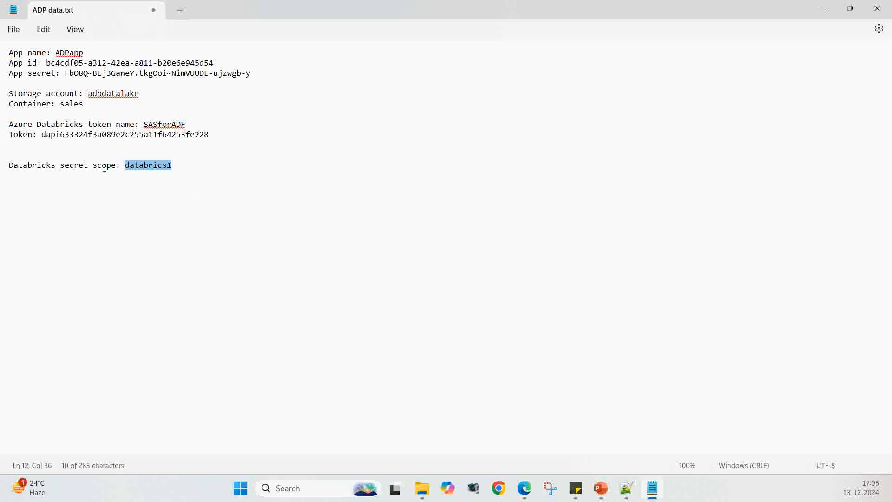
left_click_drag(42, 135, 212, 137)
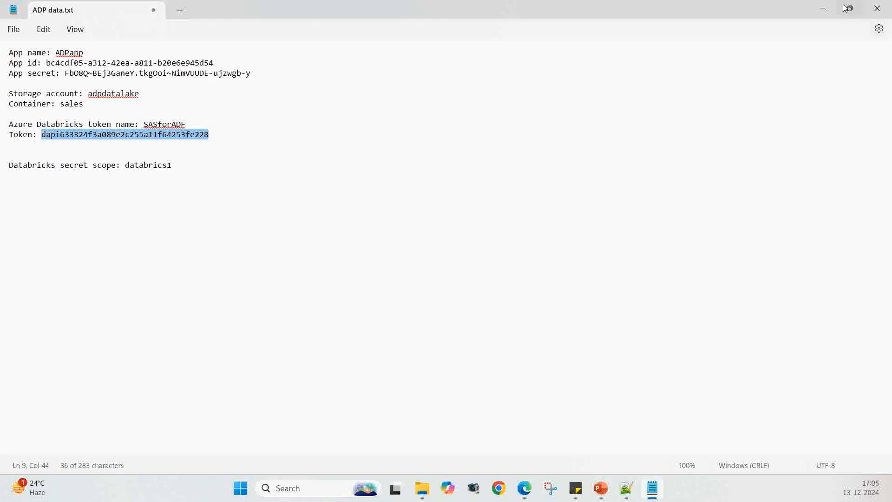
left_click(823, 9)
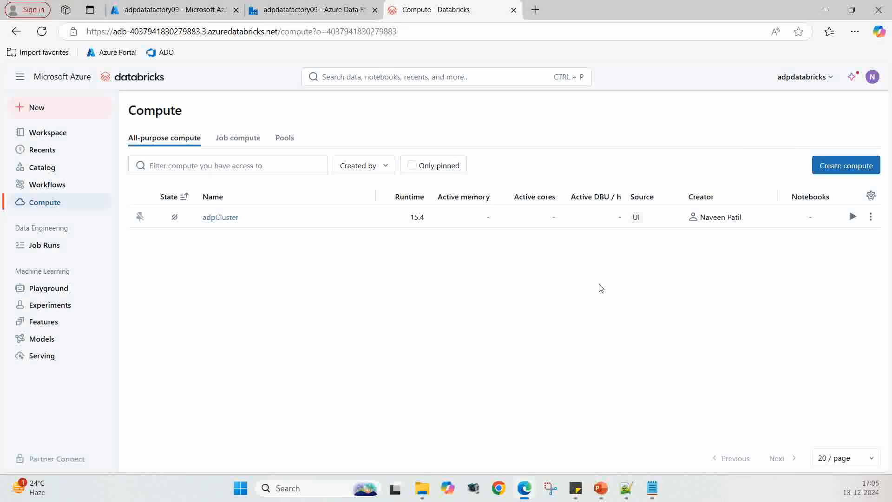
left_click(307, 13)
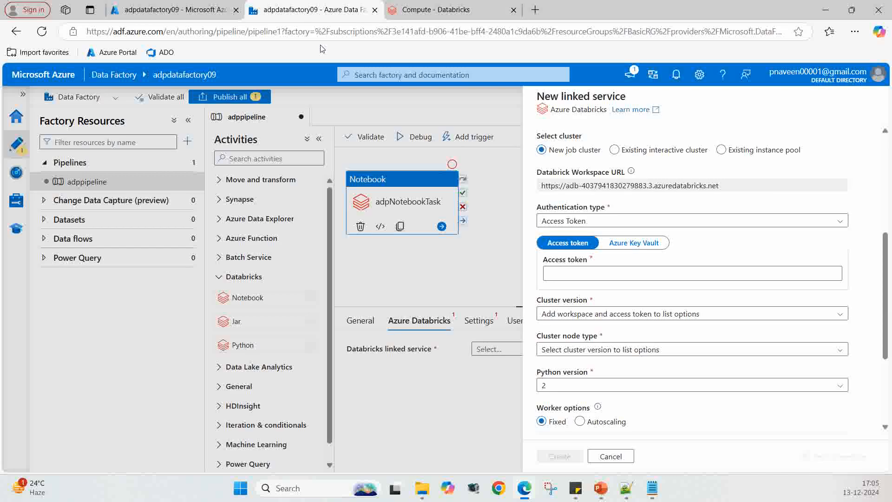
left_click(568, 270)
key("ctrl+v")
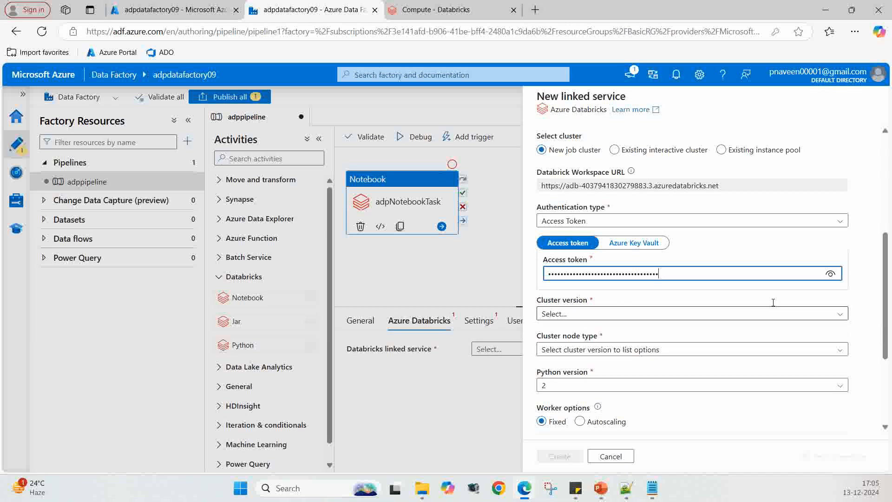
Open the adpCluster configuration in Databricks to check its runtime version
left_click(844, 319)
left_click(450, 13)
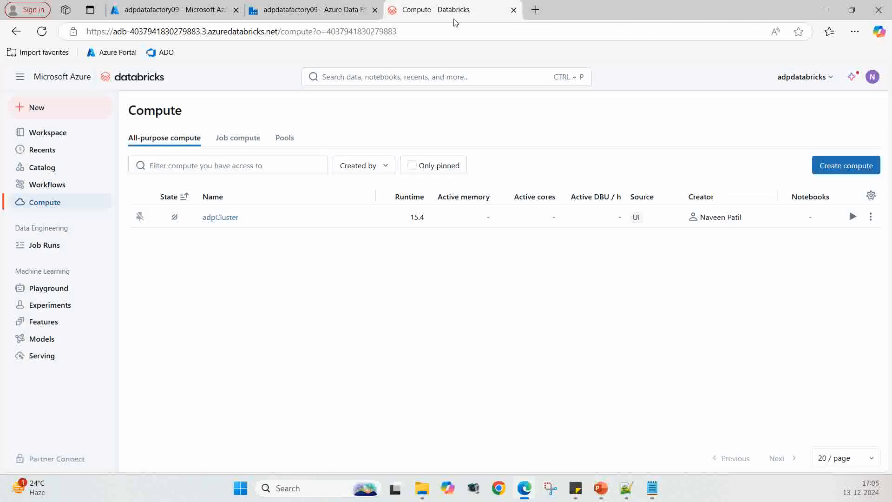
left_click(221, 217)
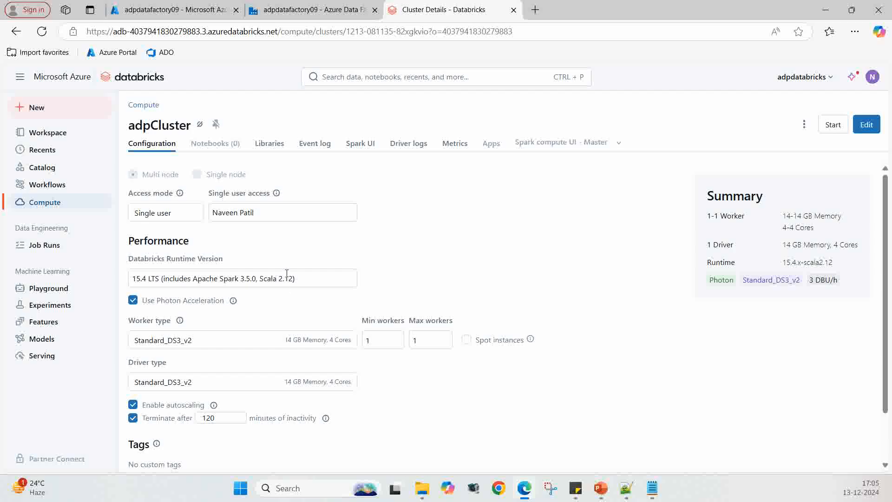
Back in Data Factory, set the linked service's cluster version to 15.4 LTS (includes Apache Spark 3.5.0, Scala 2.12)
left_click(304, 10)
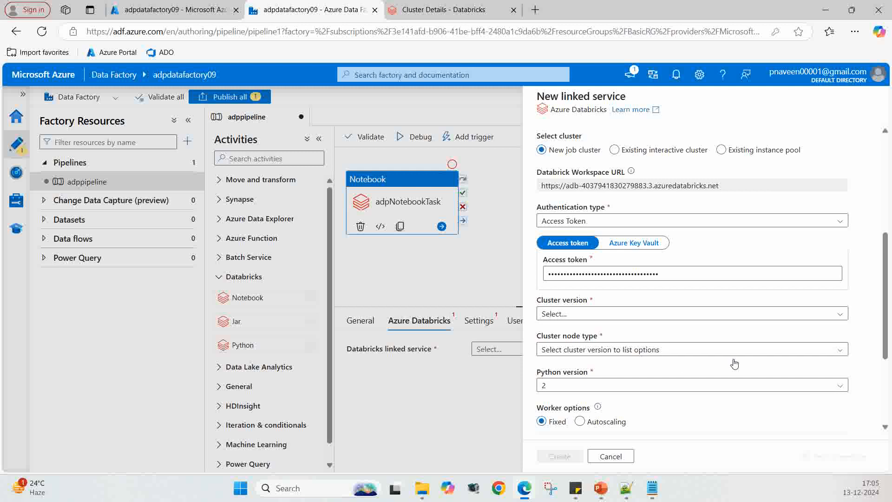
left_click(839, 314)
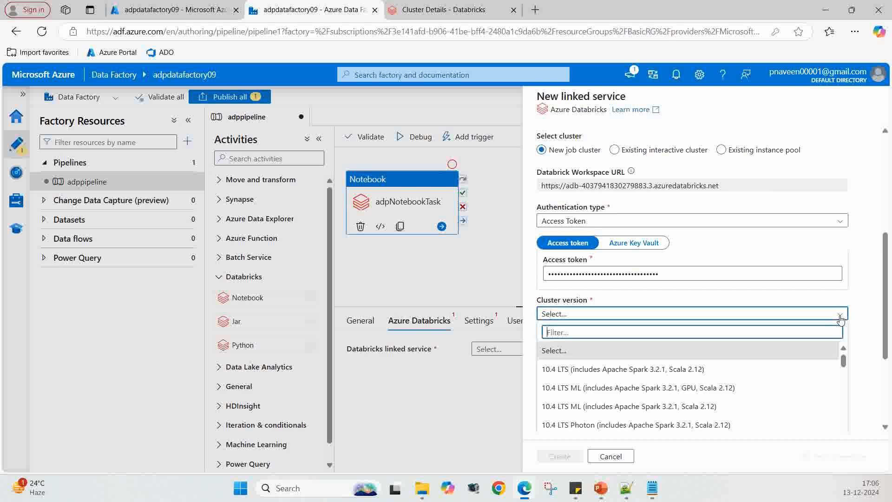
scroll(790, 360, "down", 2)
scroll(781, 366, "down", 6)
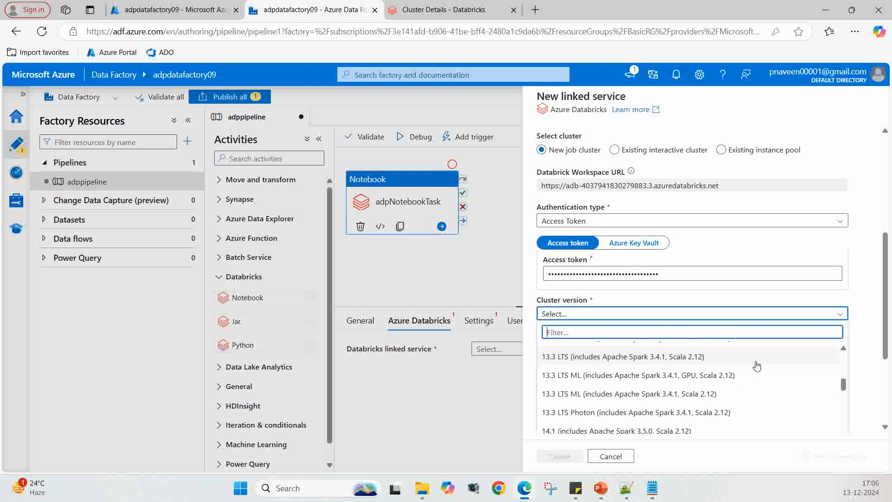
scroll(748, 368, "down", 5)
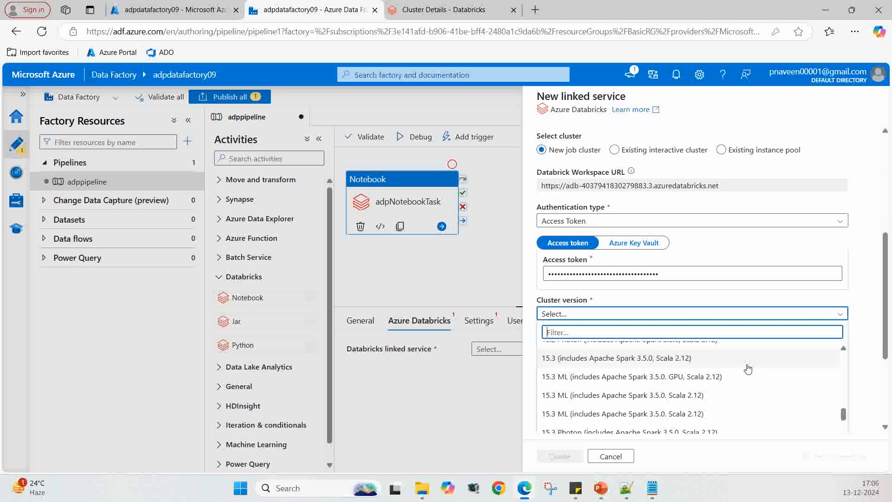
scroll(734, 376, "up", 2)
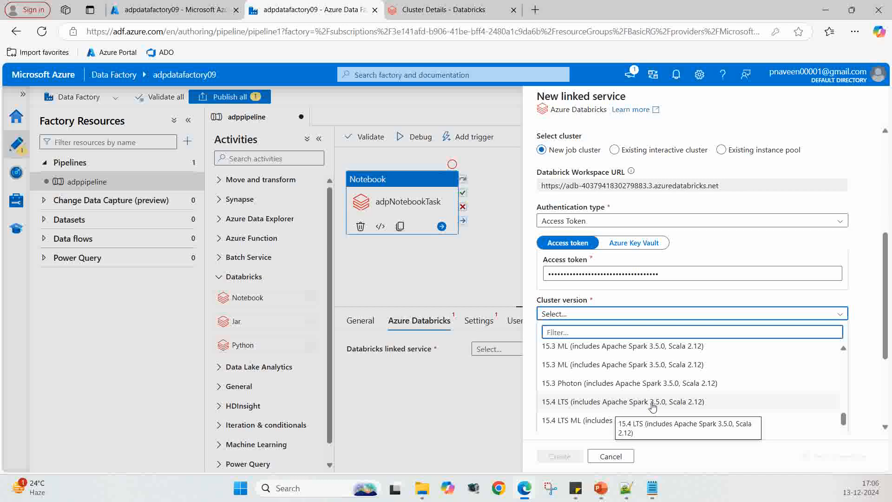
left_click(679, 403)
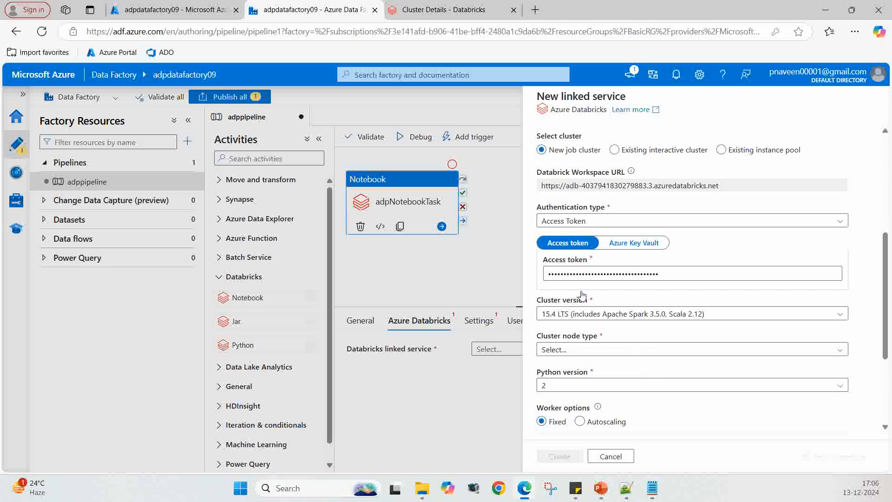
Check the worker type of adpCluster on its configuration page in Databricks
left_click(161, 9)
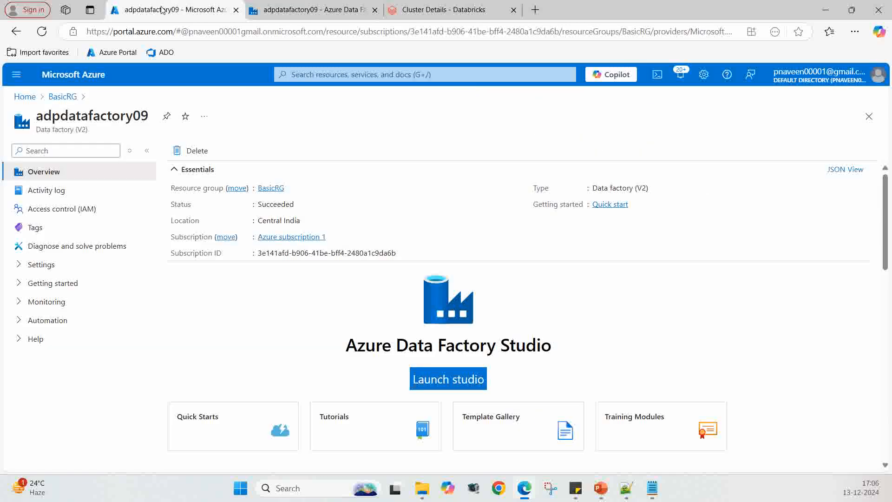
left_click(446, 11)
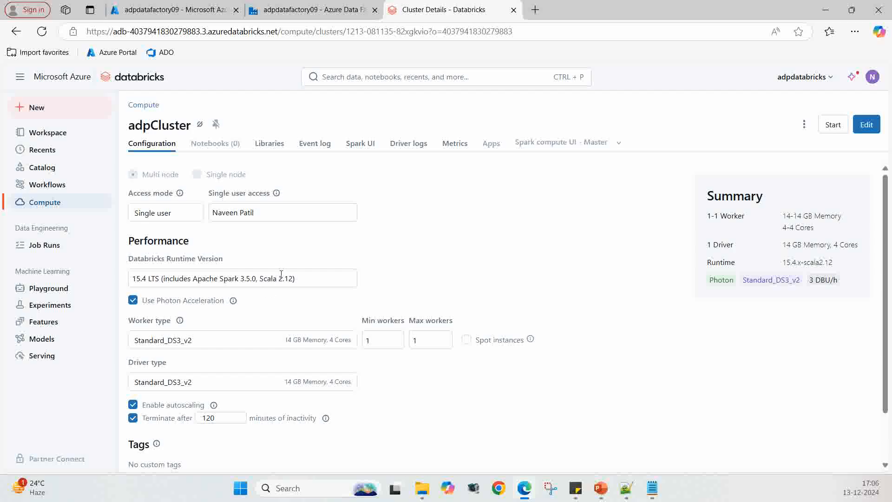
left_click(280, 8)
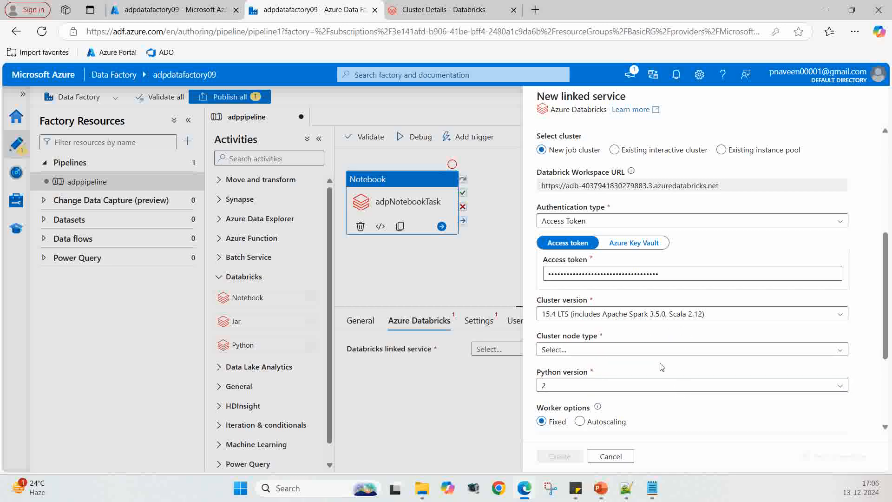
left_click(428, 14)
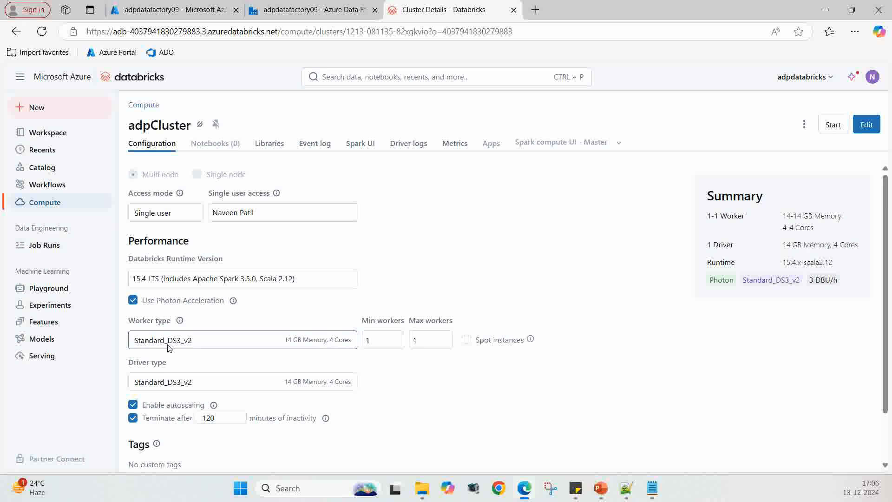
Back in Data Factory, set the linked service's cluster node type to Standard_DS3_v2
left_click(311, 10)
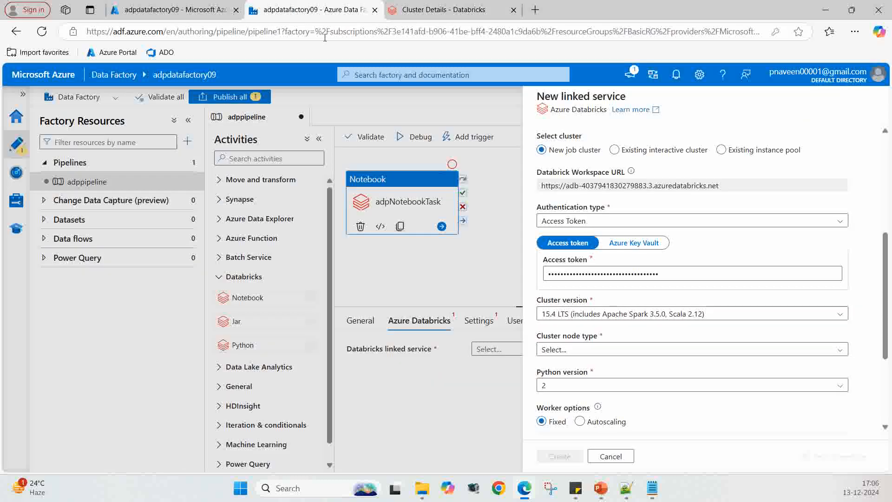
left_click(841, 351)
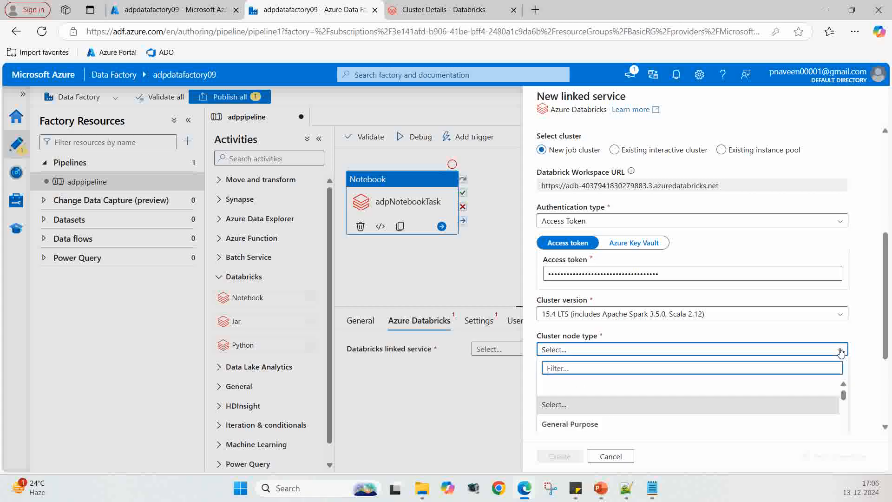
scroll(826, 365, "down", 1)
scroll(762, 359, "down", 1)
scroll(729, 367, "up", 1)
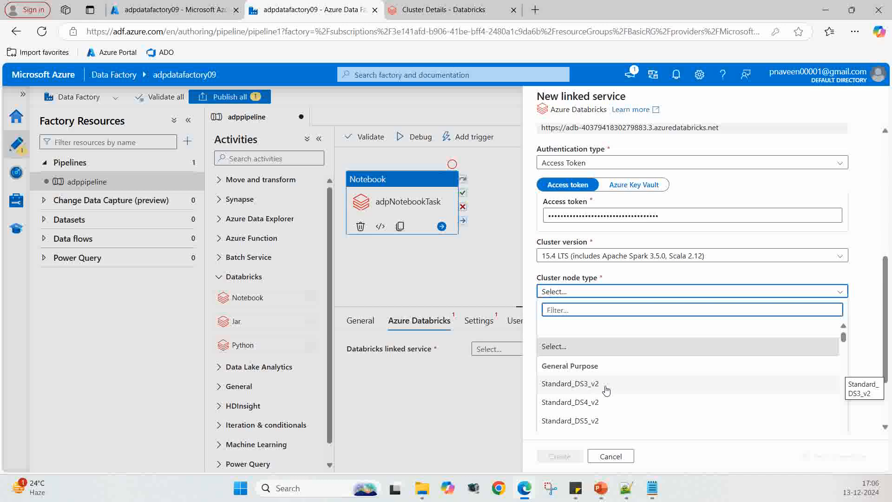
left_click(585, 389)
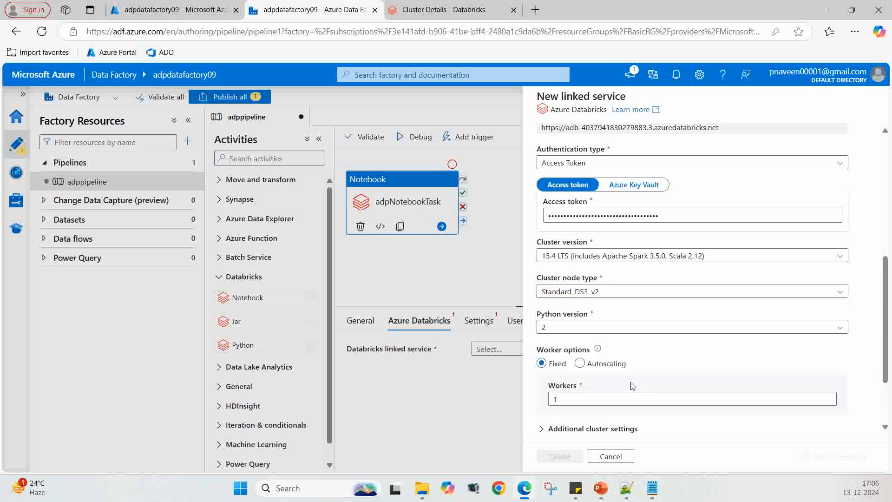
Set the Python version of the new Azure Databricks linked service to 3
scroll(748, 340, "down", 1)
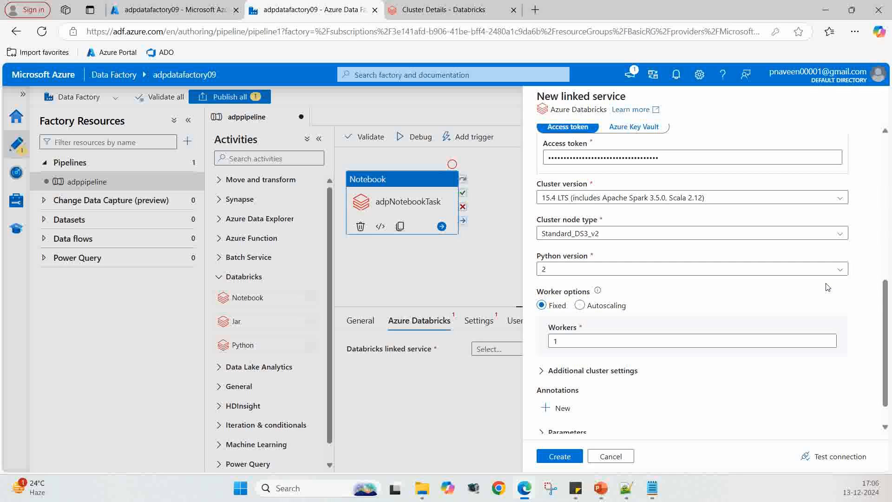
left_click(834, 274)
left_click(591, 308)
scroll(710, 315, "down", 1)
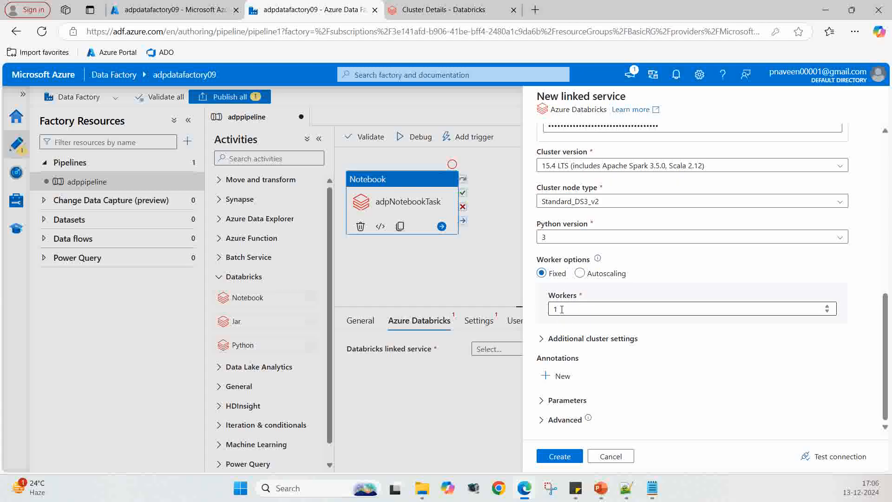
Expand the additional cluster settings of the linked service, review them and test the connection
left_click(560, 338)
scroll(614, 367, "down", 4)
scroll(614, 367, "down", 3)
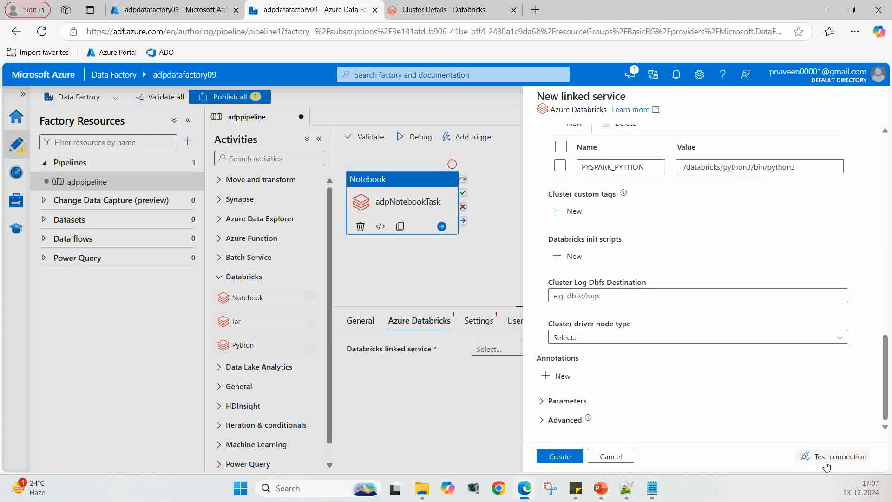
left_click(842, 459)
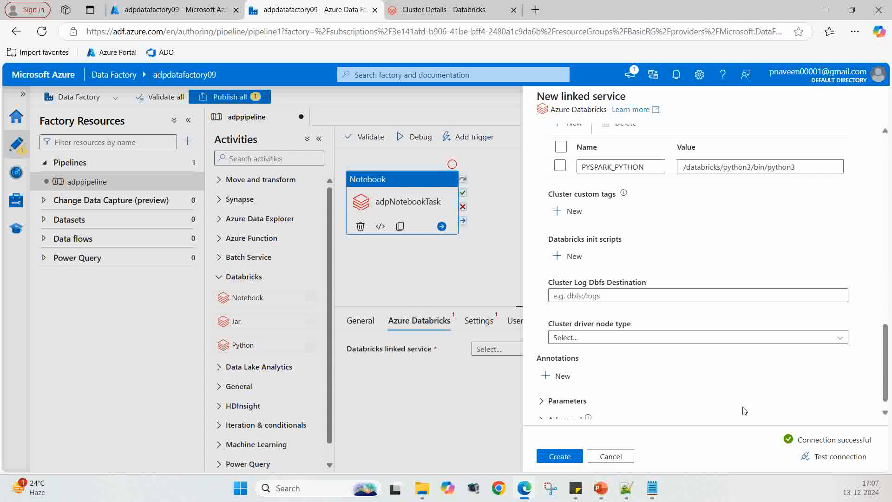
scroll(744, 411, "down", 1)
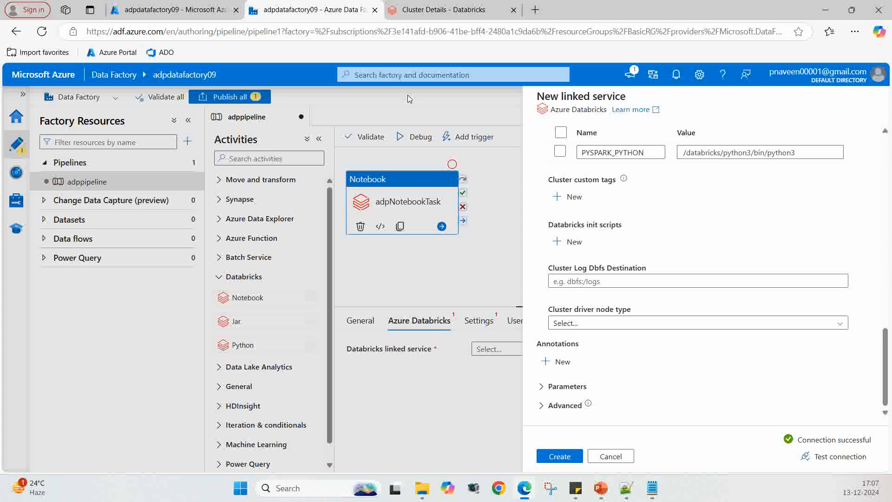
Recheck adpCluster in Databricks, create the linked service in Data Factory and decline the browser's offer to save the password
left_click(462, 15)
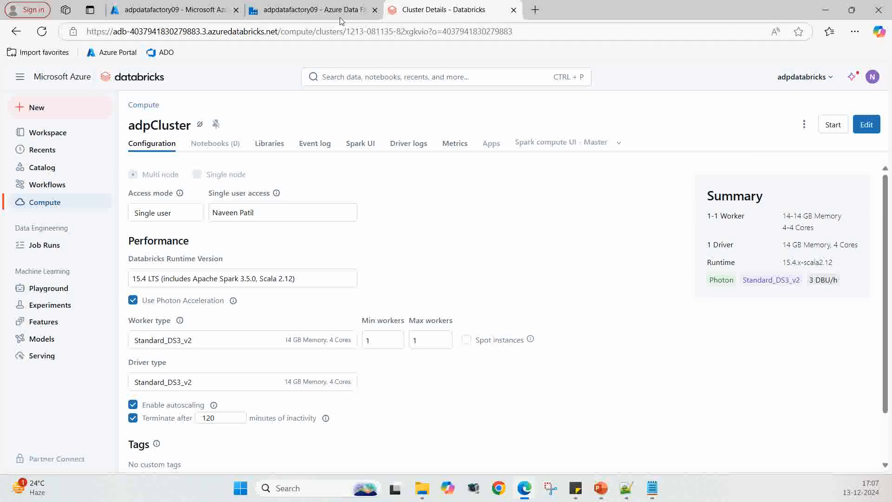
left_click(313, 10)
left_click(556, 456)
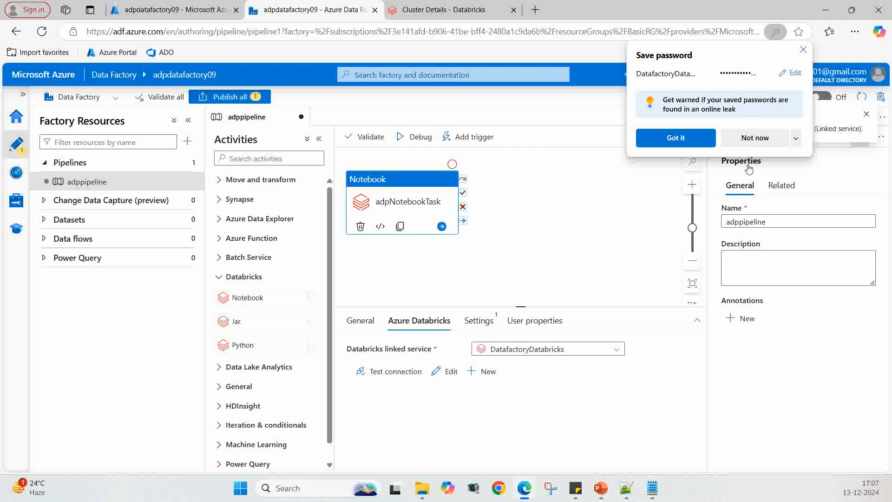
left_click(754, 137)
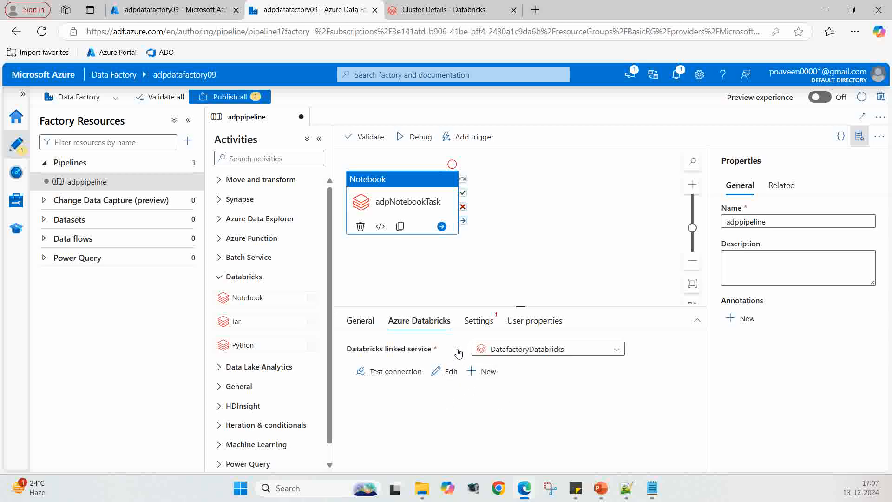
In the adpNotebookTask settings, browse for the notebook path and open the account's folder under Users
left_click(484, 324)
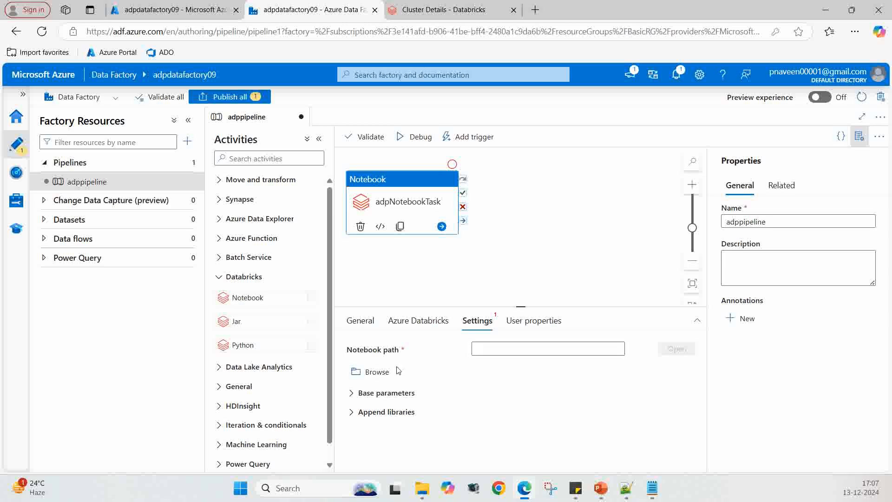
left_click(376, 374)
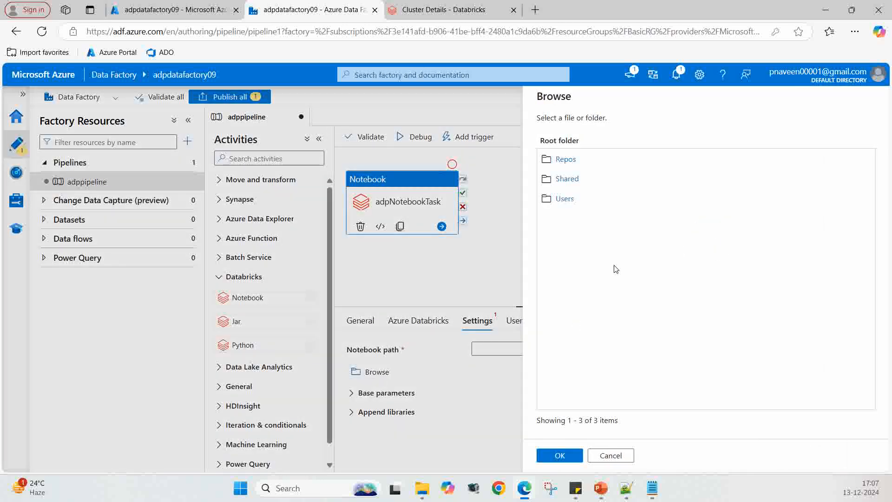
left_click(564, 201)
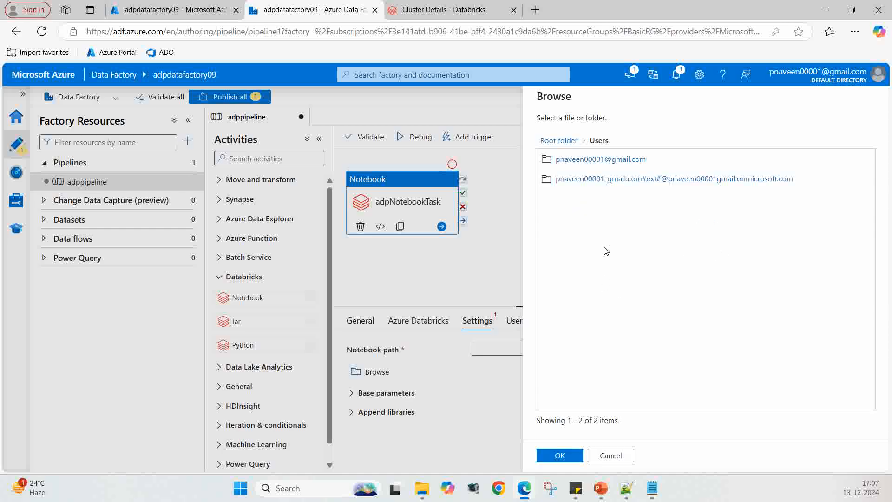
left_click(601, 161)
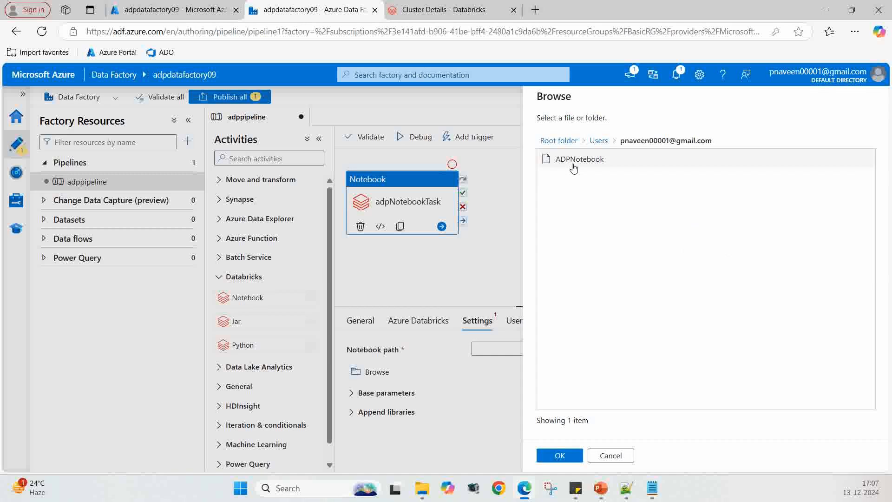
Switch to Databricks and review the workspace home folder, the adpCluster configuration and the ADPNotebook code
left_click(424, 13)
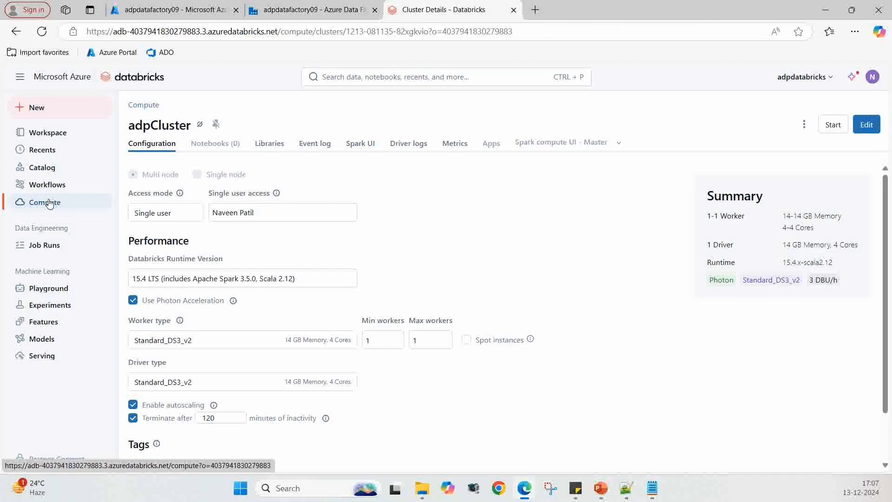
left_click(45, 133)
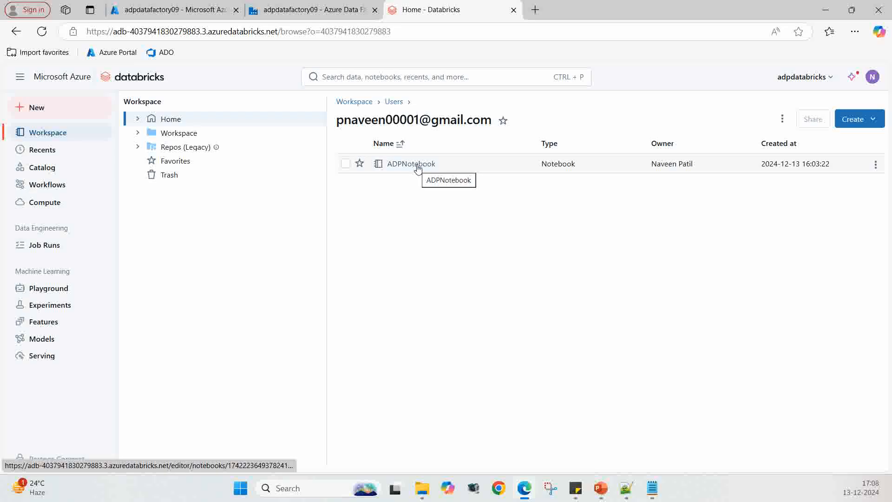
left_click(41, 201)
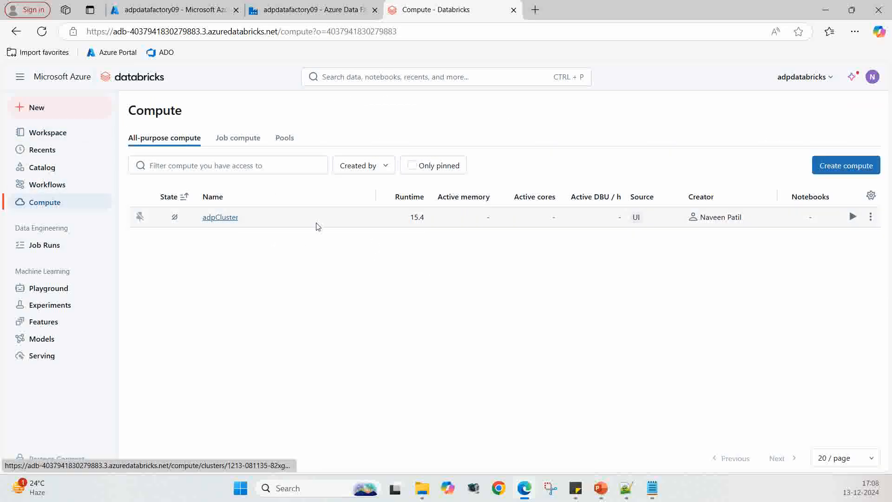
left_click(221, 217)
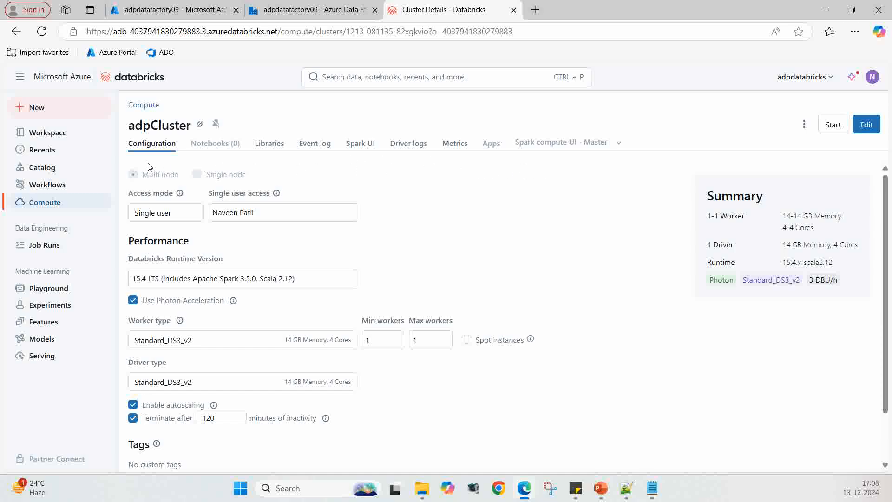
left_click(49, 133)
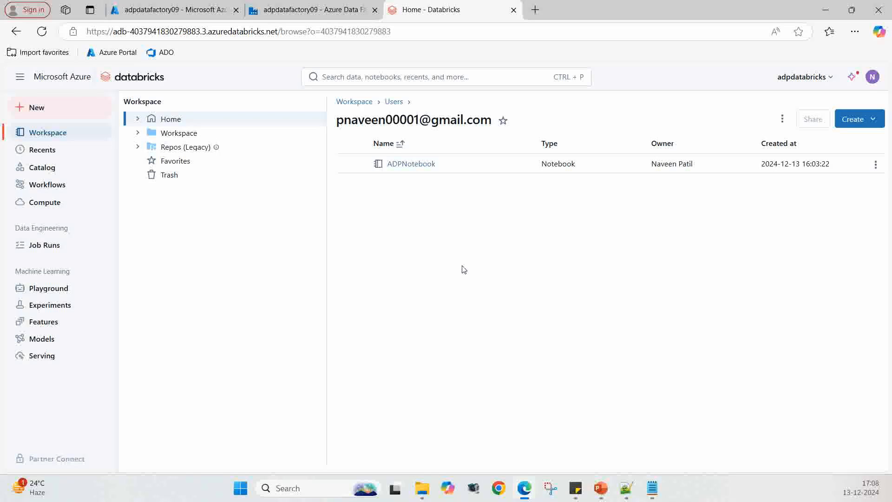
left_click(423, 165)
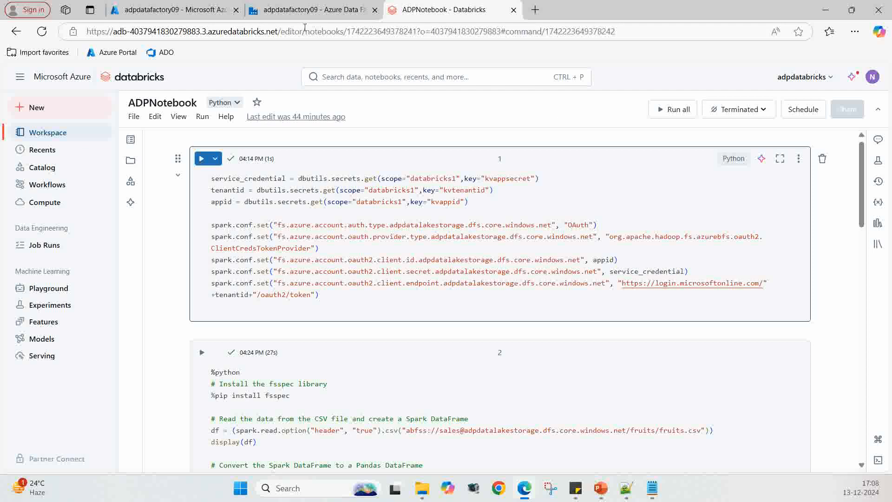
Back in Data Factory, choose ADPNotebook as the notebook path of adpNotebookTask
left_click(281, 11)
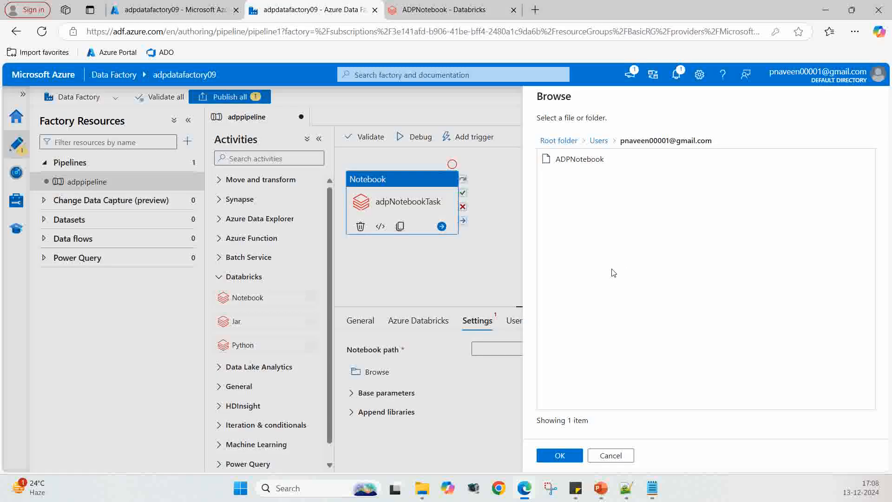
left_click(583, 168)
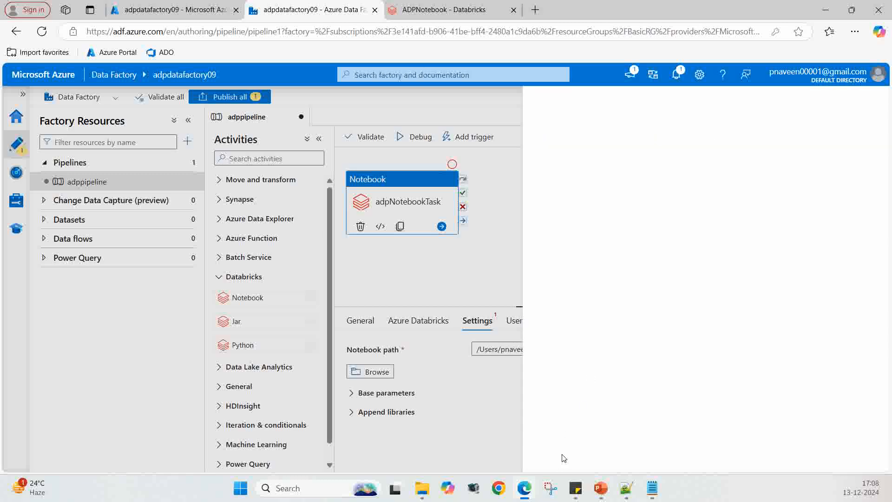
left_click(560, 456)
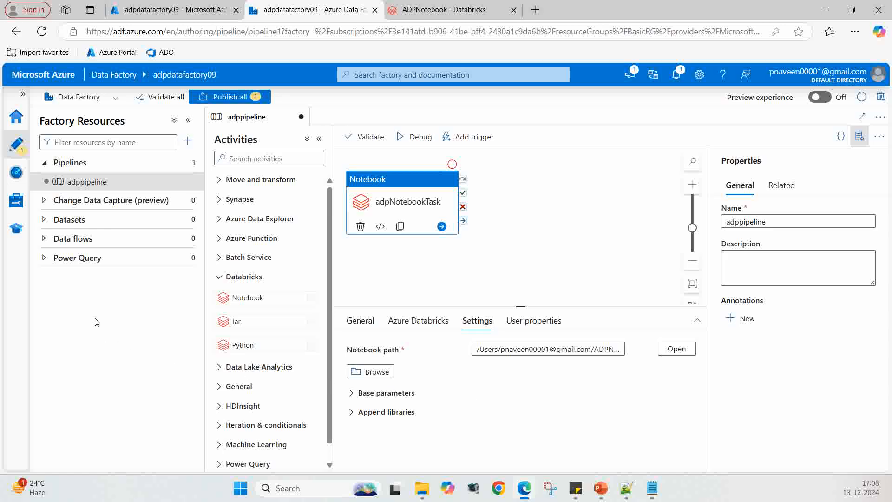
Check the Databricks linked service of adpNotebookTask and start a new Azure Data Lake Storage Gen2 linked service for the factory
left_click(421, 321)
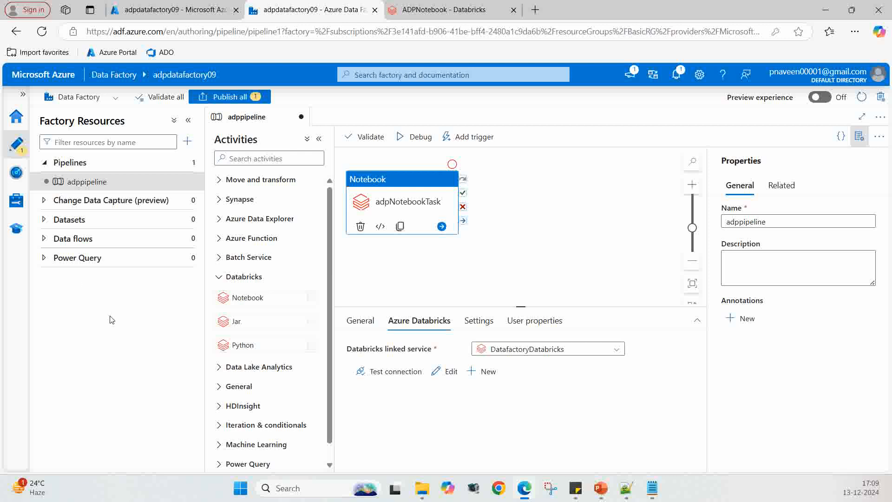
left_click(16, 201)
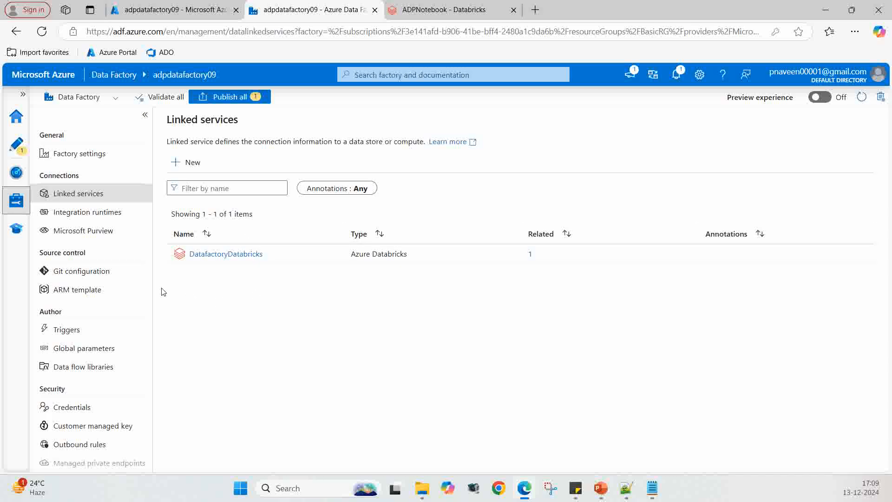
left_click(187, 162)
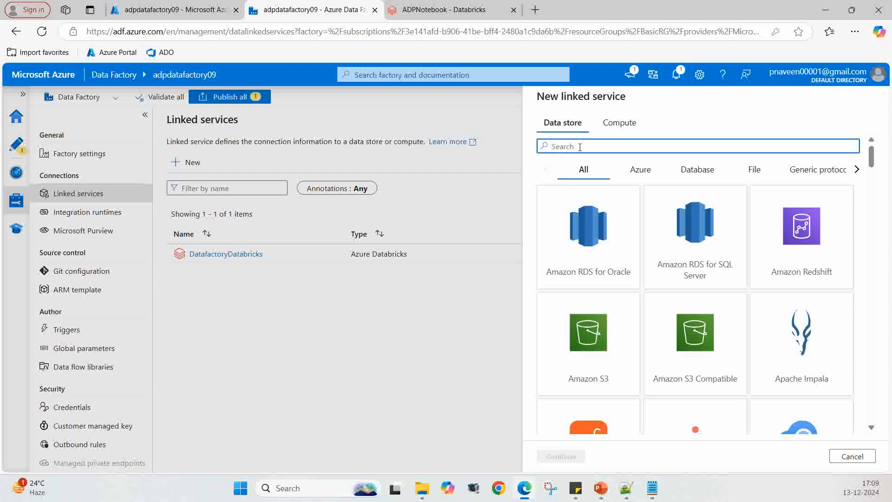
type("datala")
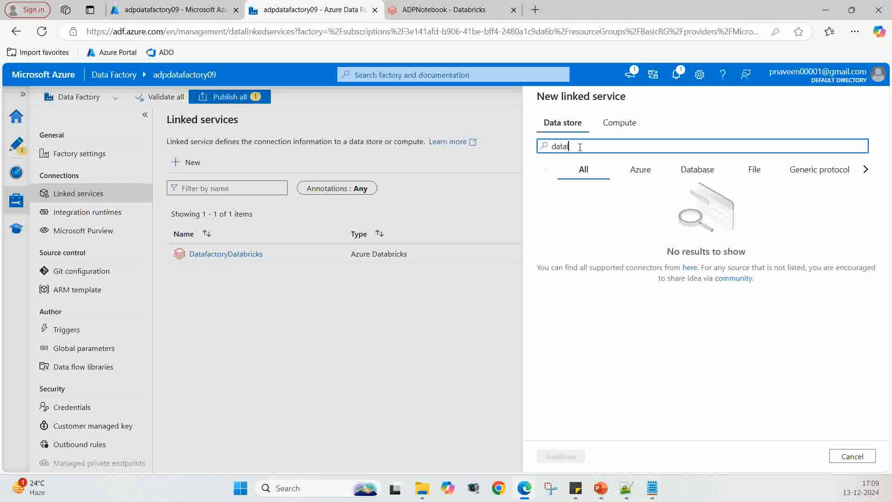
key("BackSpace")
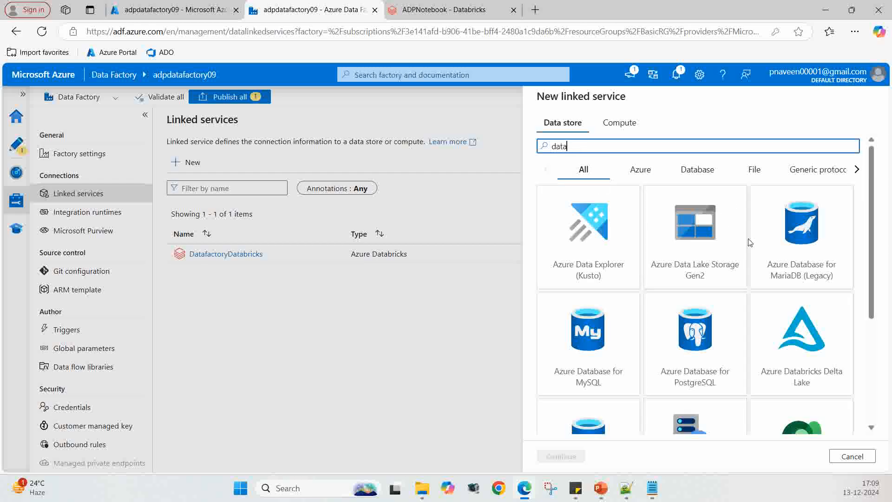
scroll(737, 264, "down", 4)
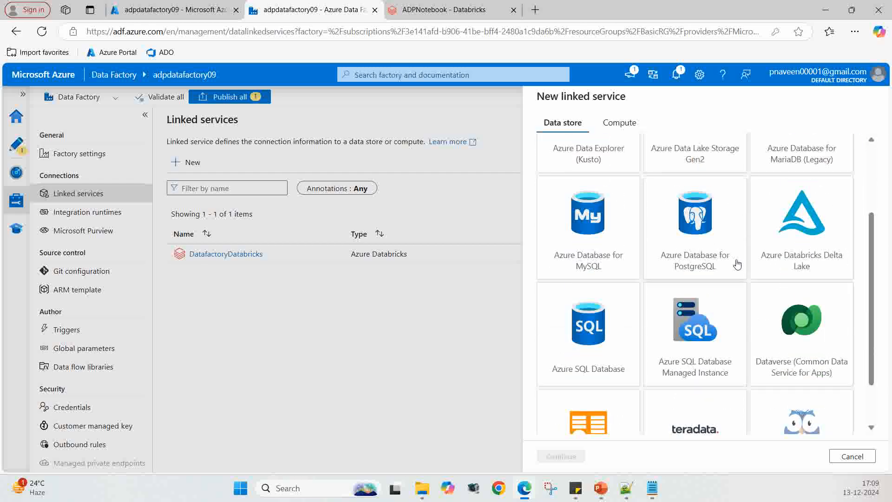
scroll(737, 264, "up", 3)
scroll(737, 263, "up", 1)
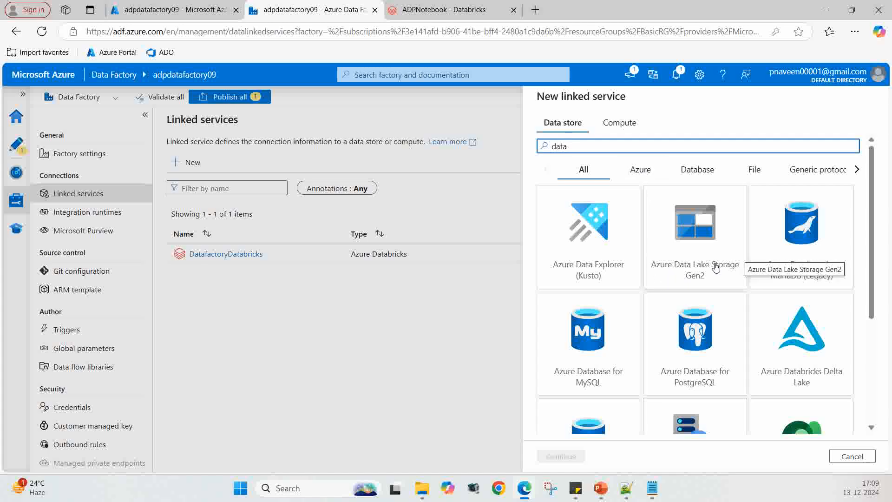
left_click(700, 236)
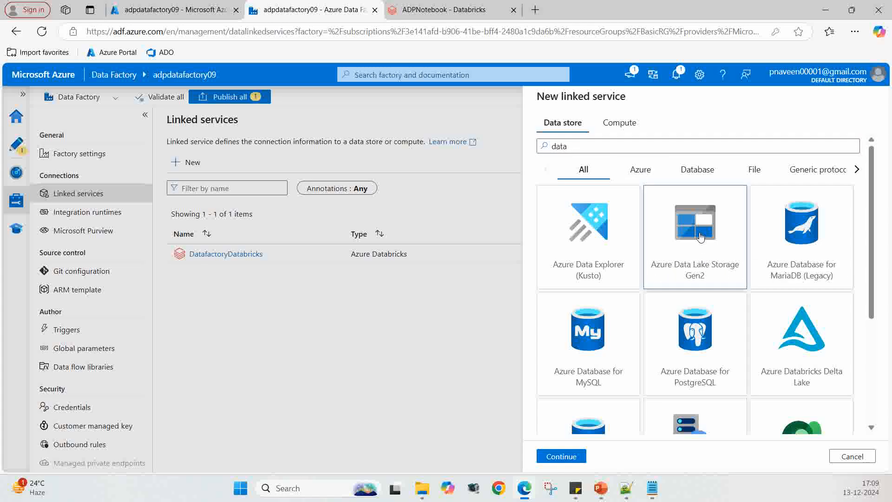
left_click(562, 456)
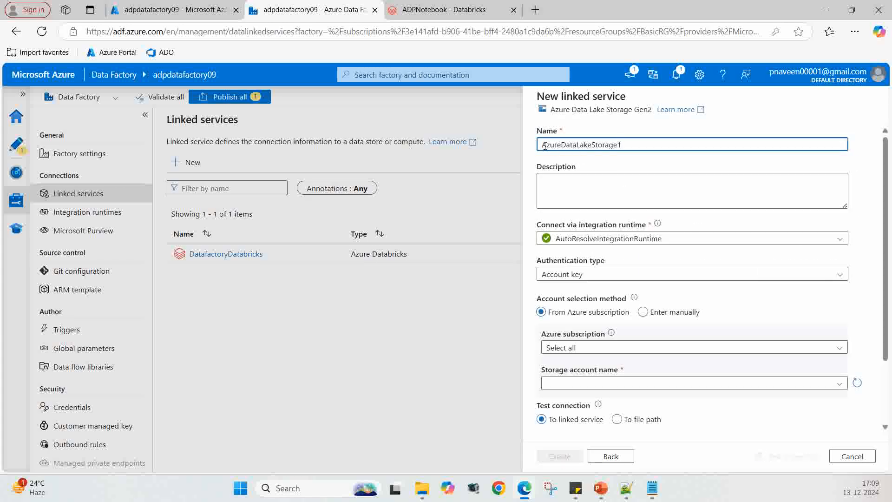
Name the linked service DatafactoryDatalake and choose Azure subscription 1 with the storage account adpdatalakestorage
left_click_drag(543, 145, 624, 144)
type("DatafactoryDatalake")
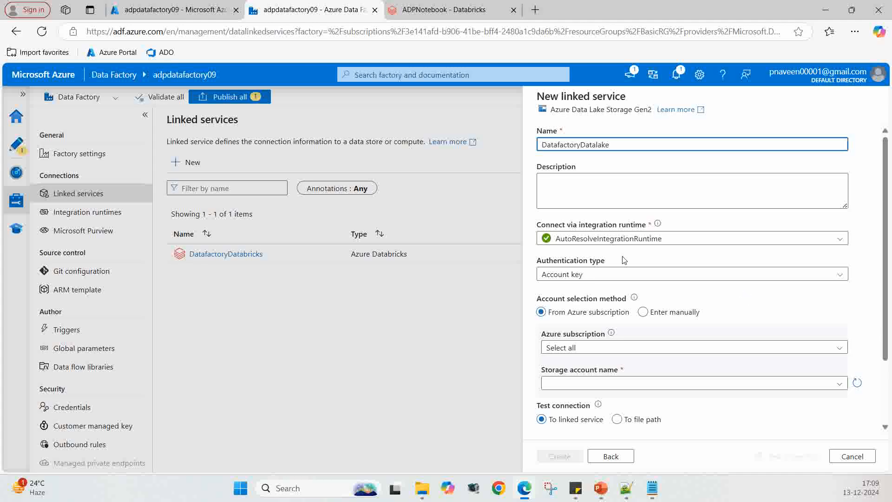
scroll(624, 260, "down", 2)
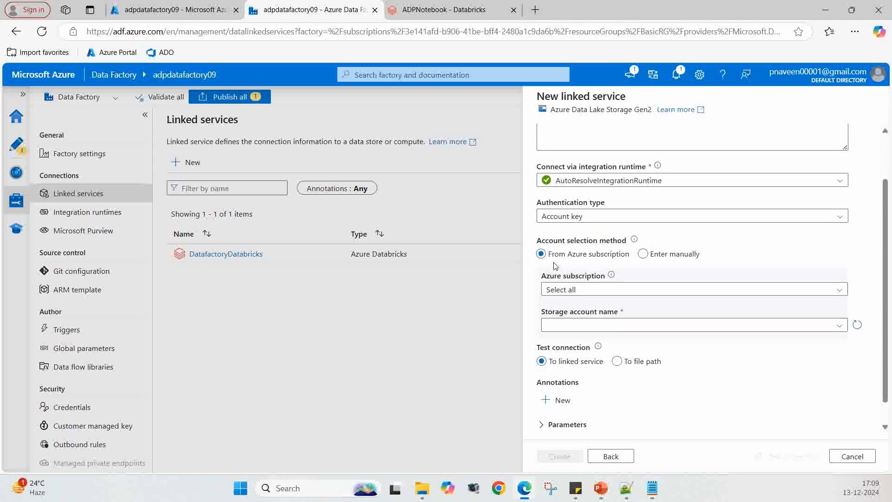
left_click(841, 291)
left_click(783, 321)
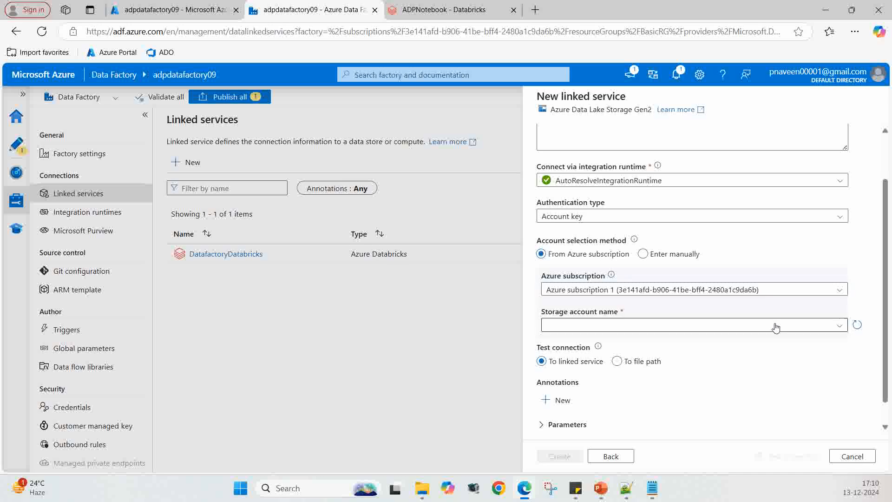
left_click(857, 324)
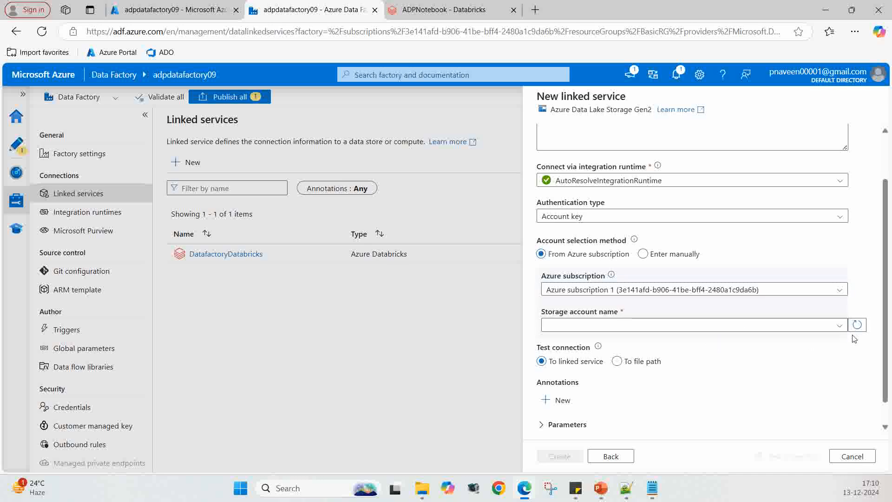
left_click(843, 327)
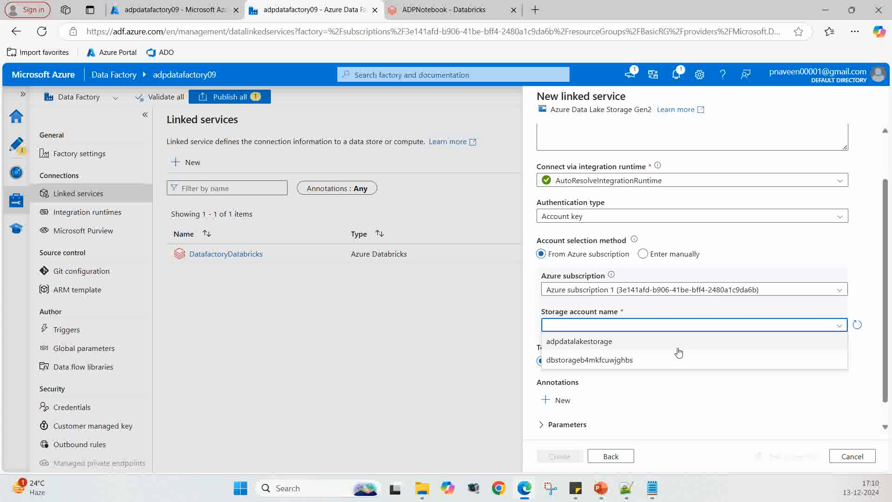
left_click(600, 345)
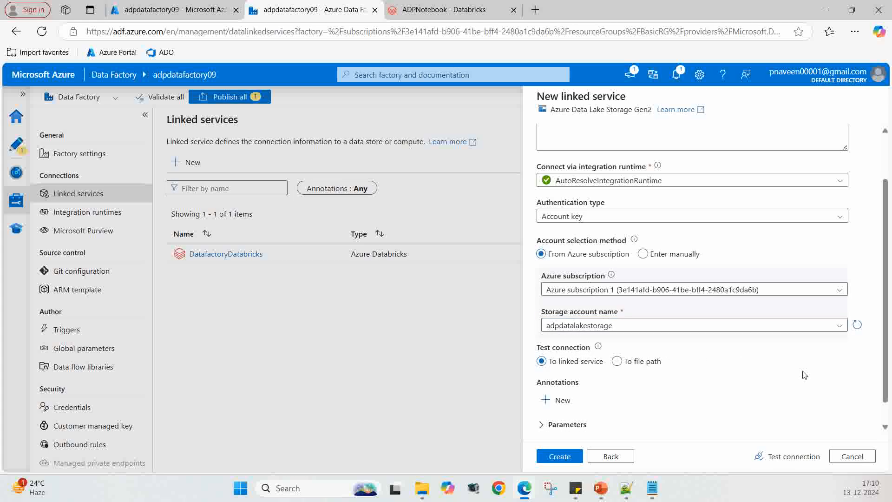
Test the connection of the Data Lake linked service and create it
scroll(809, 372, "down", 1)
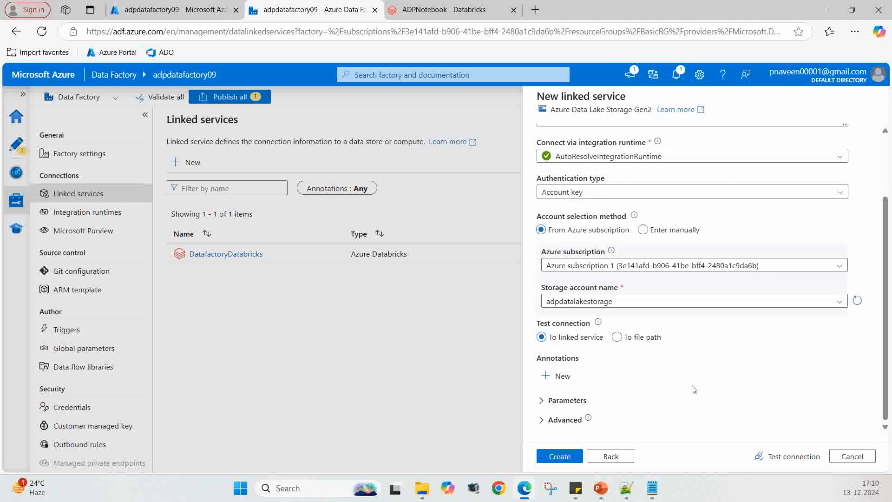
left_click(795, 457)
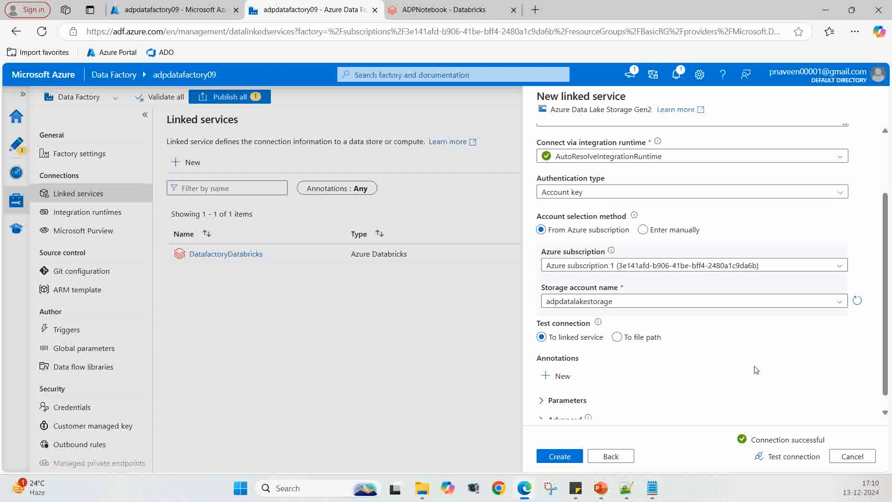
scroll(687, 409, "down", 2)
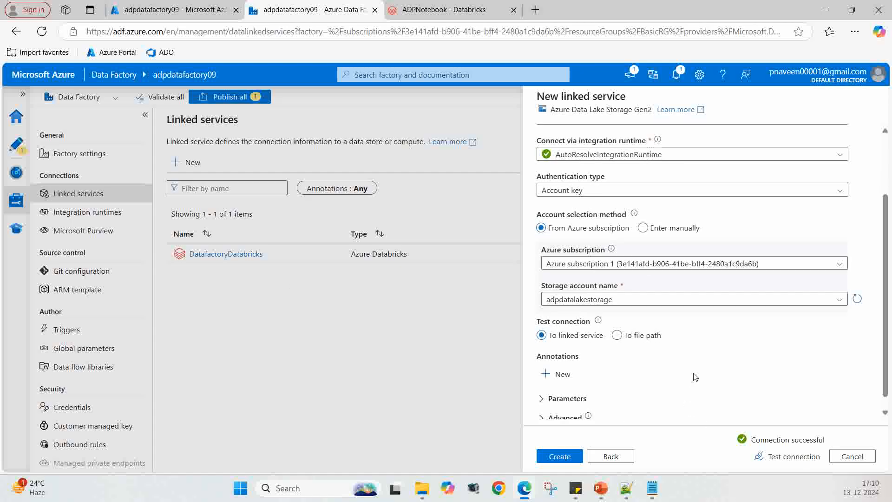
left_click(560, 456)
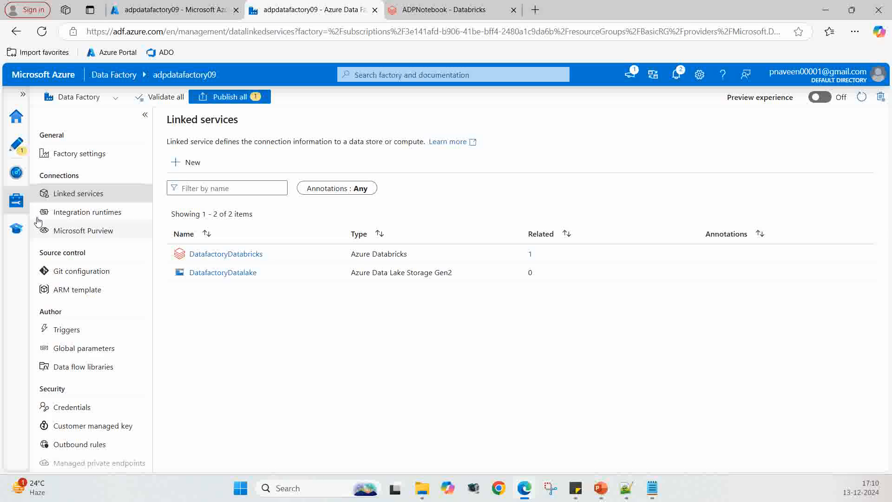
Start a new Azure SQL Database linked service and name it DatafactorySQLdb
left_click(187, 163)
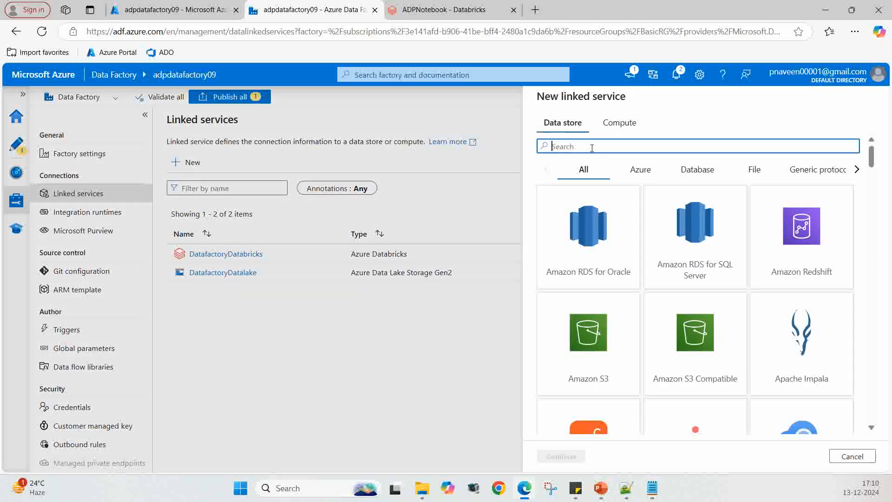
type("sql")
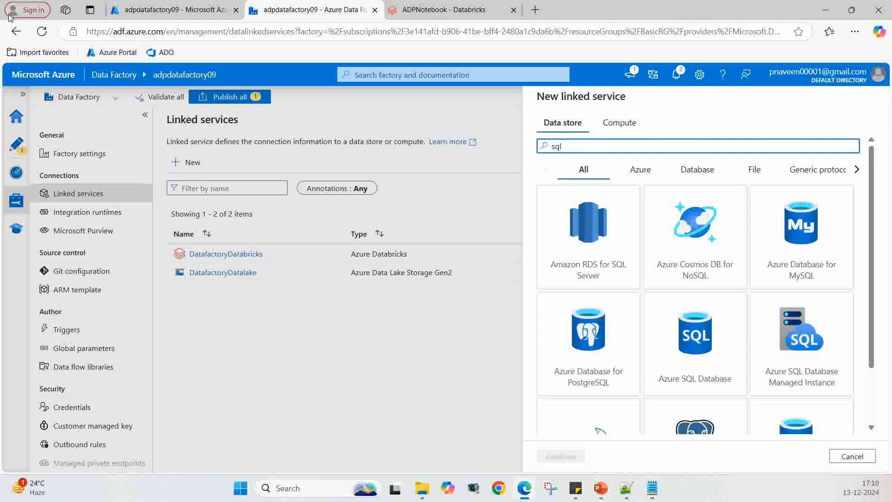
left_click(685, 331)
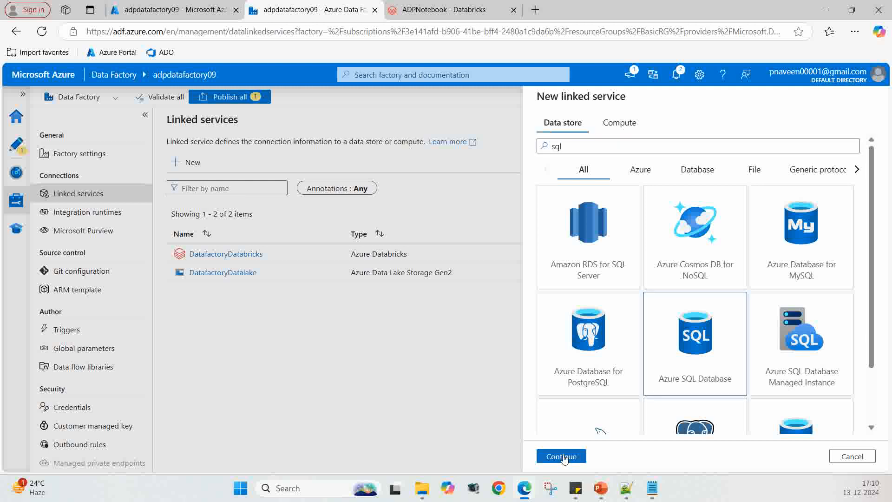
left_click(562, 456)
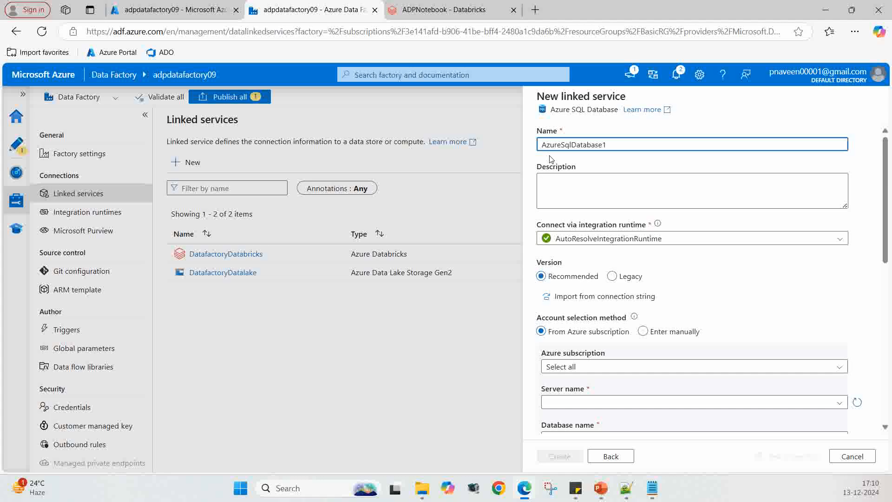
left_click_drag(609, 145, 546, 147)
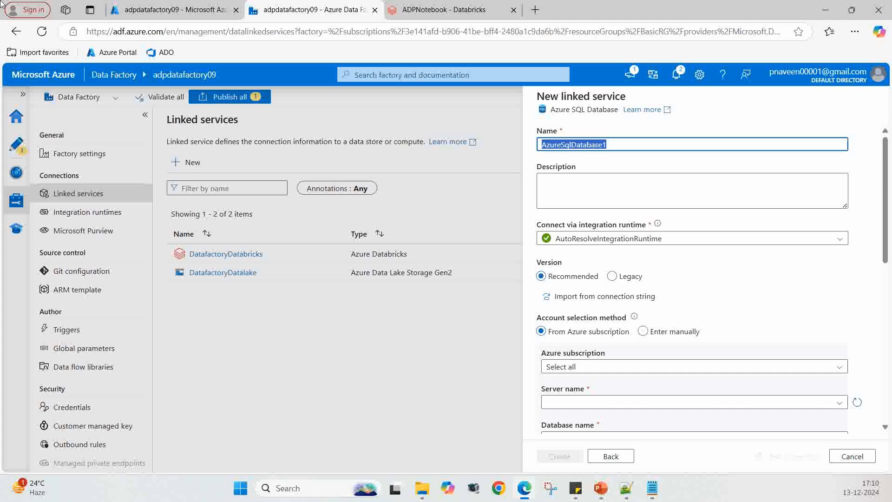
type("DatafactorySQLdb")
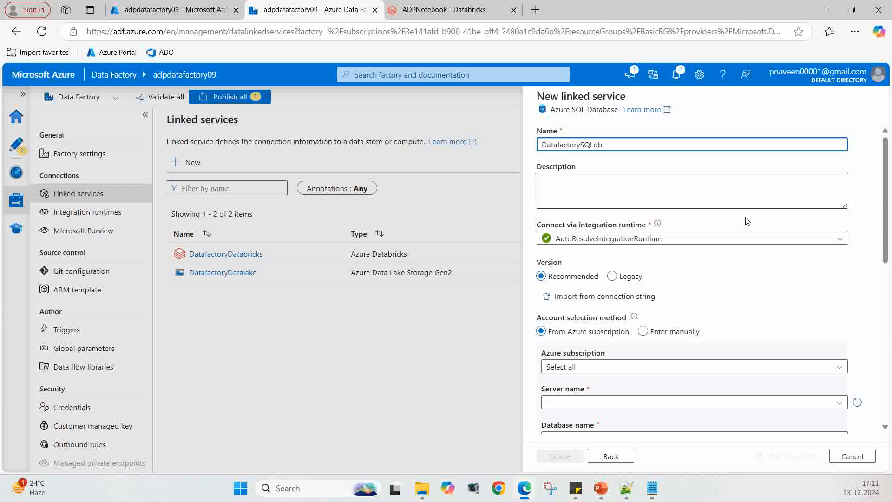
For DatafactorySQLdb, choose Azure subscription 1, the server adpsqlserver and the database adpsqldb
scroll(701, 286, "down", 3)
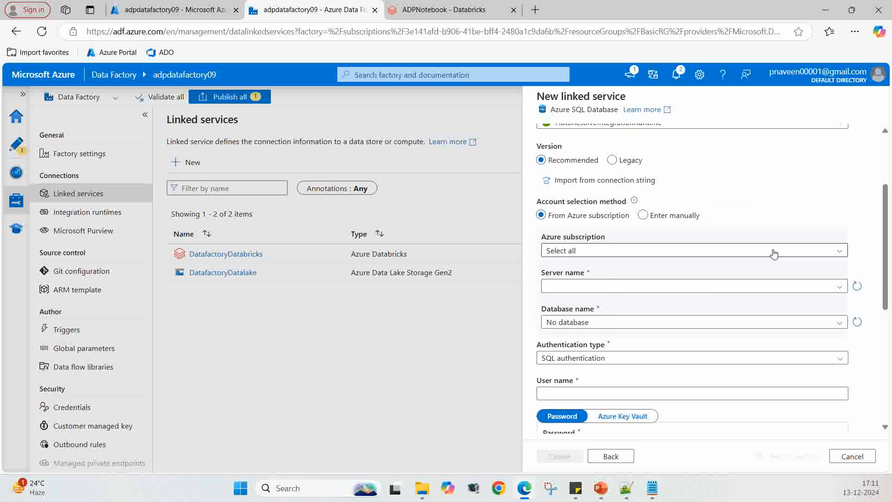
left_click(841, 252)
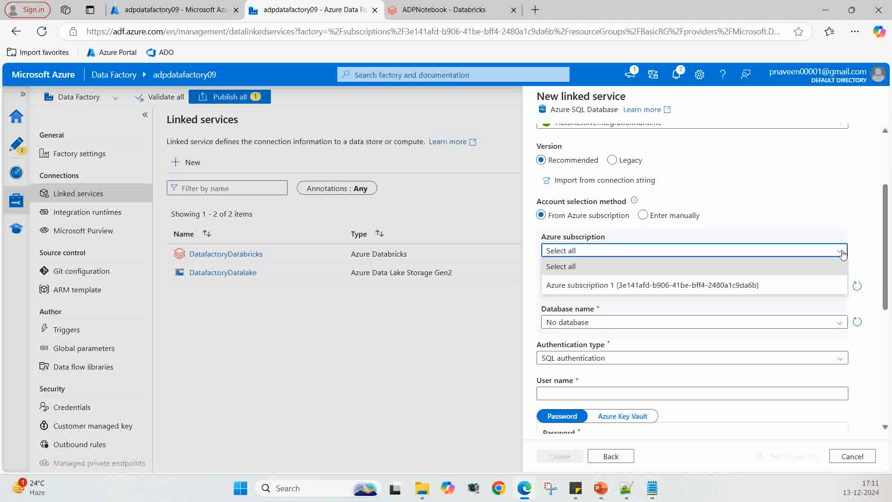
left_click(756, 284)
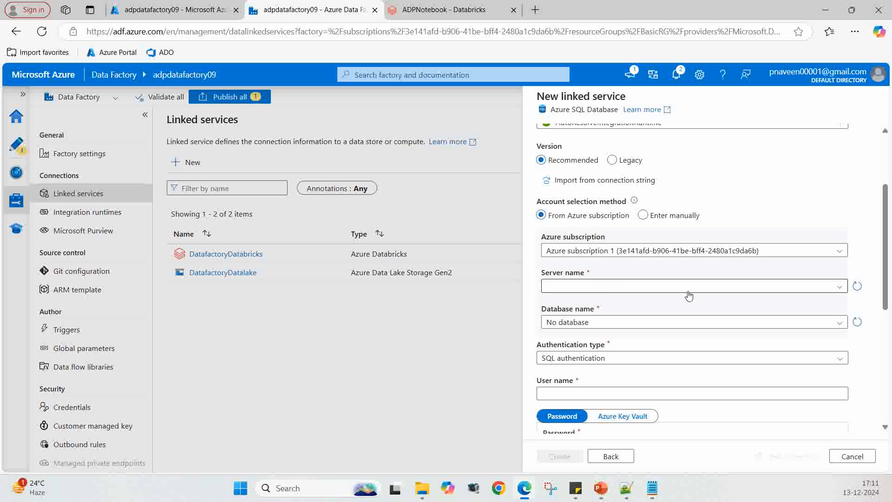
left_click(840, 287)
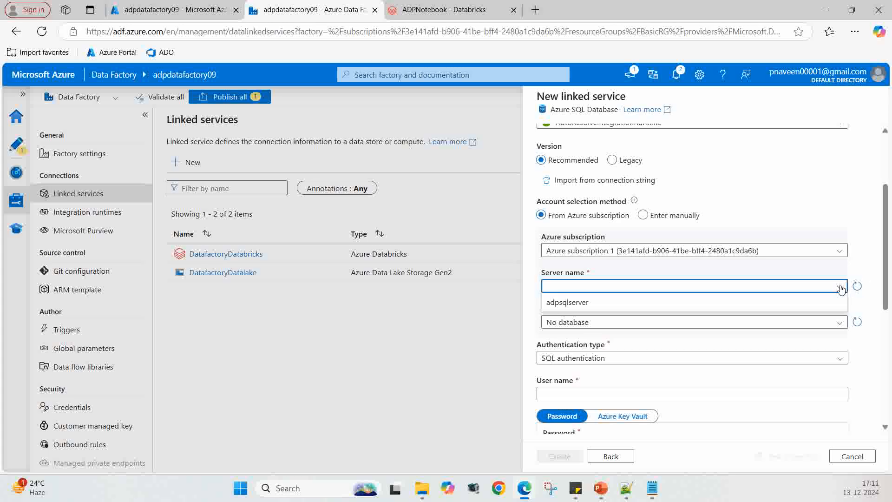
left_click(586, 304)
left_click(857, 323)
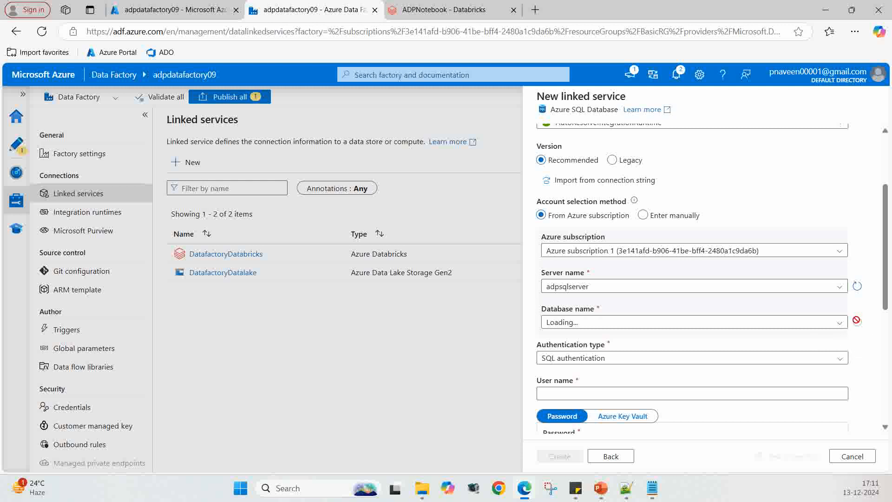
left_click(841, 323)
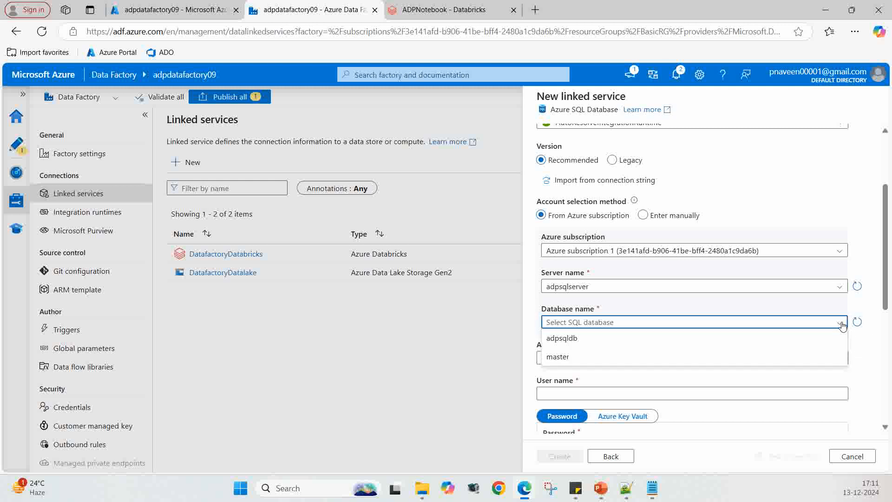
left_click(562, 339)
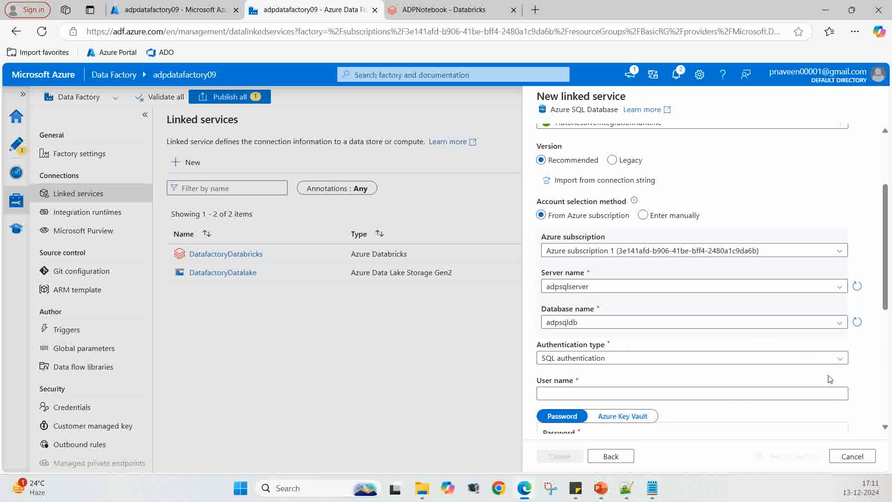
Enter dbadmin as the user name for the SQL authentication of DatafactorySQLdb
scroll(872, 345, "down", 3)
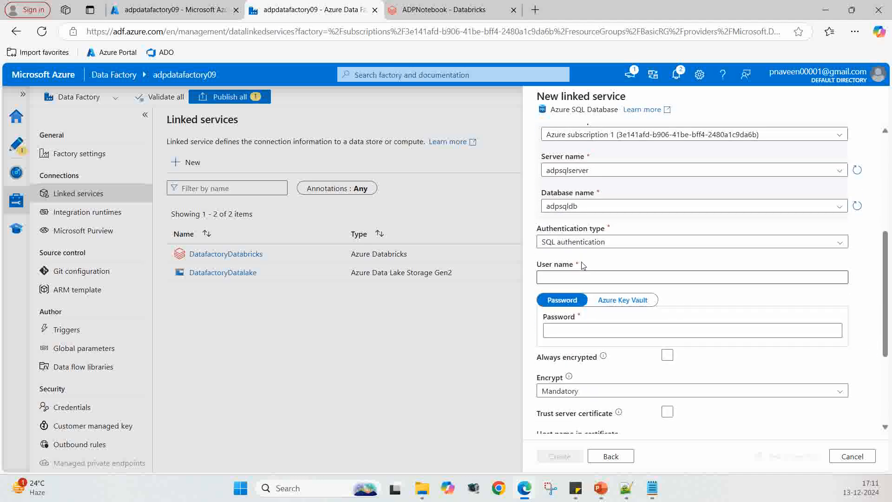
left_click(554, 277)
type("dbadmin")
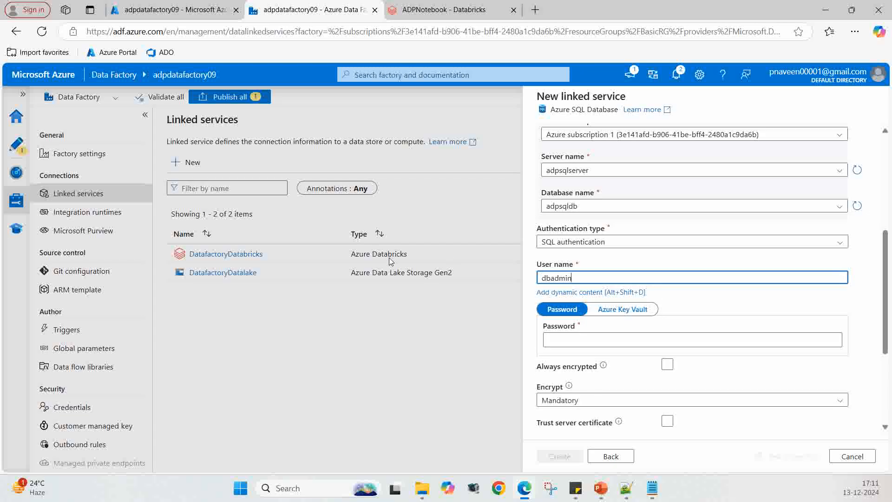
key("Tab")
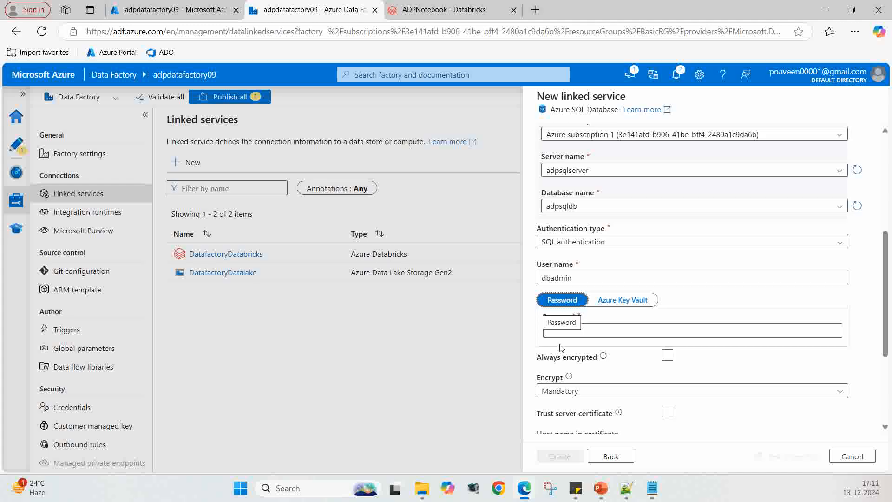
Enter the SQL authentication password for the DatafactorySQLdb linked service
left_click(574, 332)
type("*")
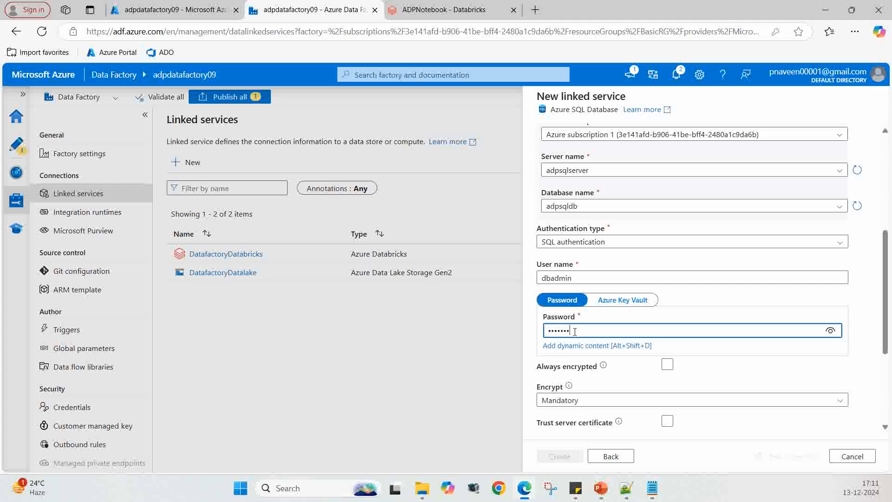
Test the connection of the DatafactorySQLdb linked service and create it, declining to save the password in the browser
scroll(672, 365, "down", 3)
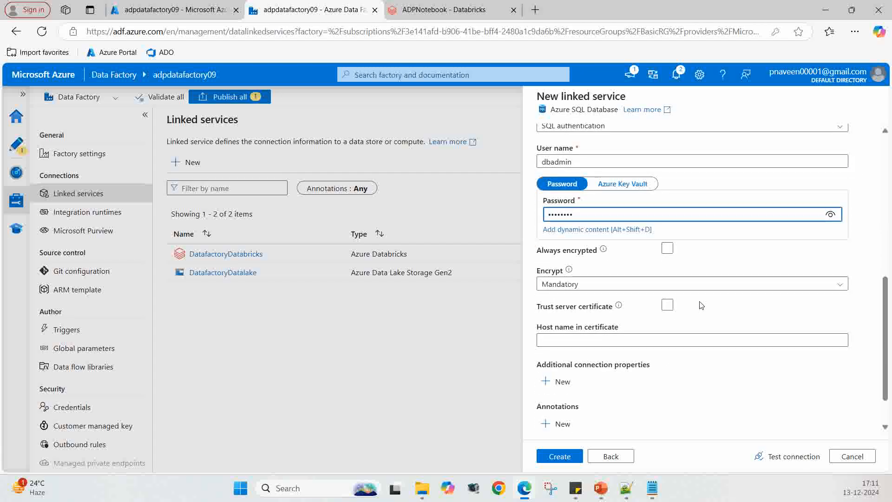
scroll(697, 281, "down", 1)
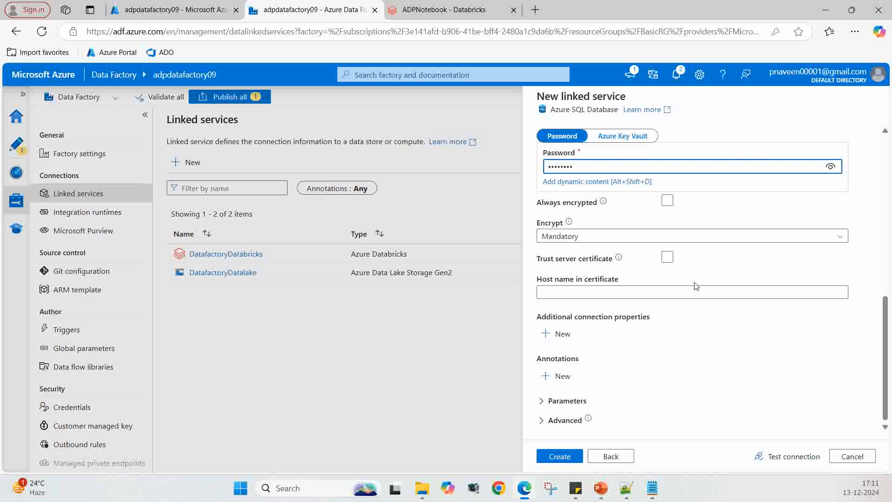
left_click(799, 456)
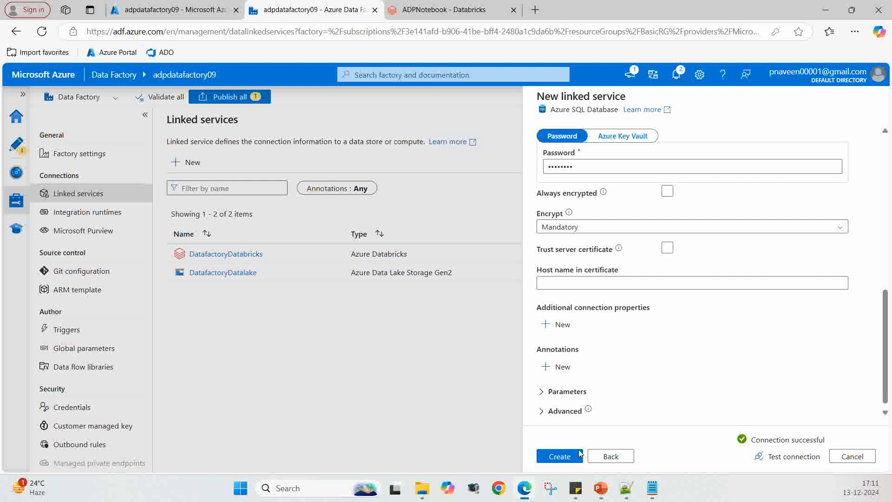
left_click(563, 457)
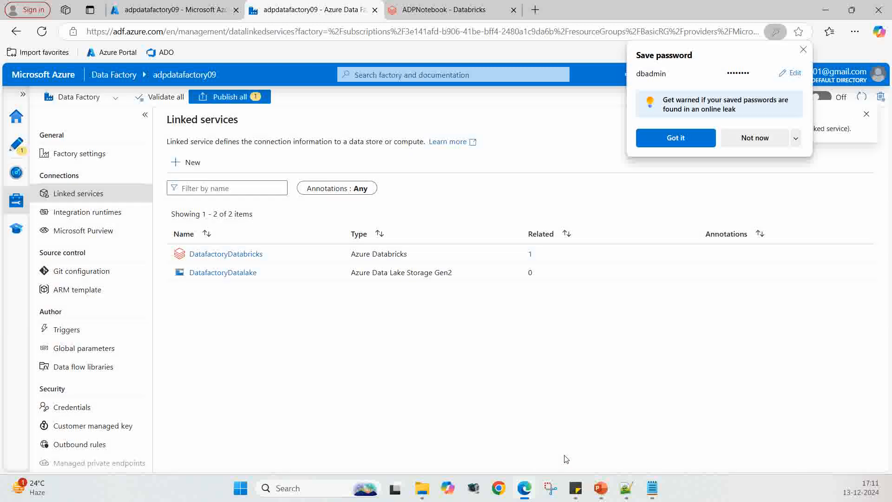
left_click(756, 138)
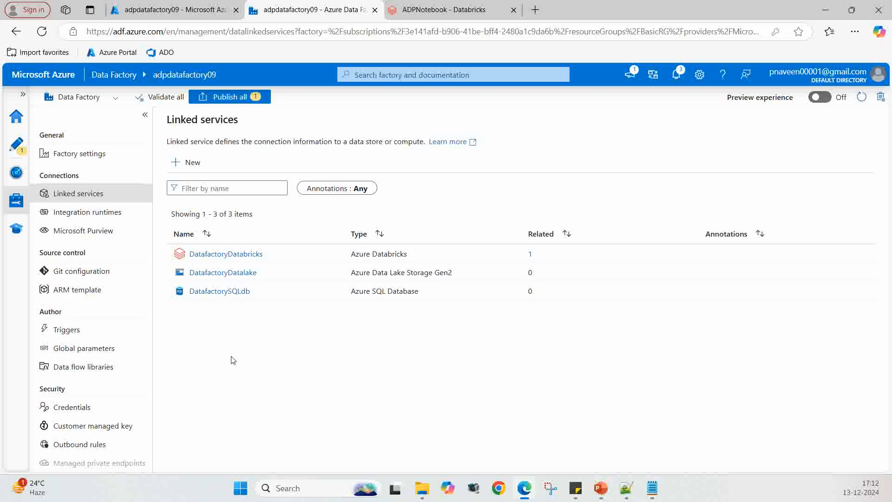
Return to adppipeline and move the adpNotebookTask activity toward the left side of the pipeline canvas
left_click(17, 144)
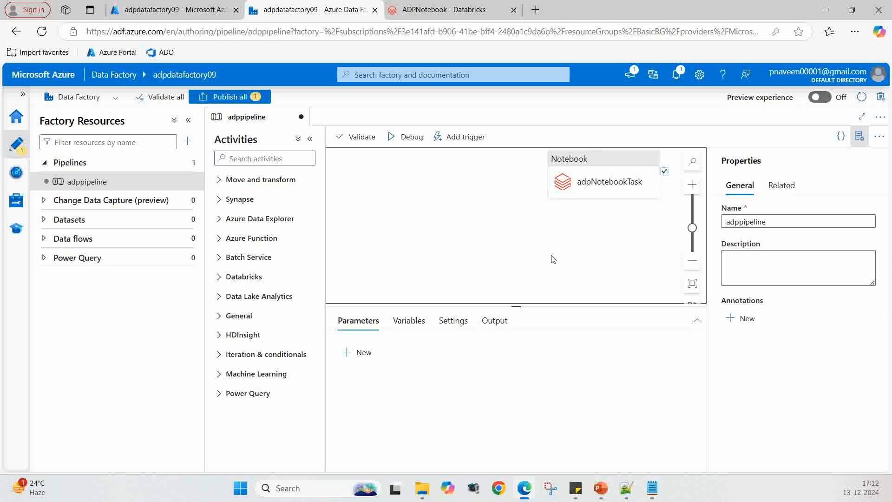
left_click_drag(602, 162, 405, 194)
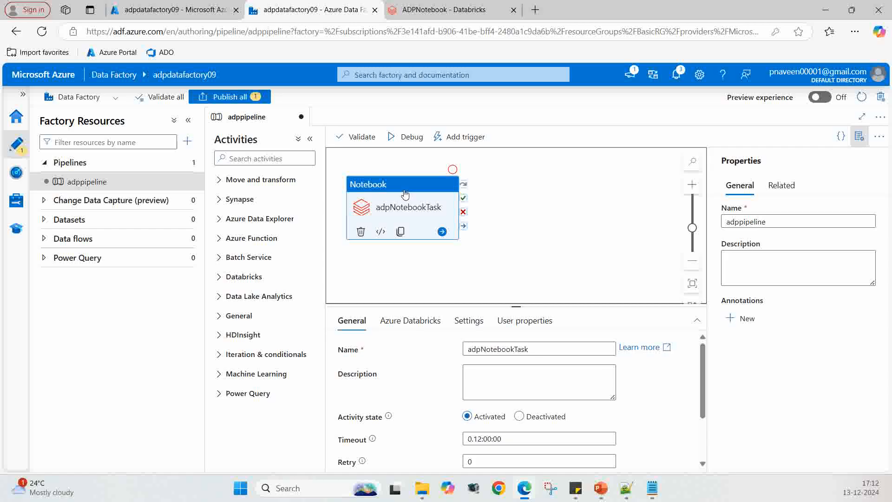
left_click(520, 203)
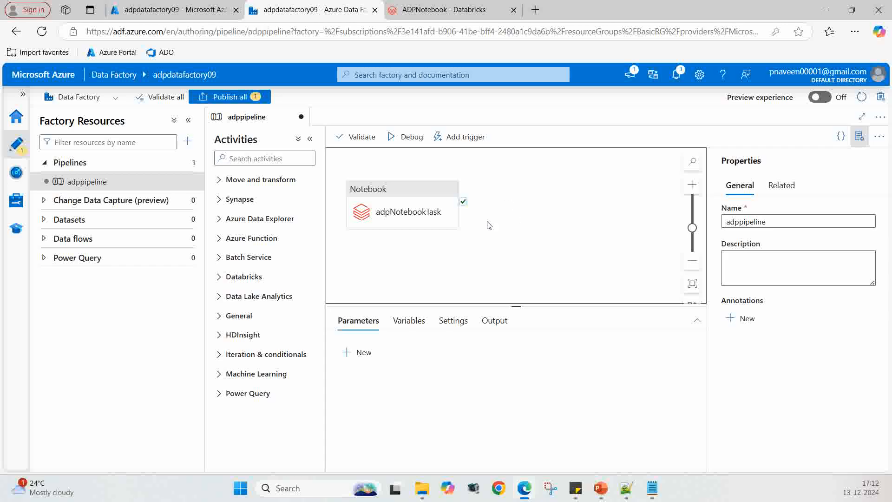
Add a Copy data activity to the right of adpNotebookTask and name it Copy data to SQL DB
left_click(219, 180)
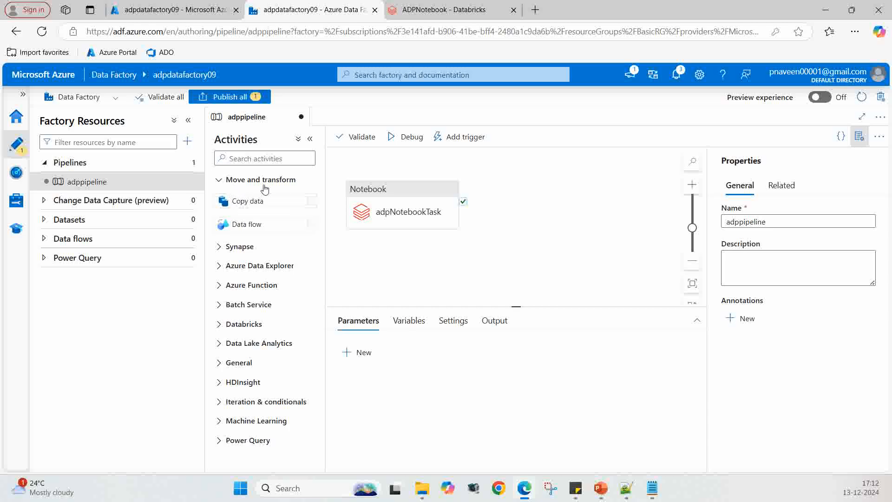
left_click_drag(244, 204, 563, 194)
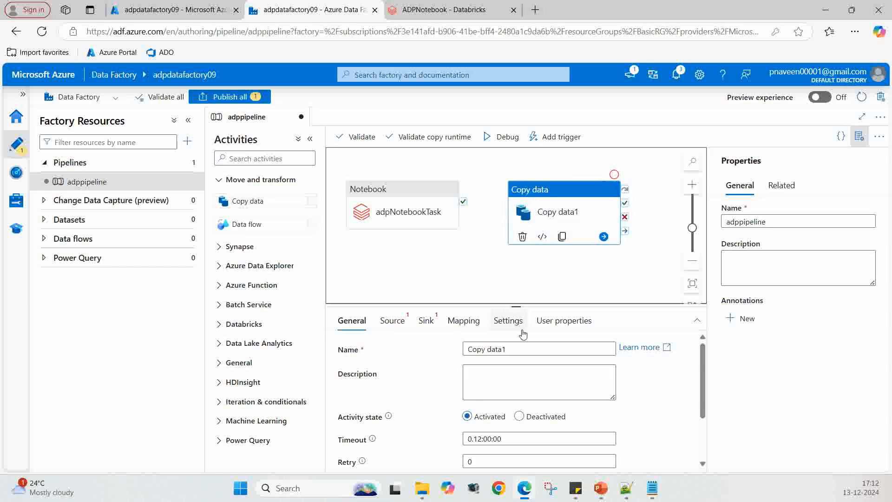
left_click(511, 351)
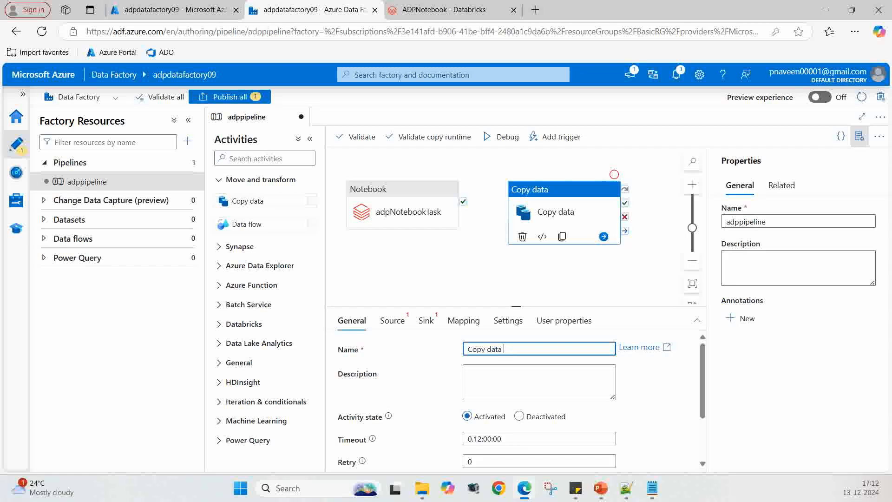
type("to SQL DB")
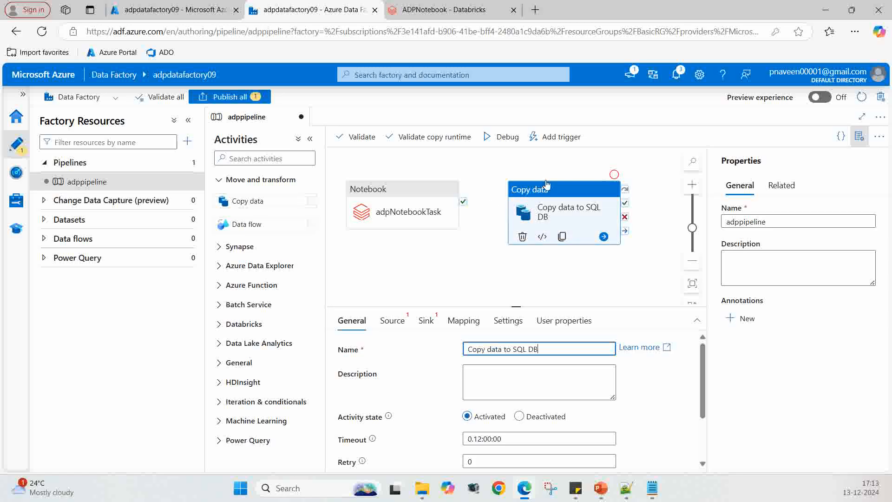
Connect the On success output of adpNotebookTask to the Copy data to SQL DB activity
left_click_drag(554, 186, 548, 181)
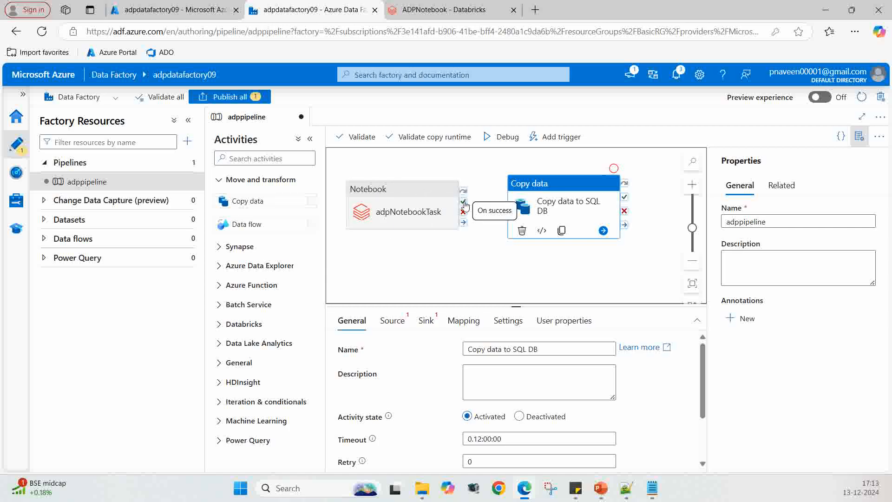
left_click_drag(465, 205, 508, 206)
left_click_drag(465, 205, 511, 200)
left_click(497, 240)
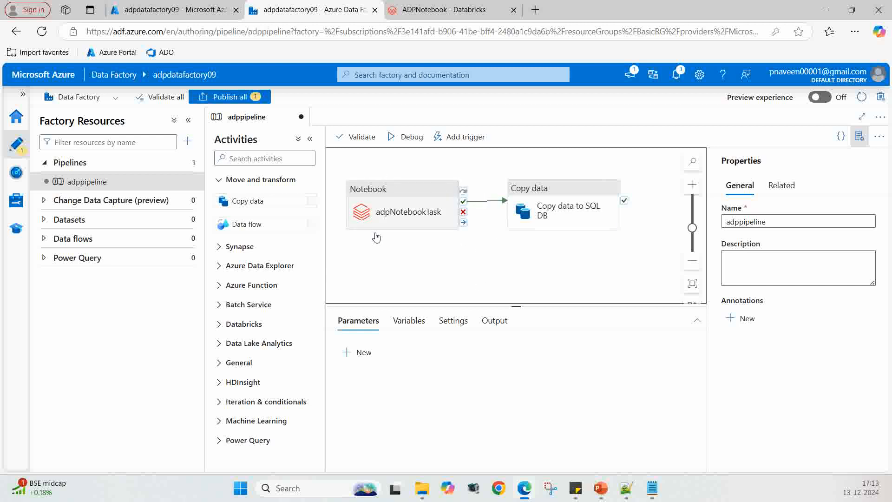
left_click_drag(468, 217, 459, 219)
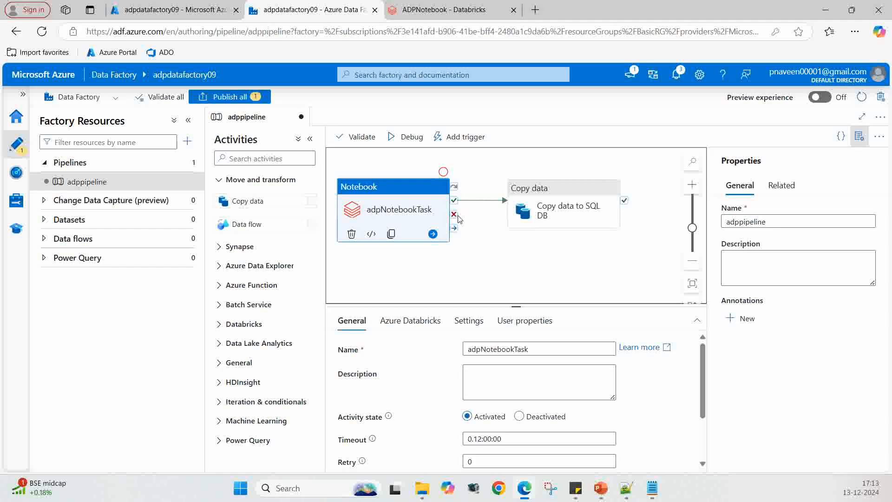
left_click_drag(454, 214, 508, 260)
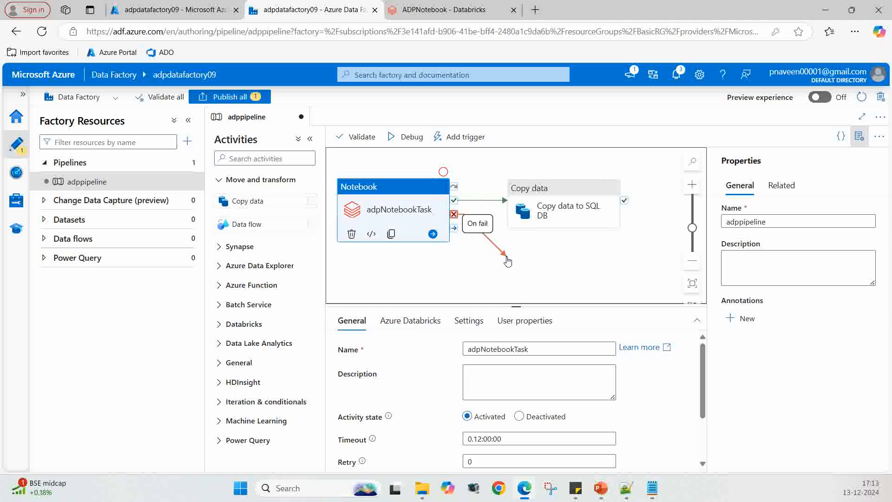
left_click_drag(508, 260, 508, 260)
left_click_drag(508, 261, 499, 266)
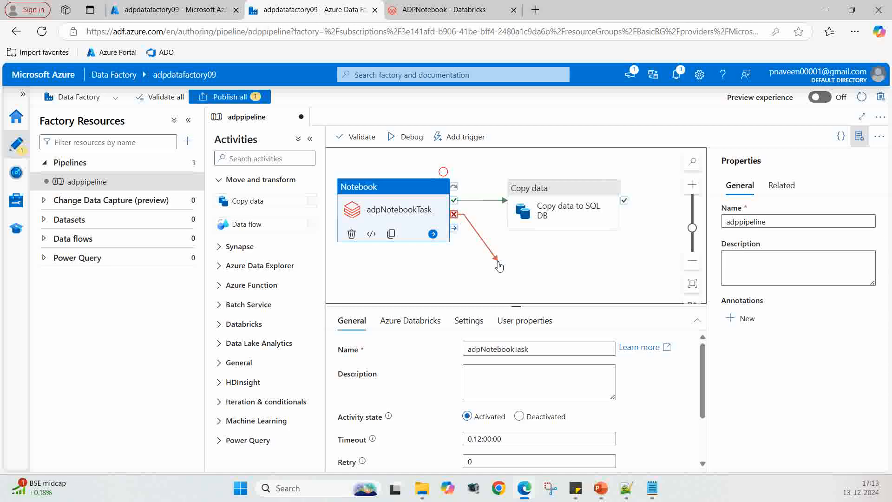
left_click_drag(500, 266, 504, 264)
left_click_drag(504, 264, 504, 264)
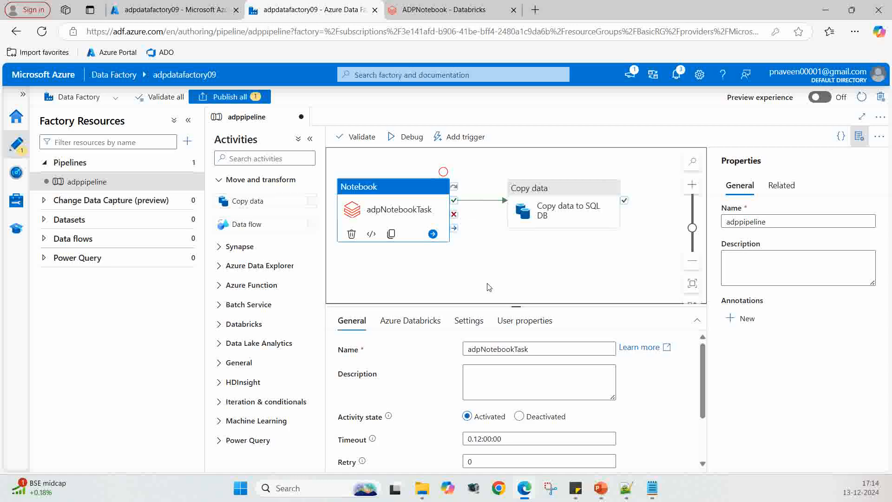
For Copy data to SQL DB, start a new source dataset on Azure Data Lake Storage Gen2 in DelimitedText format
left_click(566, 191)
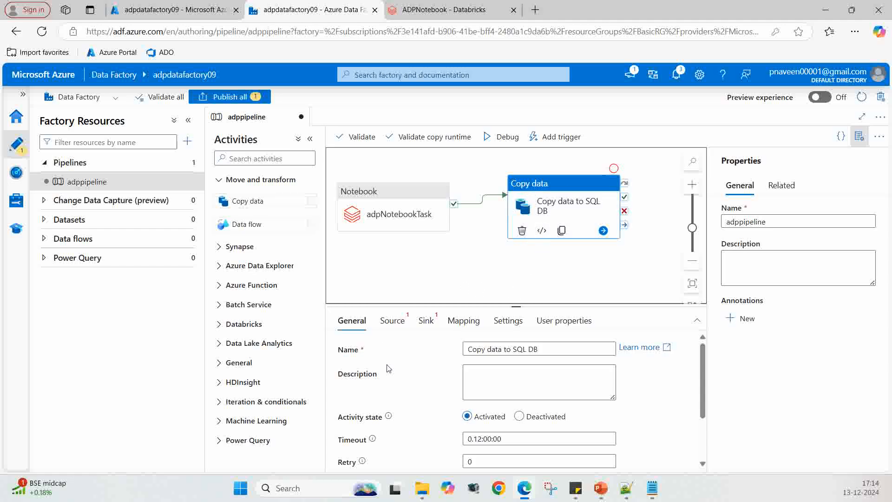
scroll(493, 381, "down", 1)
scroll(494, 381, "up", 1)
left_click(393, 320)
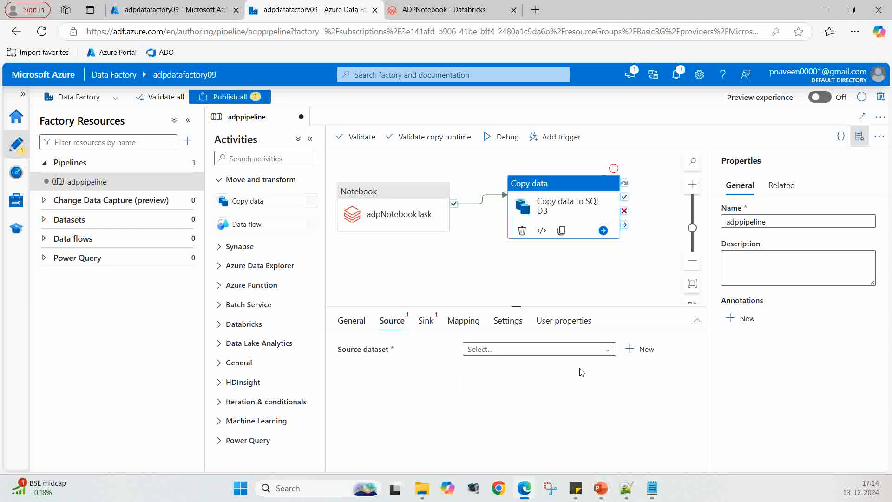
left_click(640, 349)
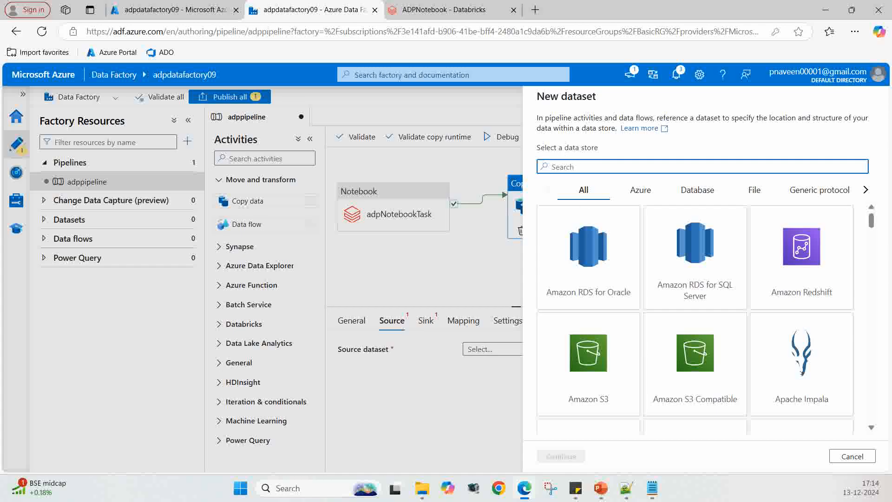
type("storag")
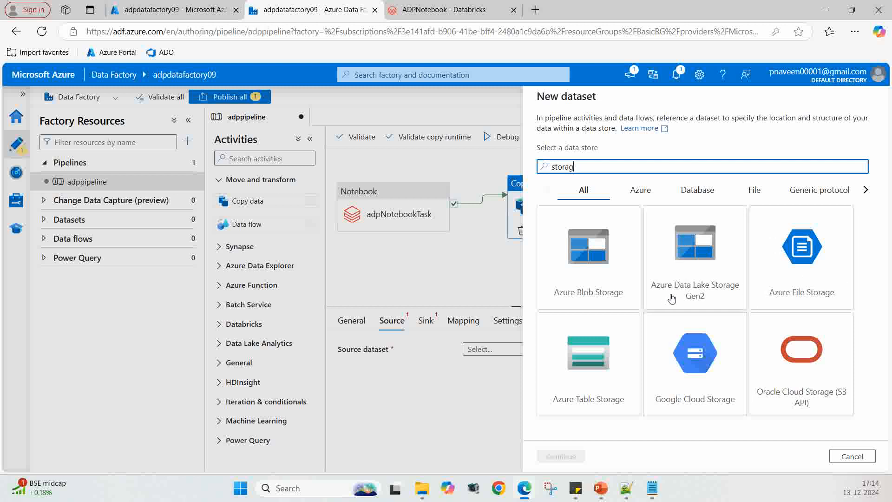
left_click(700, 259)
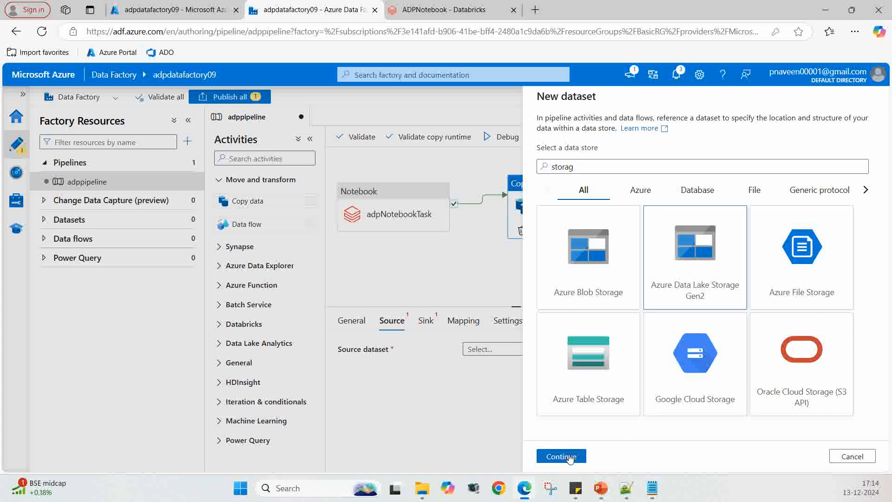
left_click(561, 456)
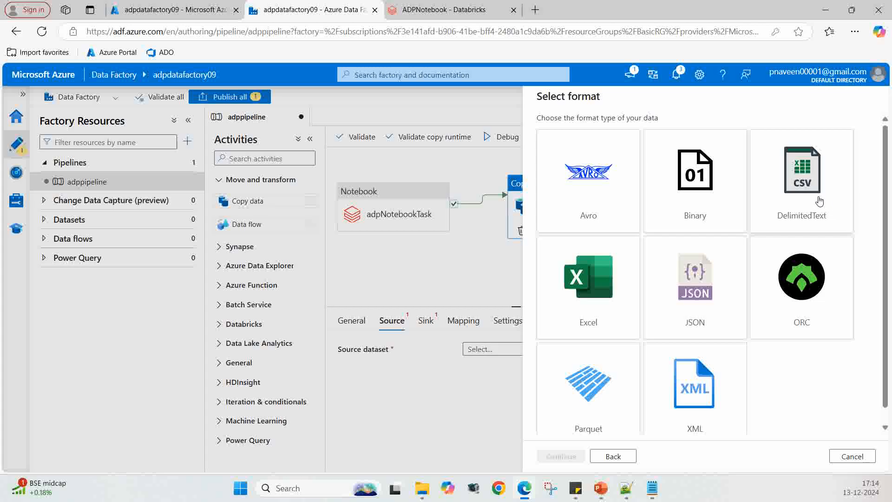
left_click(799, 180)
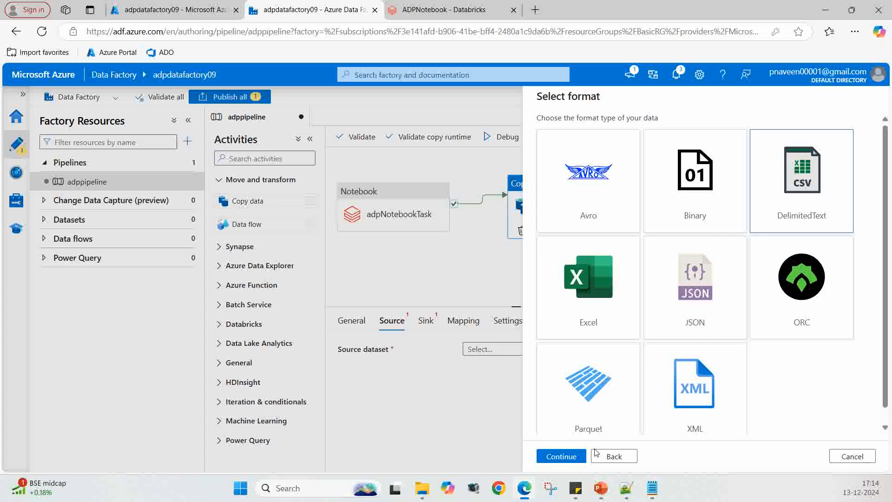
left_click(563, 457)
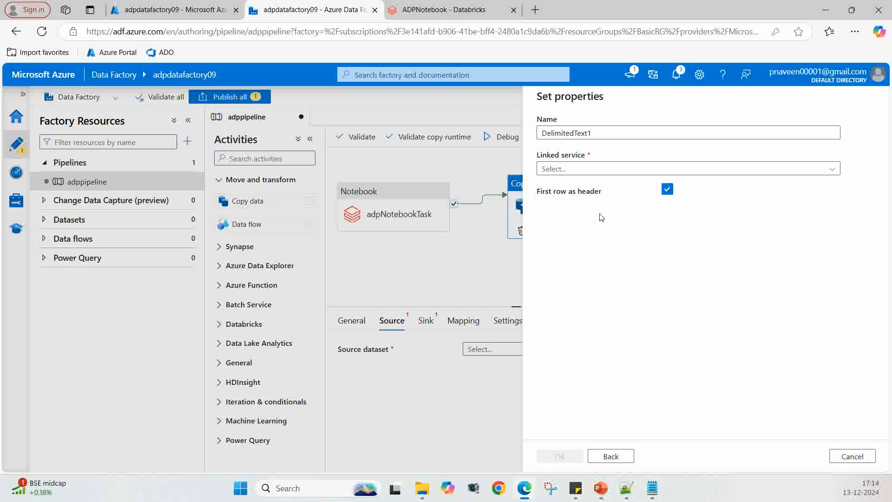
Link the source dataset to DatafactoryDatalake, set its path to the sales/fruits/cleanedfruits folder, and expand its advanced options
left_click(832, 171)
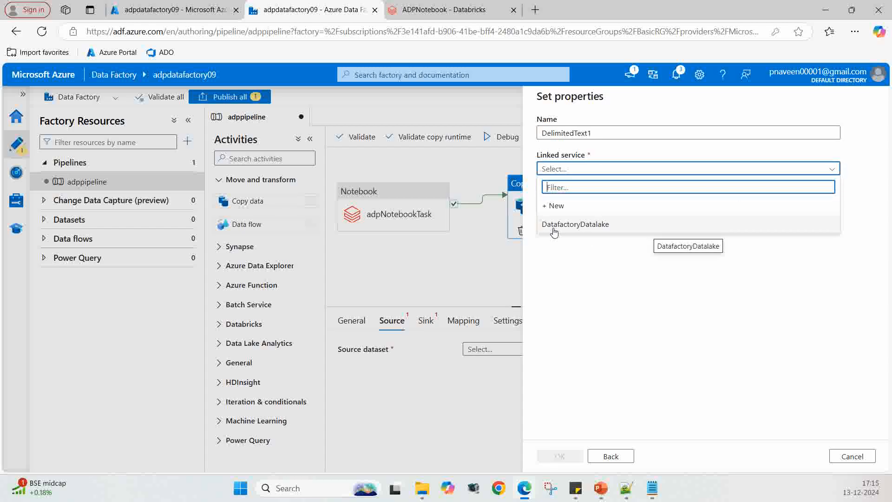
left_click(605, 228)
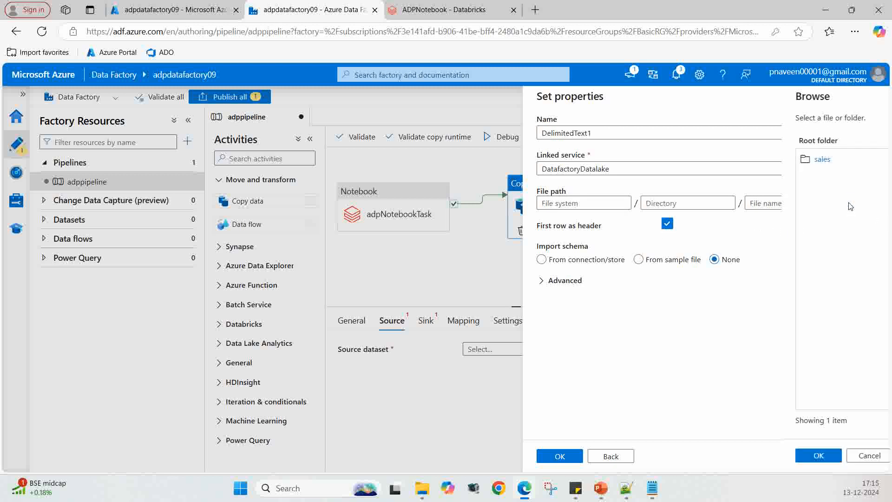
left_click(849, 204)
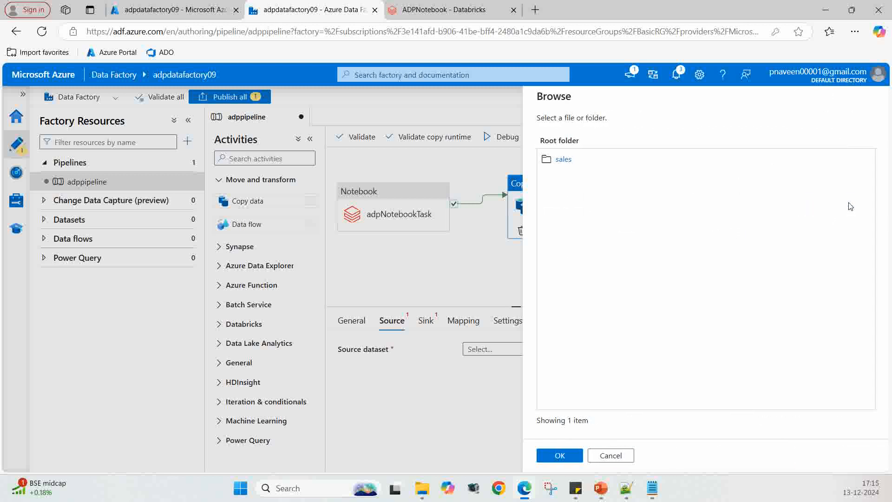
left_click(564, 159)
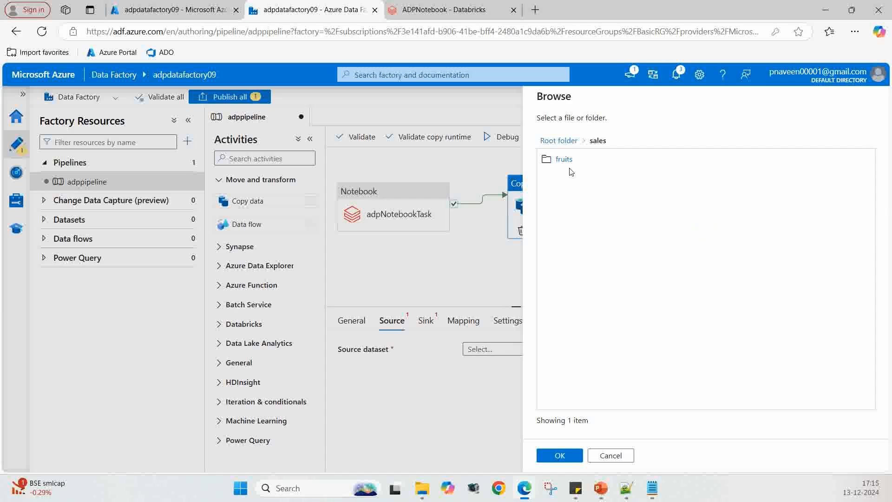
left_click(566, 160)
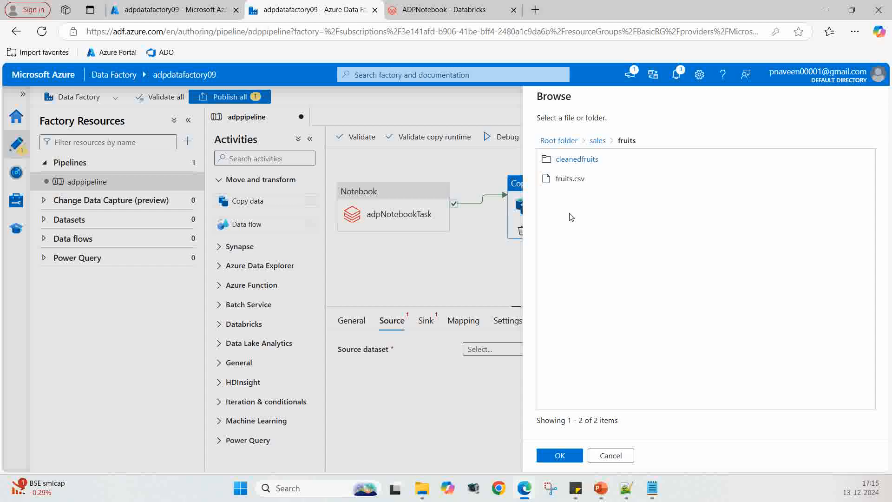
left_click(578, 162)
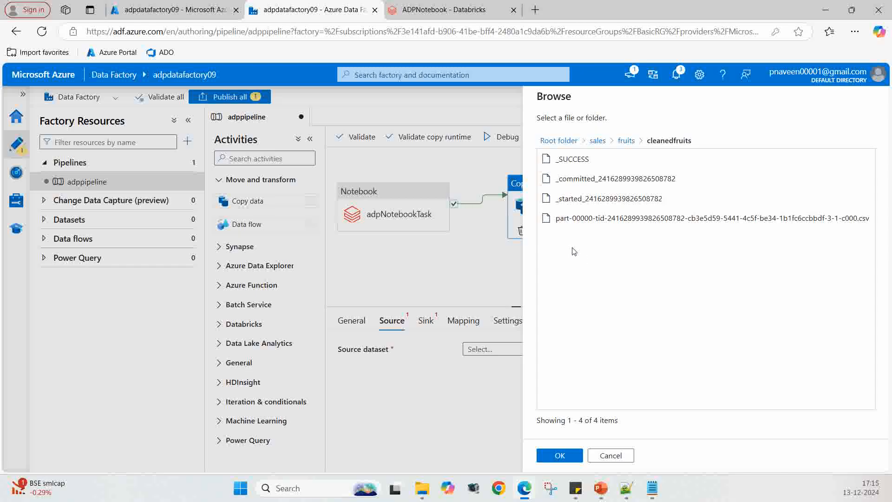
left_click(559, 456)
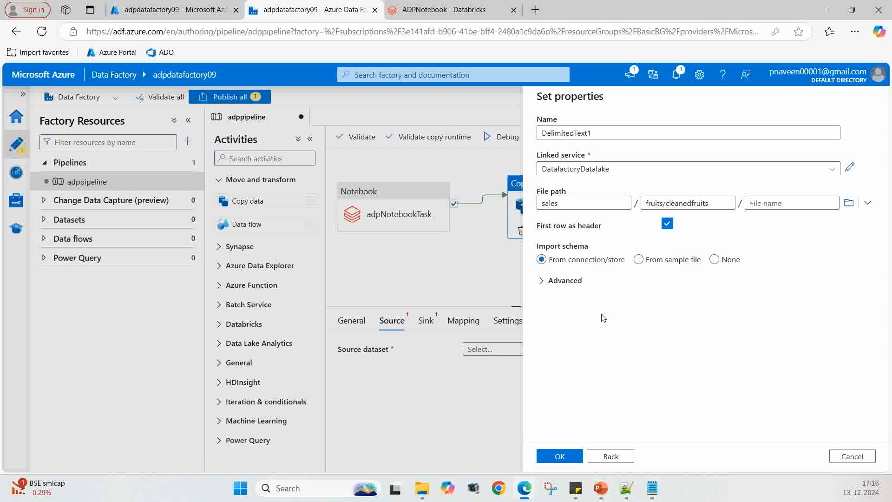
left_click(542, 283)
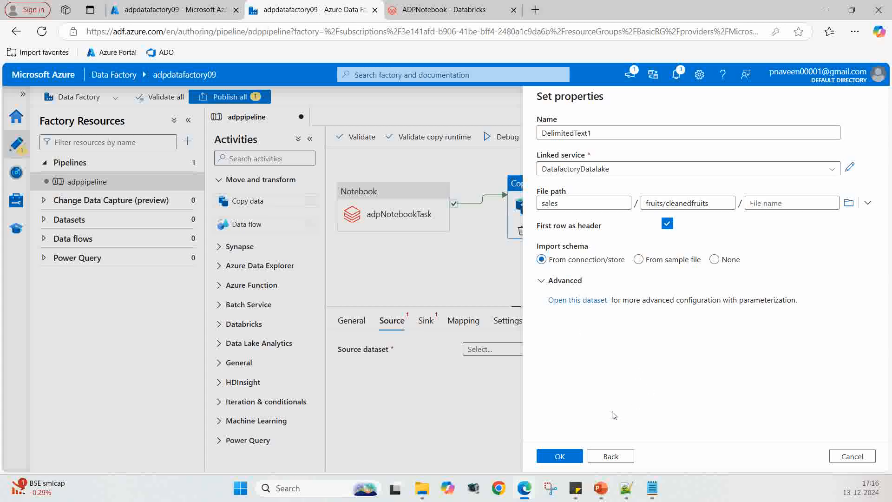
Confirm the source dataset's properties and set the copy source's file path type to Wildcard file path
left_click(561, 458)
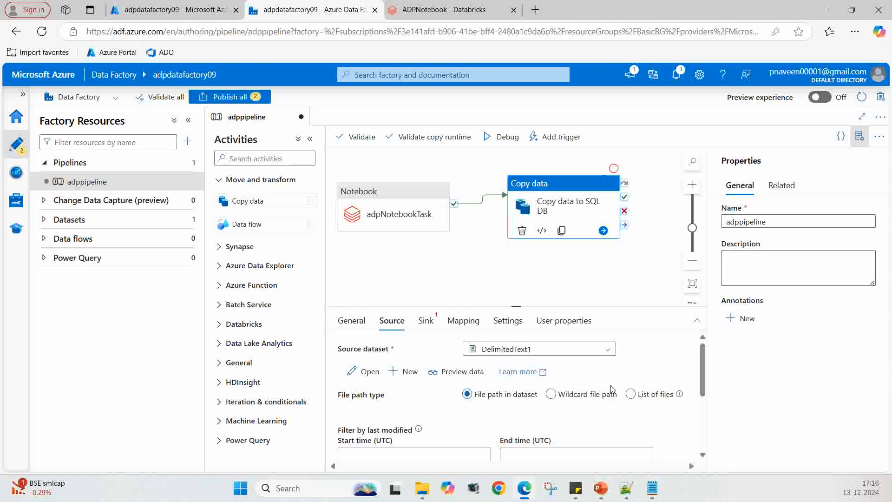
scroll(612, 375, "down", 1)
scroll(619, 372, "up", 1)
scroll(575, 395, "down", 1)
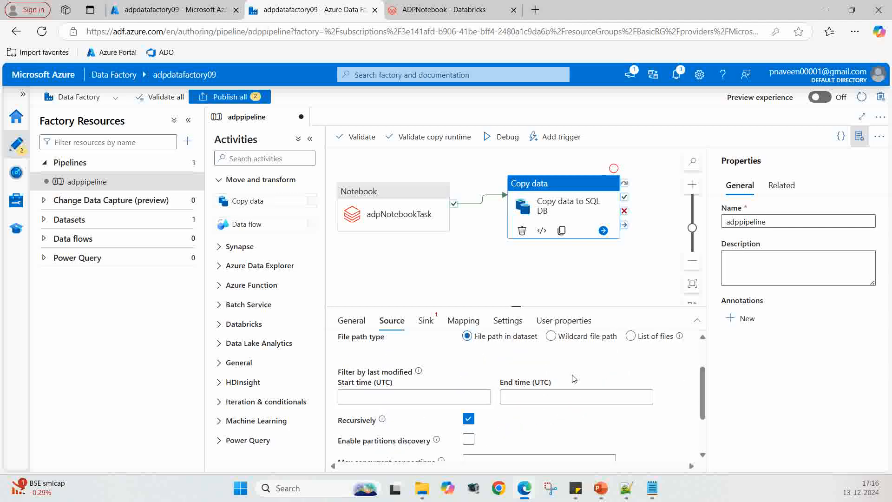
left_click(551, 336)
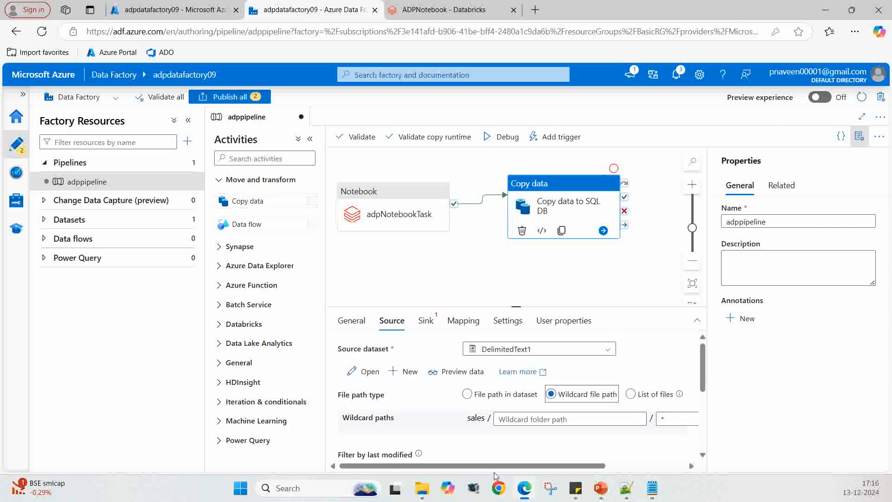
left_click_drag(484, 465, 522, 466)
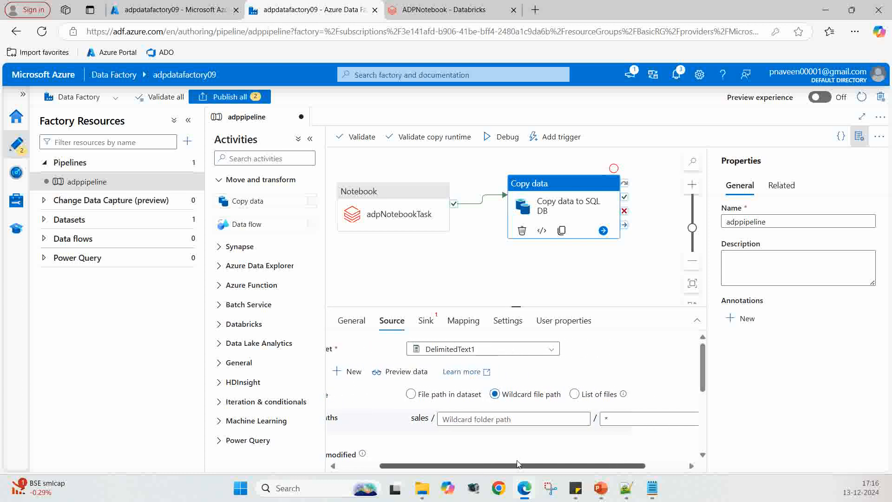
mouse_move(465, 468)
left_mouse_down()
mouse_move(425, 467)
mouse_move(476, 472)
left_mouse_up()
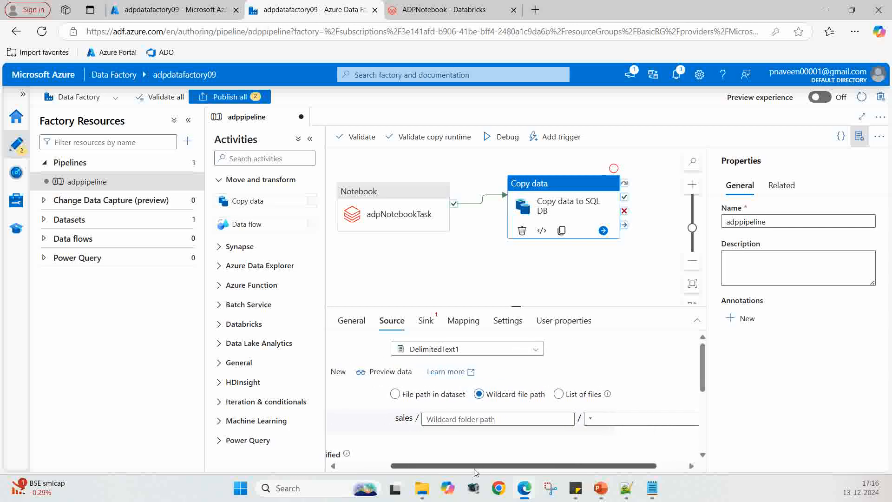
left_click(434, 419)
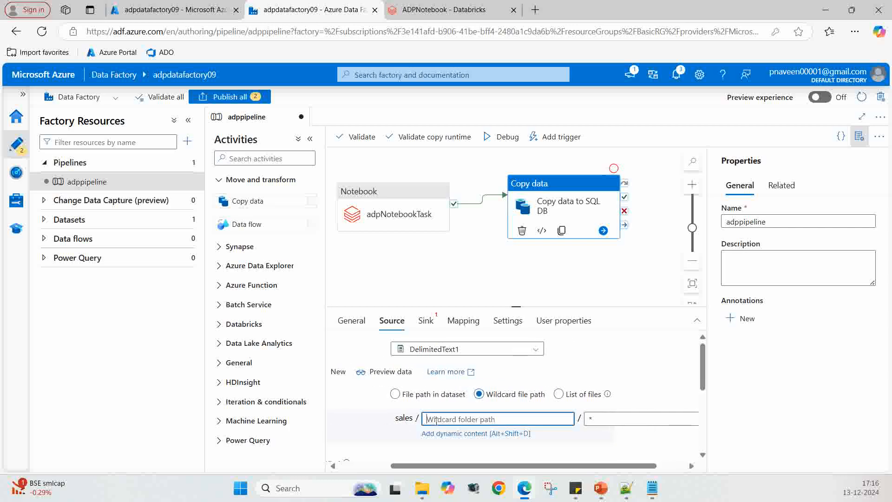
In the Azure portal, open the fruits/cleanedfruits folder in the sales container of the adpdatalakestorage account
left_click(181, 10)
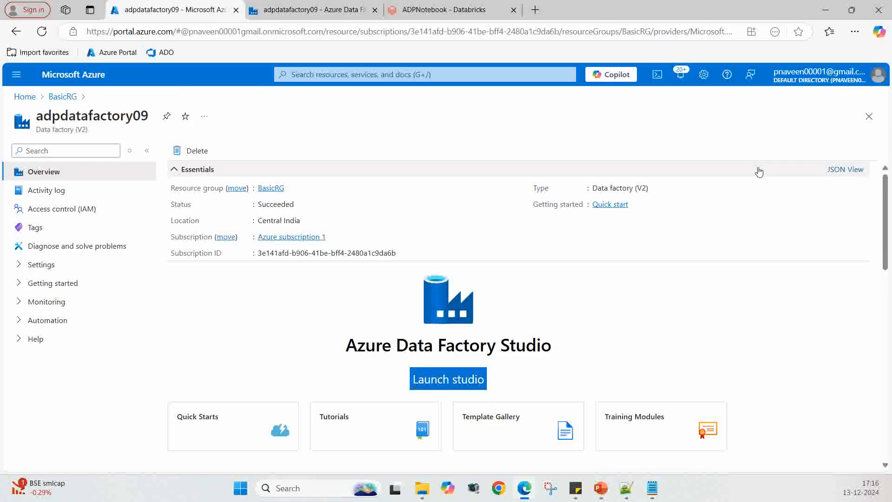
left_click(865, 121)
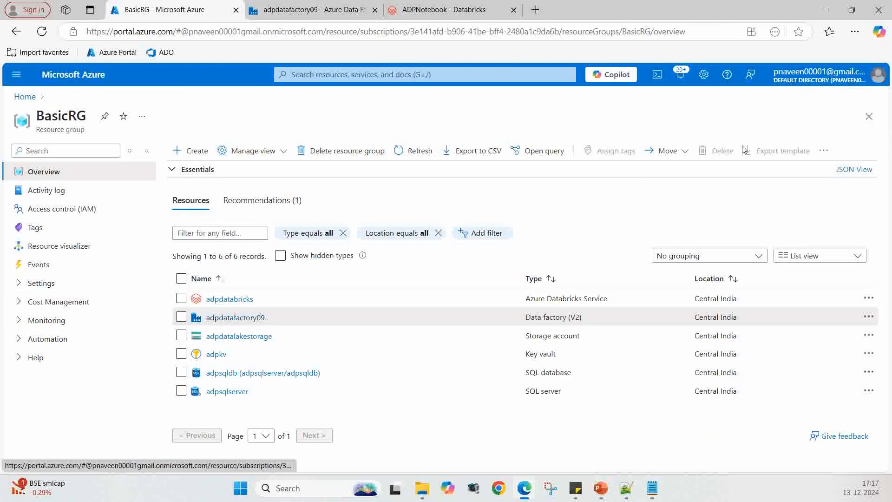
left_click(238, 336)
left_click(52, 338)
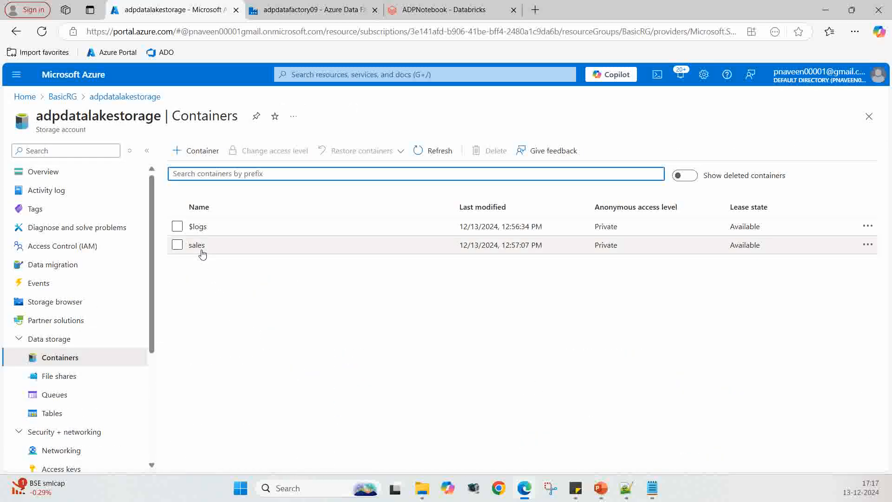
left_click(201, 246)
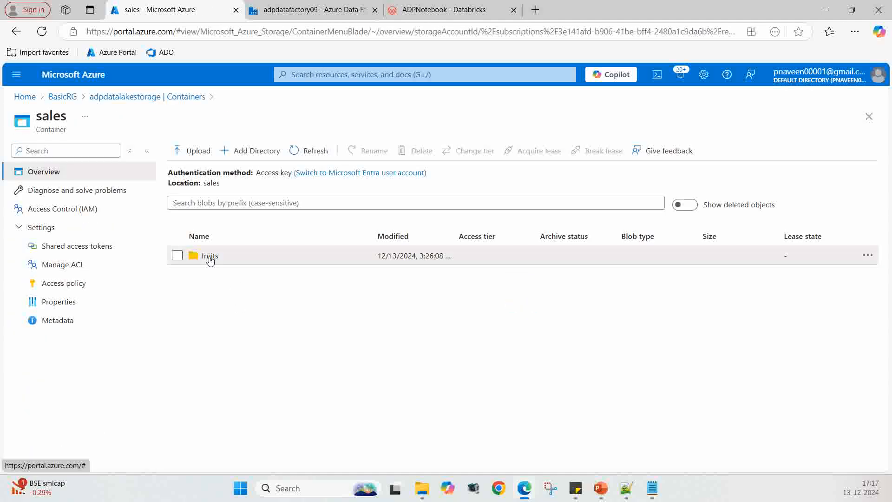
left_click(207, 257)
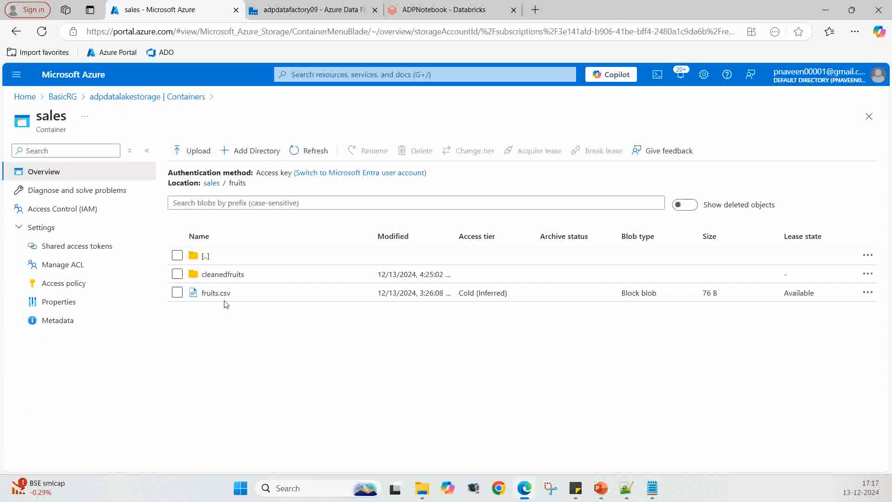
left_click(225, 276)
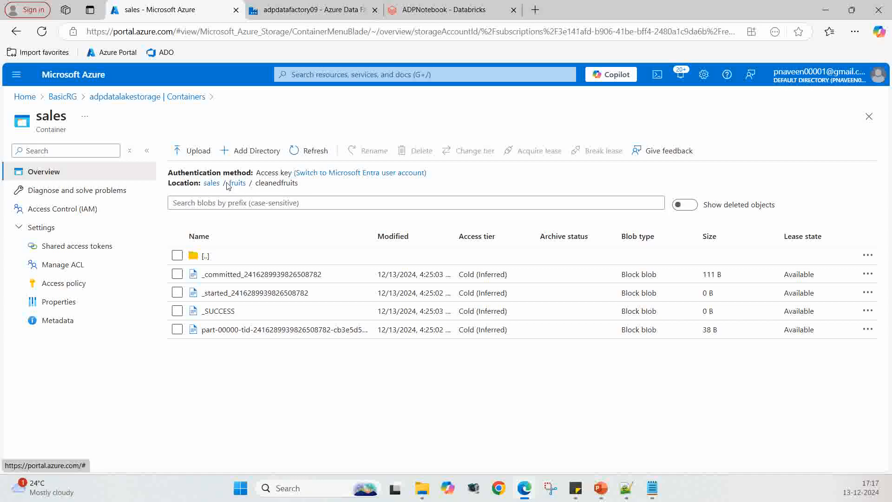
left_click_drag(227, 183, 299, 184)
left_click(414, 138)
left_click(362, 11)
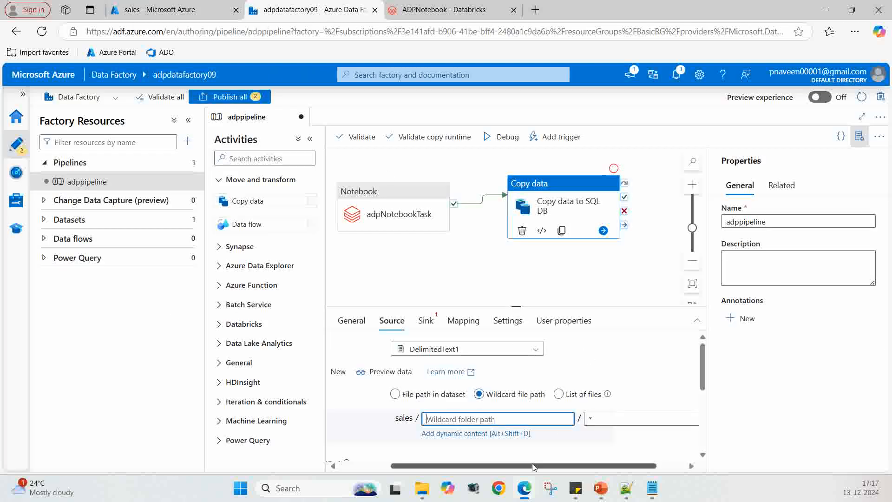
scroll(541, 465, "left", 3)
scroll(539, 464, "right", 3)
left_click(620, 419)
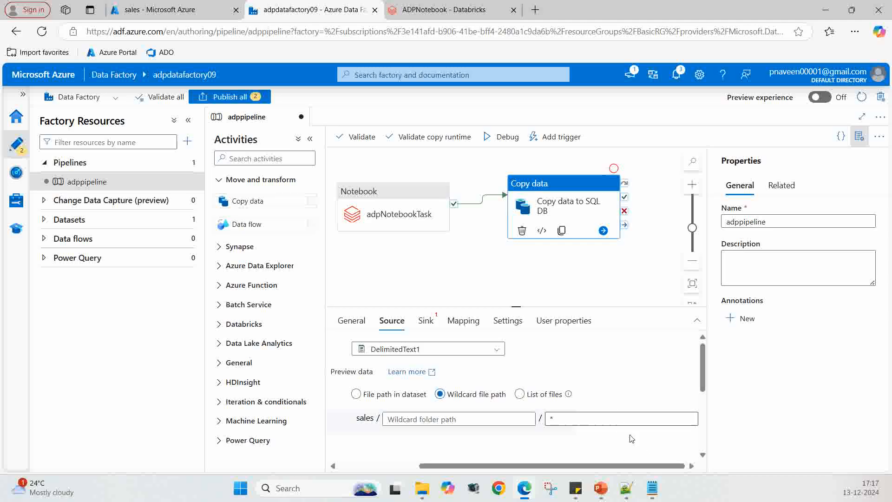
left_click_drag(702, 378, 702, 400)
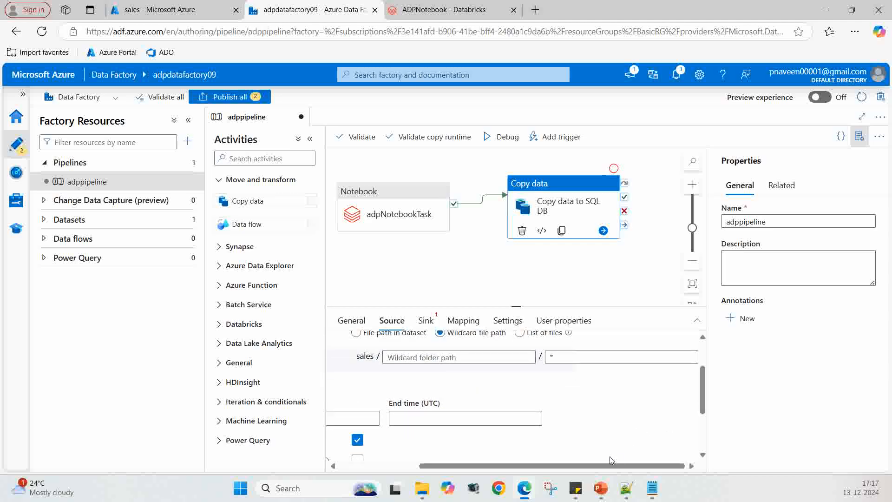
left_click_drag(591, 466, 609, 457)
Copy fruits/cleanedfruits from the part-00000 blob's path in the Azure portal and paste it as the source's wildcard folder path in Data Factory
left_click(182, 17)
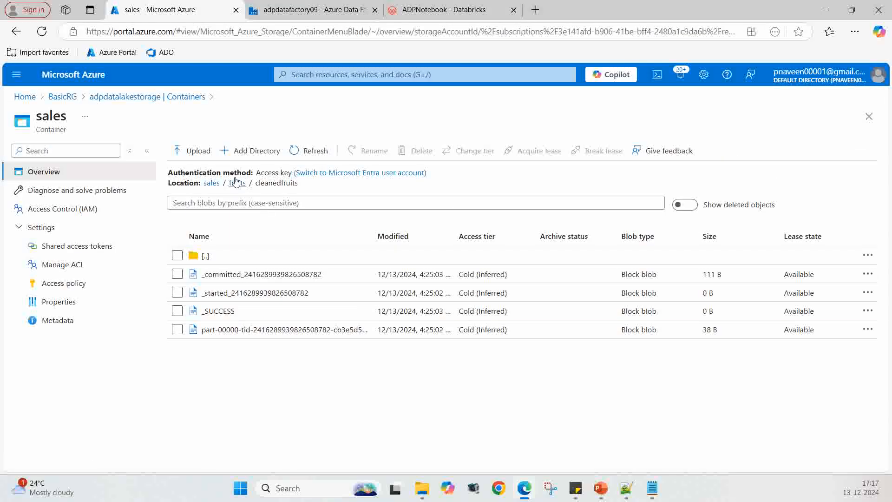
left_click_drag(228, 184, 298, 186)
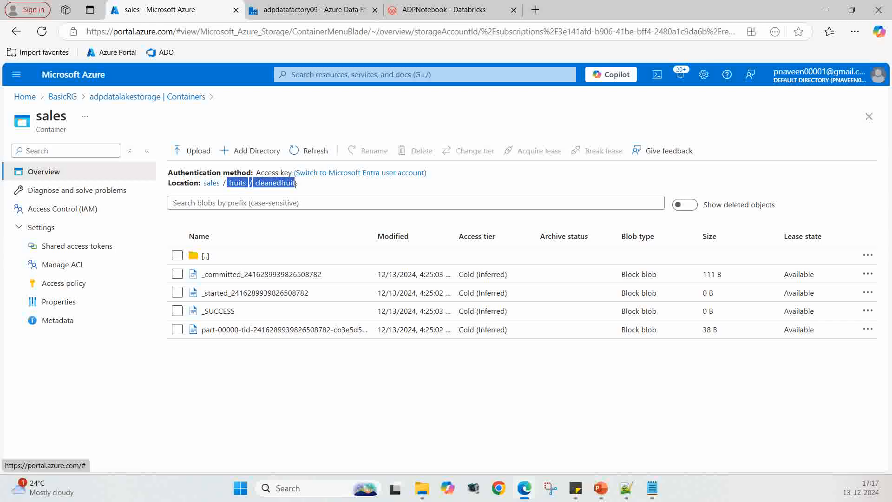
left_click(255, 385)
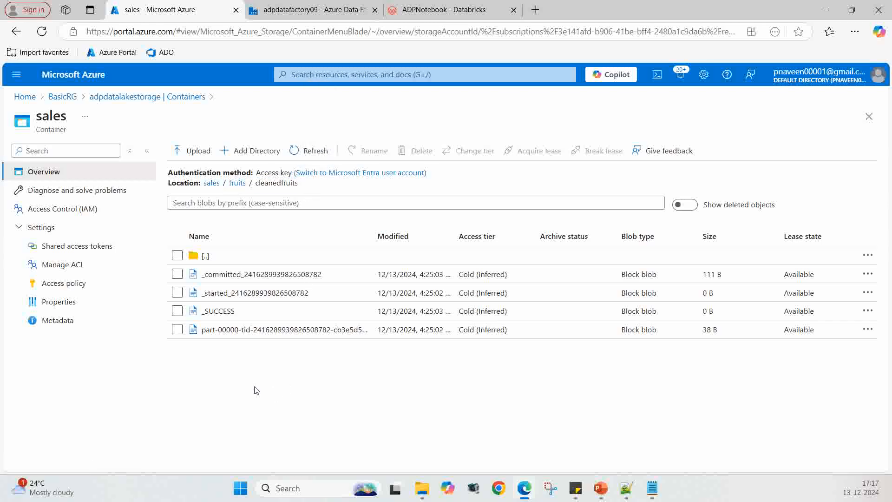
left_click(263, 334)
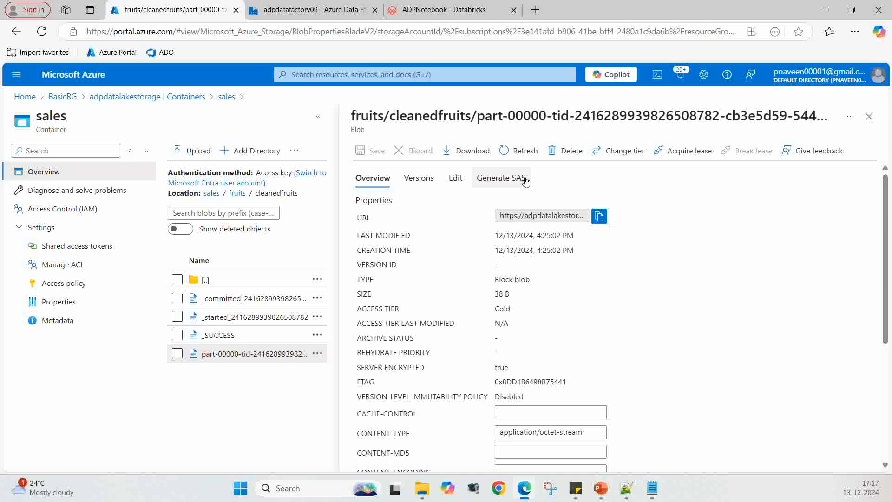
left_click_drag(351, 115, 472, 116)
key("ctrl+c")
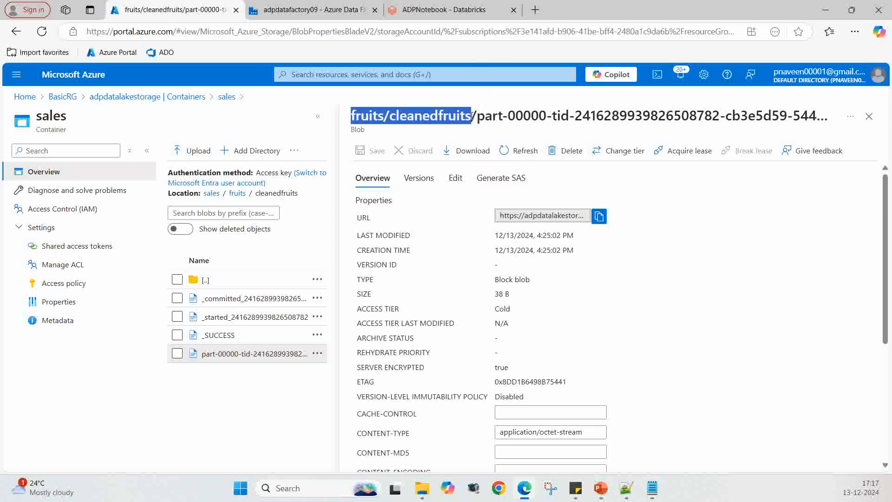
left_click(325, 10)
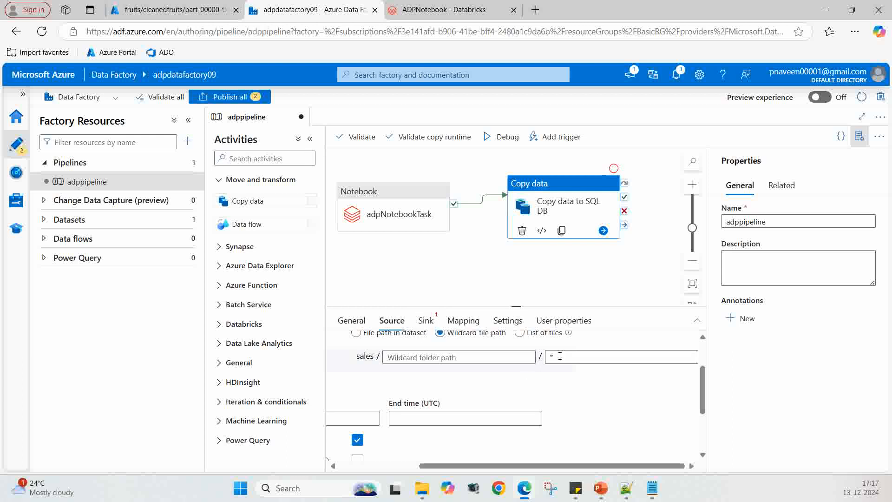
left_click(452, 358)
key("ctrl+v")
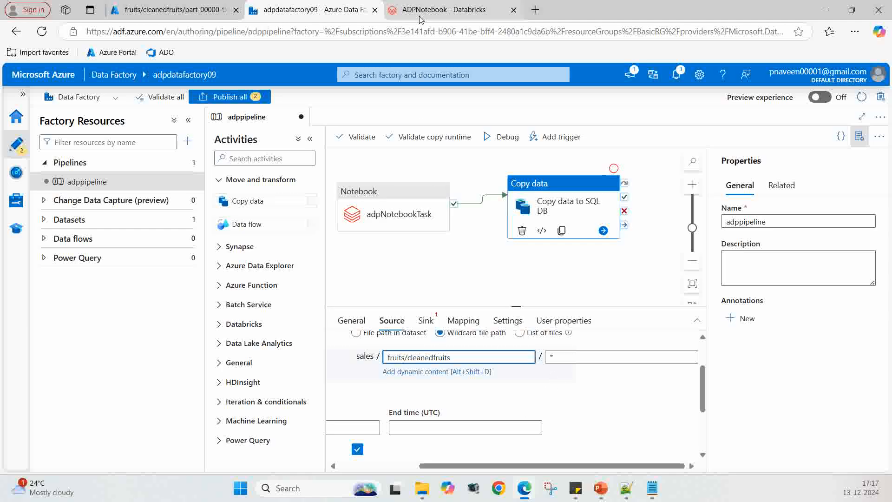
Check the part file's name in the Azure portal and set the source's wildcard file name to part*
left_click(153, 10)
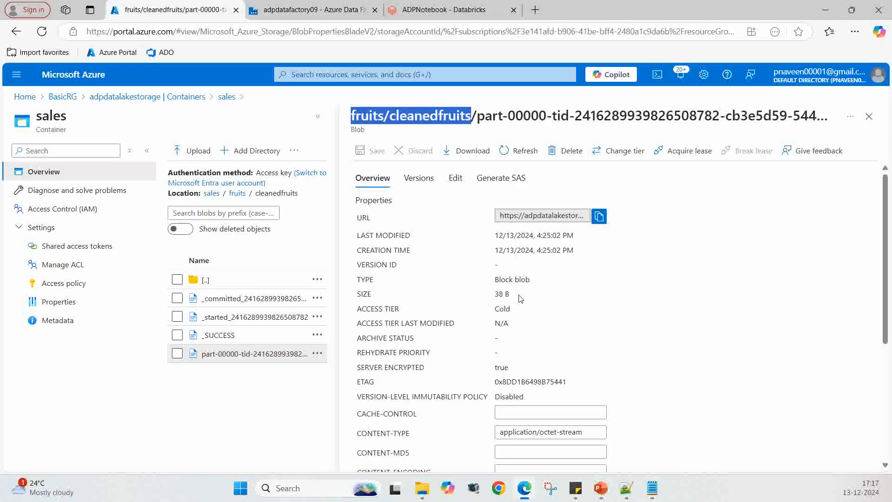
left_click(489, 120)
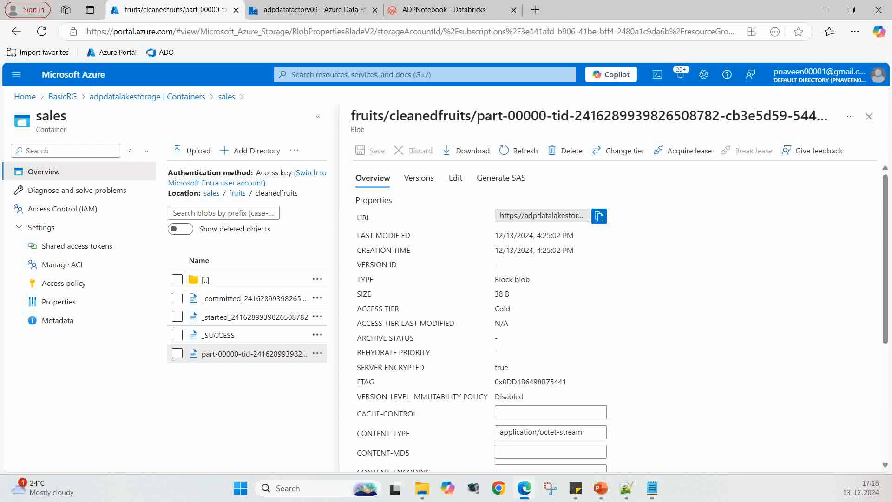
left_click(330, 11)
left_click(550, 357)
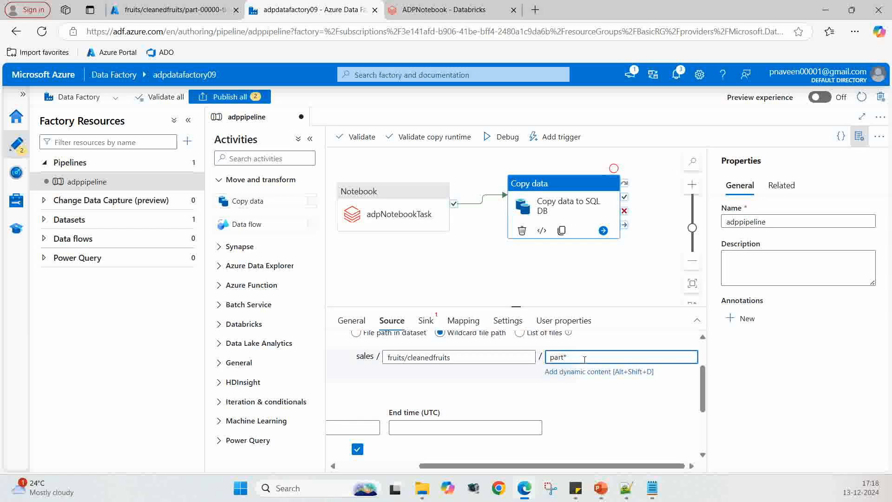
Review the file names in the cleanedfruits folder in the Azure portal, and preview the copy source's data in Data Factory
left_click(162, 11)
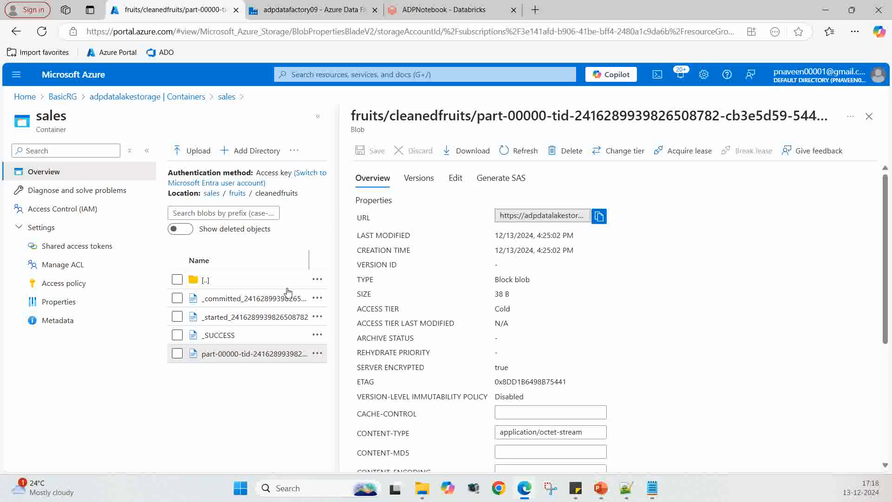
left_click(869, 116)
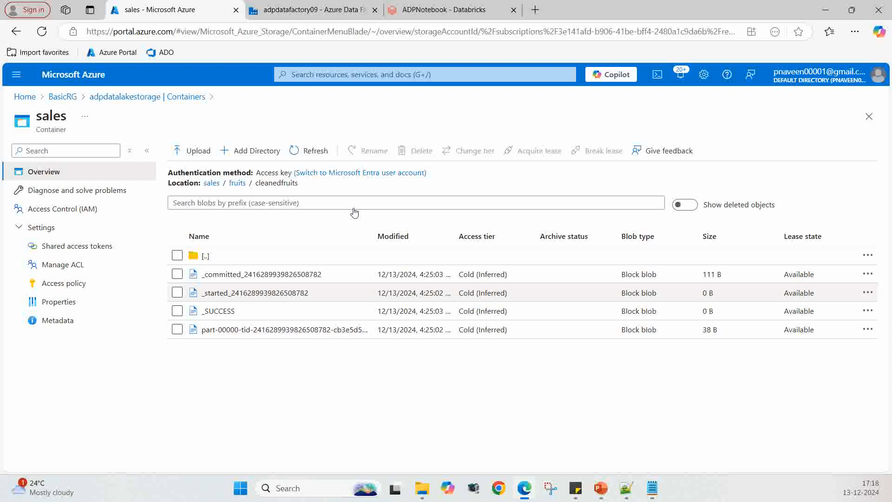
left_click(358, 8)
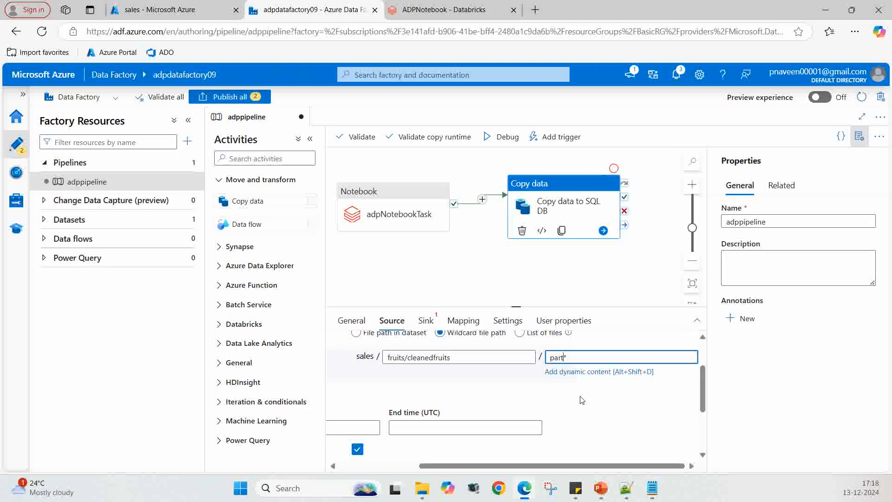
scroll(571, 391, "up", 1)
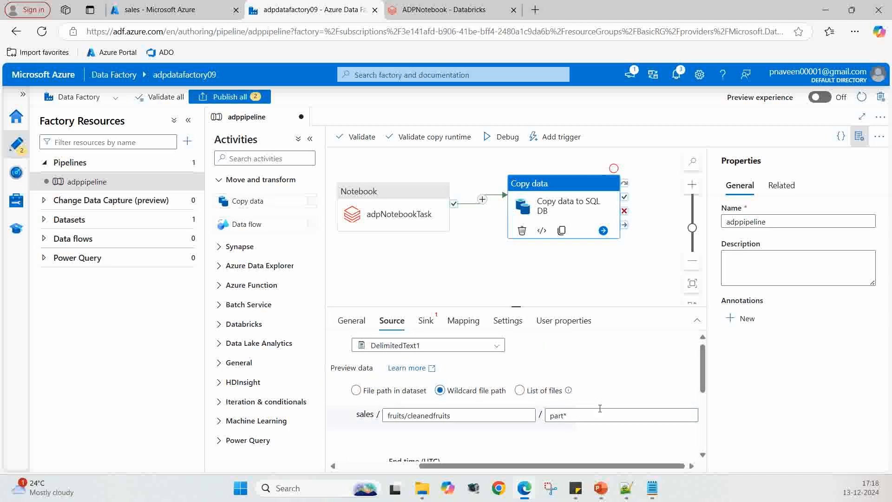
left_click_drag(554, 463, 432, 467)
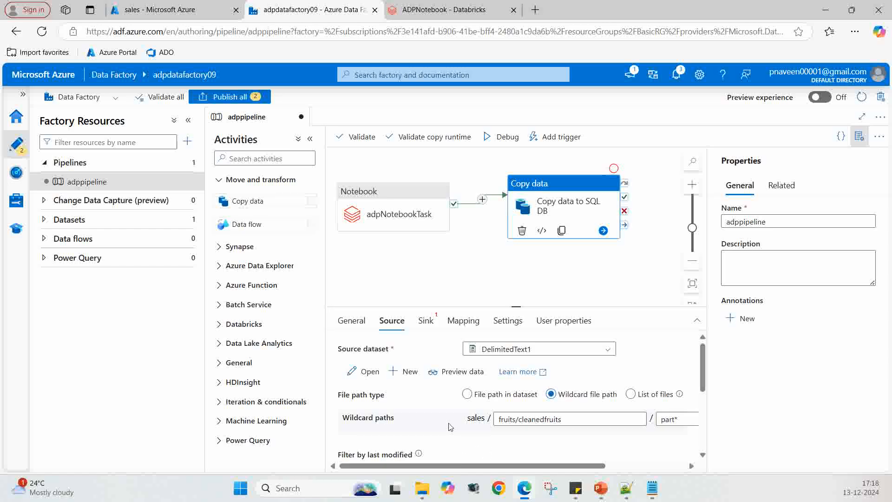
left_click(457, 374)
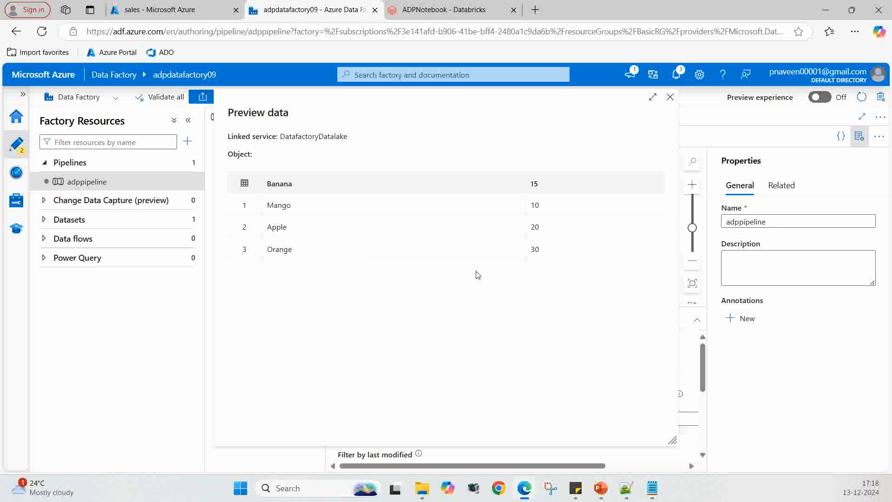
left_click(671, 98)
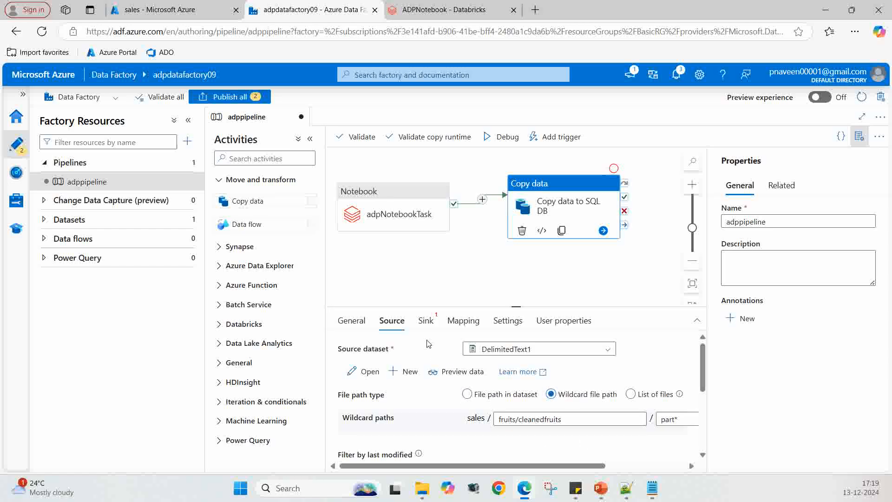
Start a new sink dataset for the copy activity, using Azure SQL Database as the data store
left_click(426, 323)
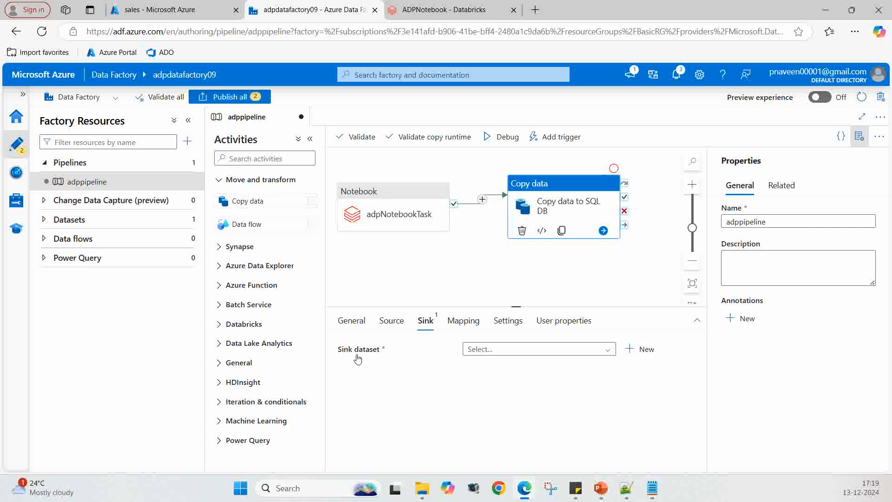
left_click(637, 350)
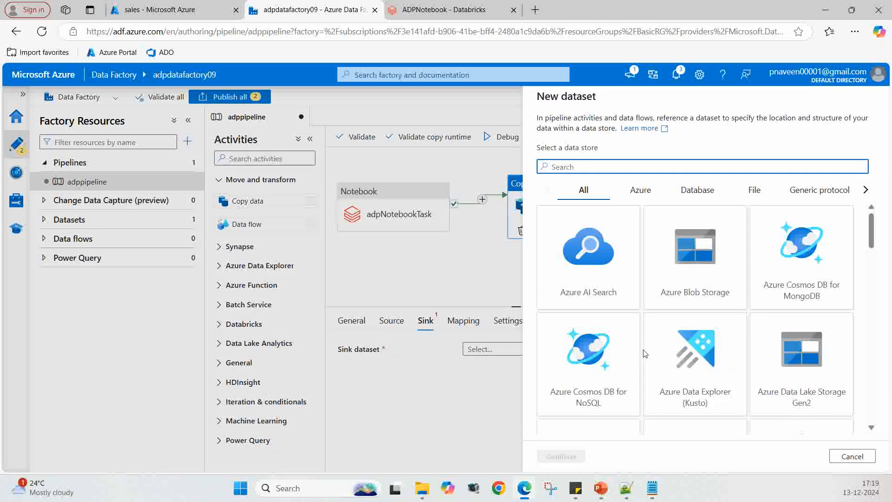
left_click(620, 166)
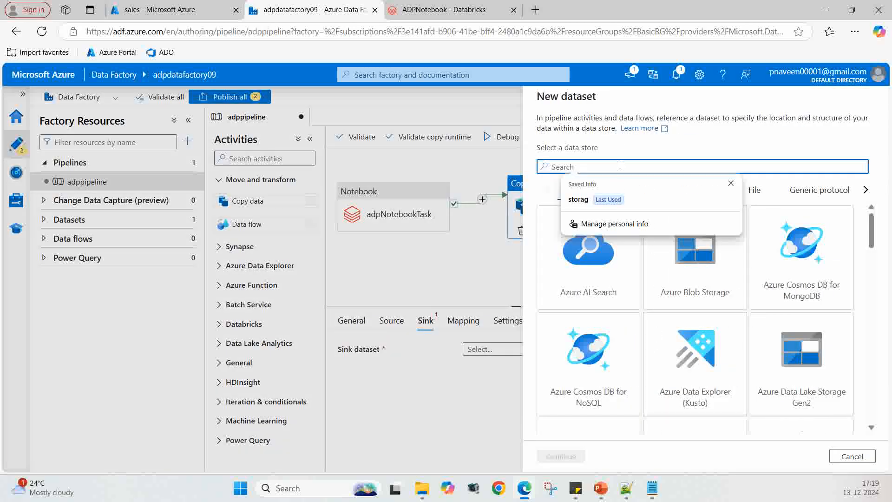
type("sql")
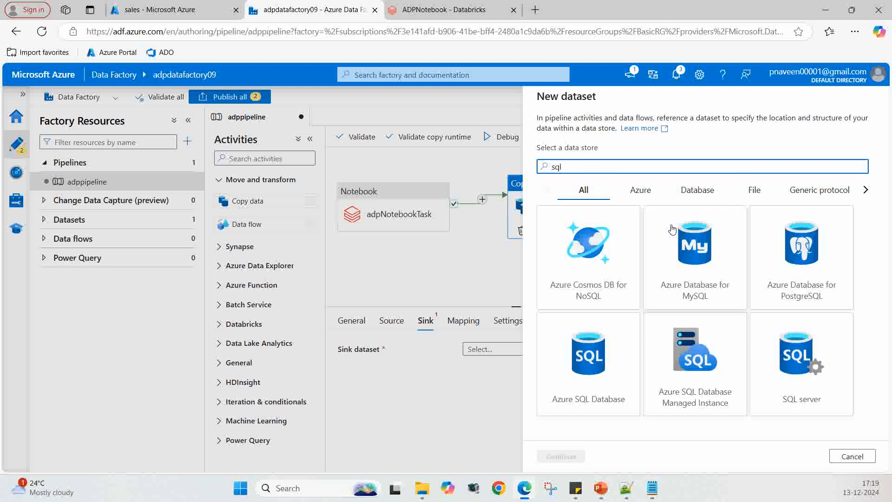
left_click(584, 364)
left_click(554, 457)
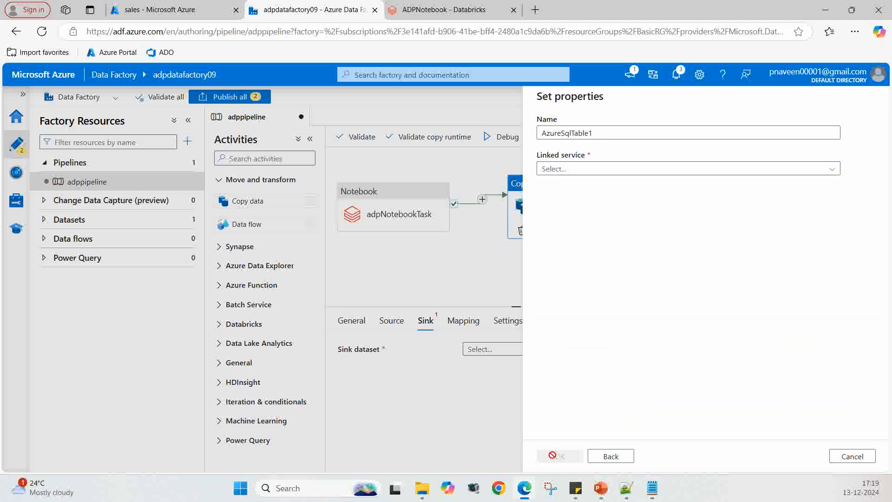
Create the sink dataset with the DatafactorySQLdb linked service and the dbo.FruitsSalesData table
left_click(835, 171)
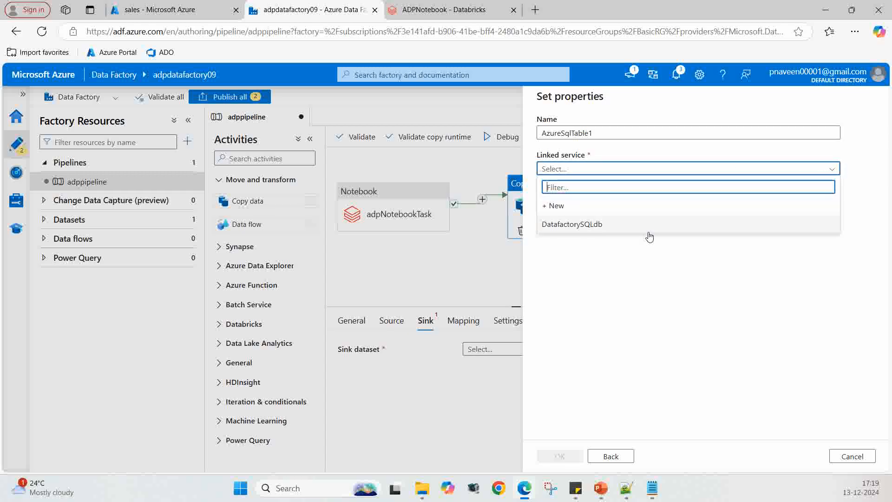
left_click(599, 226)
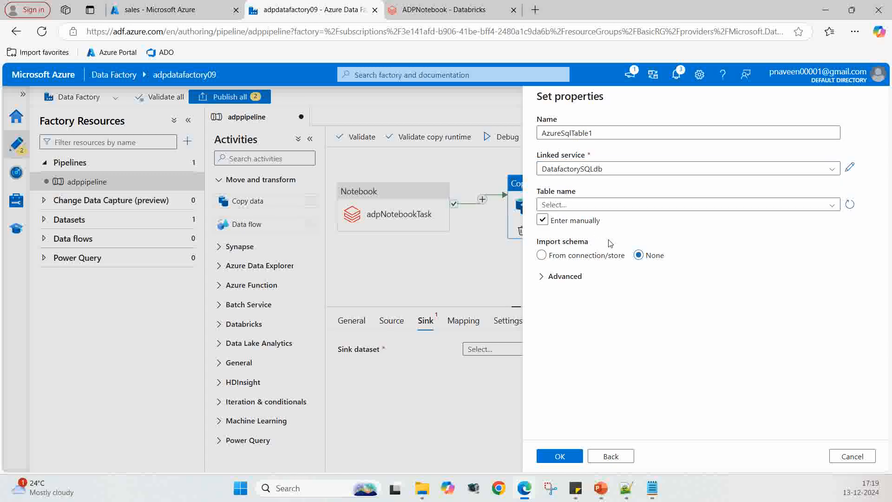
left_click(833, 208)
left_click(850, 205)
left_click(832, 204)
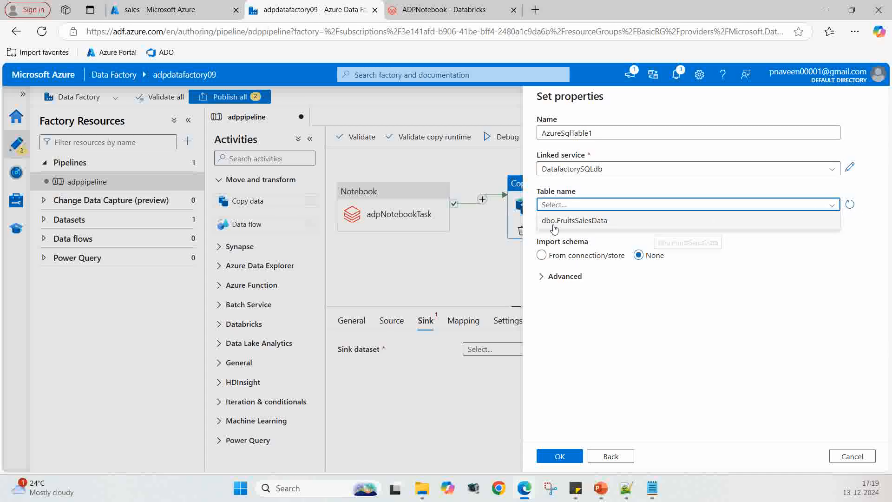
left_click(602, 222)
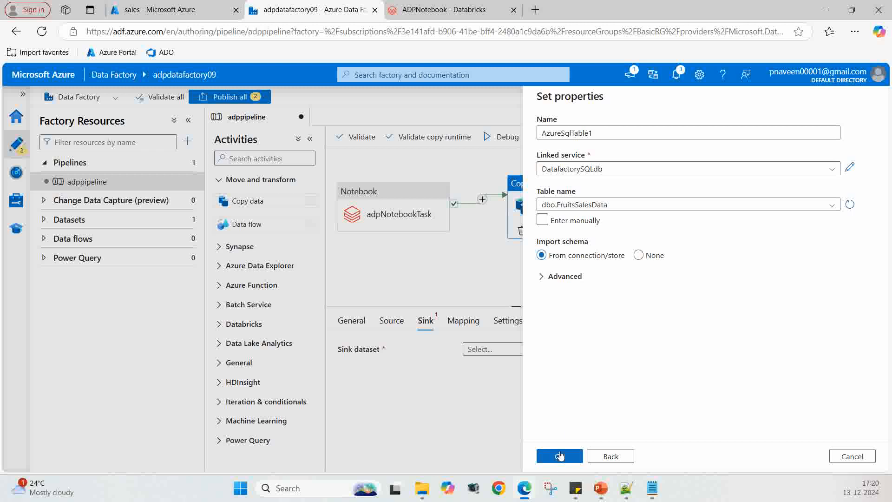
left_click(558, 457)
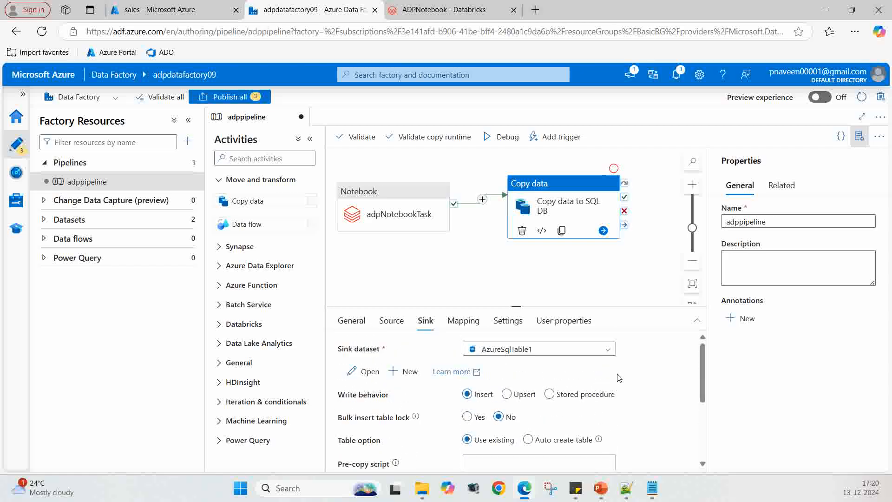
Review the sink options and import the schemas into the copy activity's column mapping
scroll(620, 377, "down", 3)
scroll(557, 372, "up", 3)
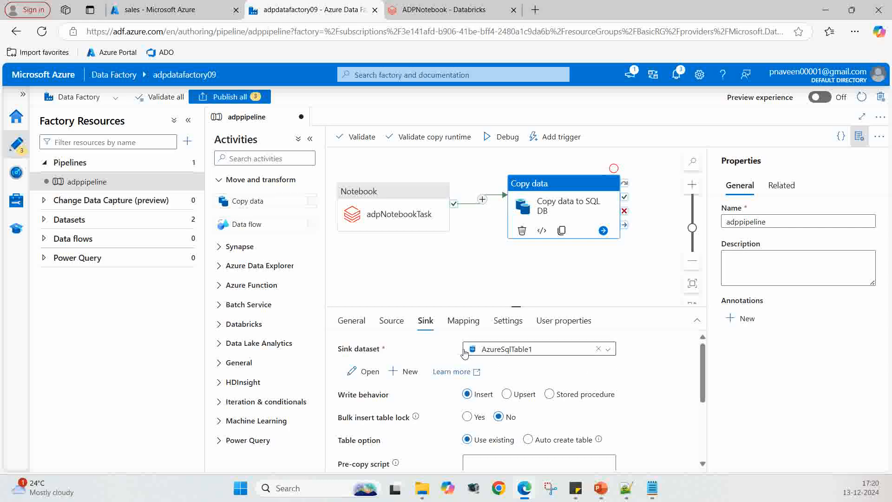
left_click(464, 323)
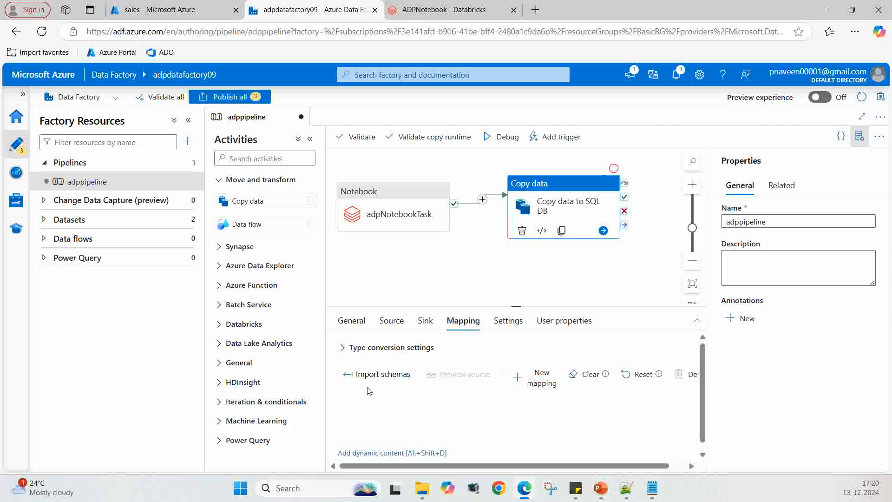
left_click(374, 376)
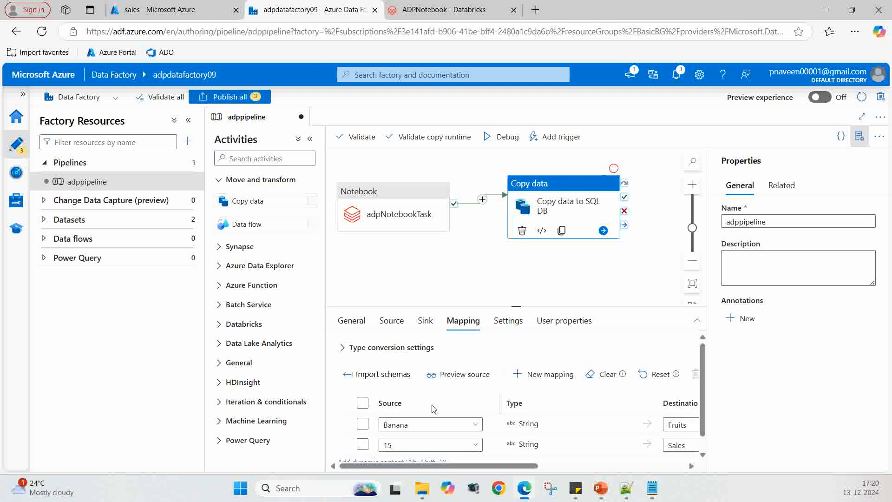
scroll(434, 409, "down", 1)
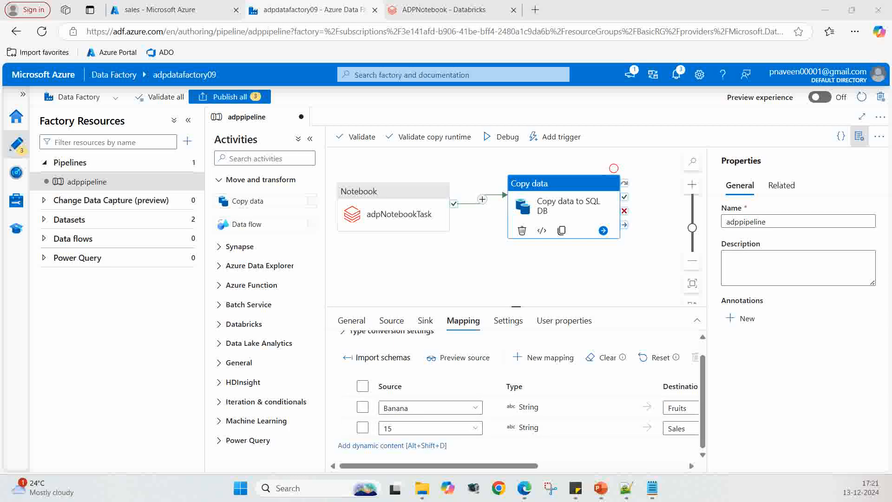
scroll(516, 390, "up", 1)
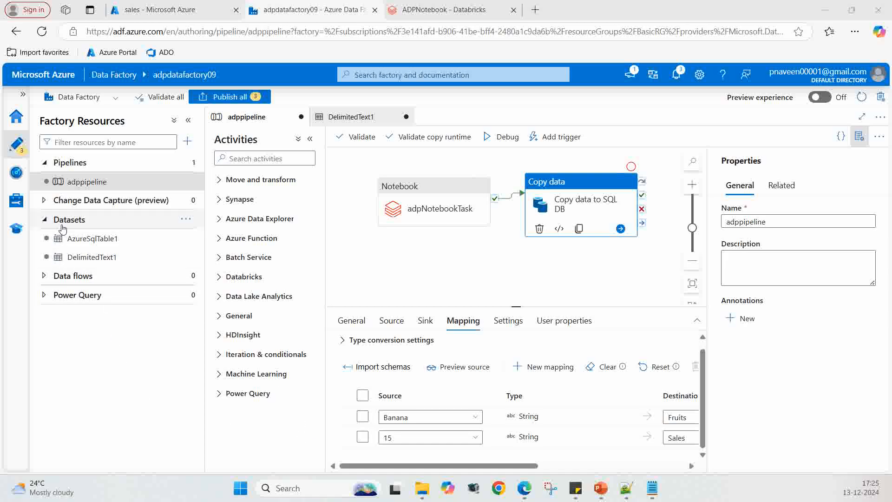
Turn off First row as header in the DelimitedText1 dataset, keeping its unsaved changes
left_click(86, 258)
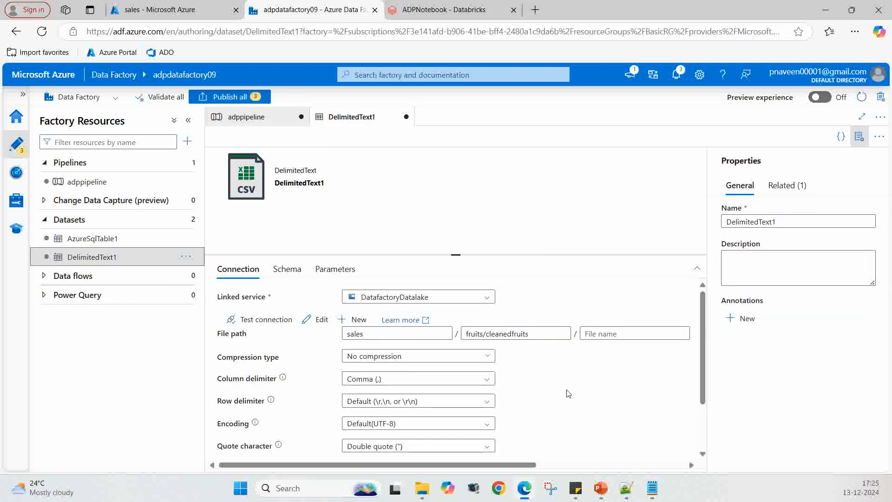
scroll(568, 393, "down", 2)
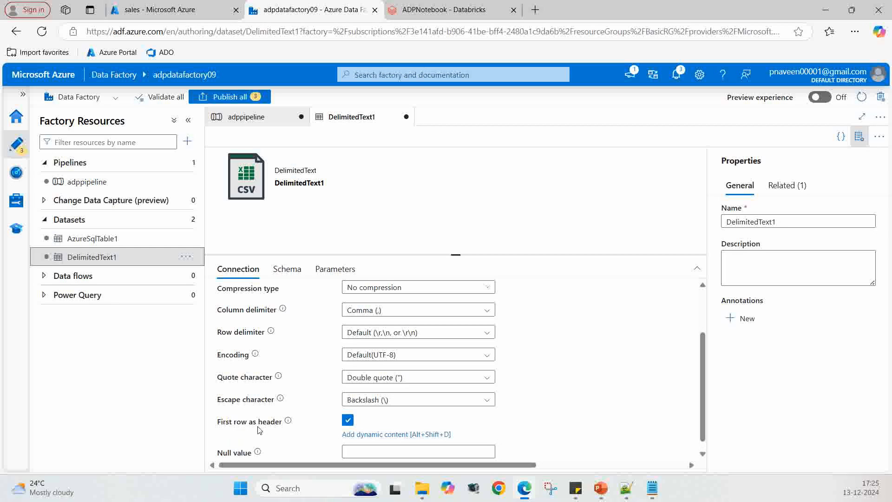
left_click(347, 421)
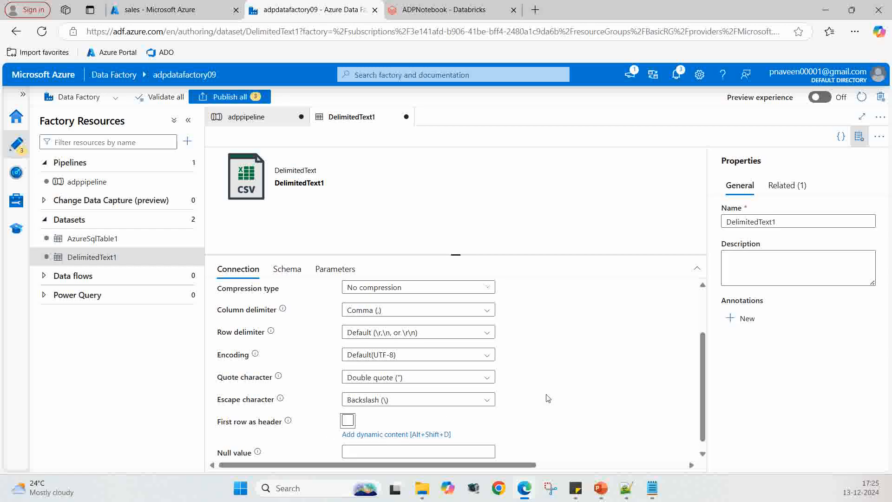
scroll(573, 389, "up", 3)
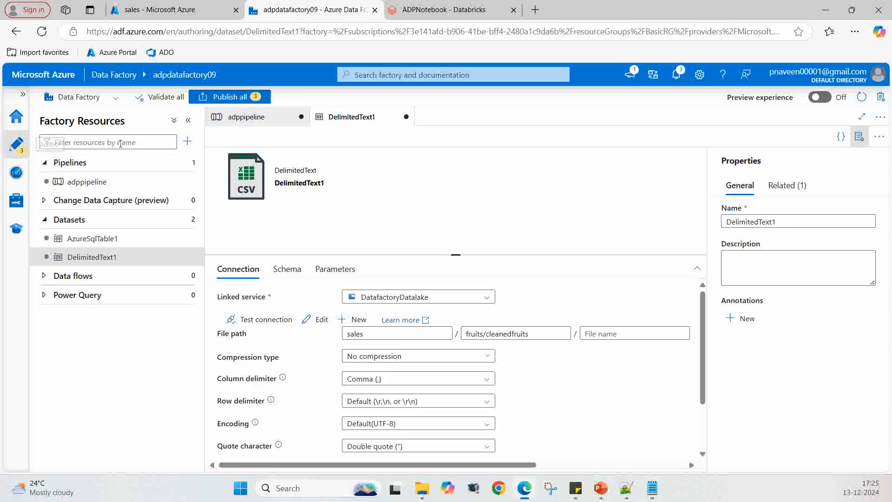
left_click(407, 117)
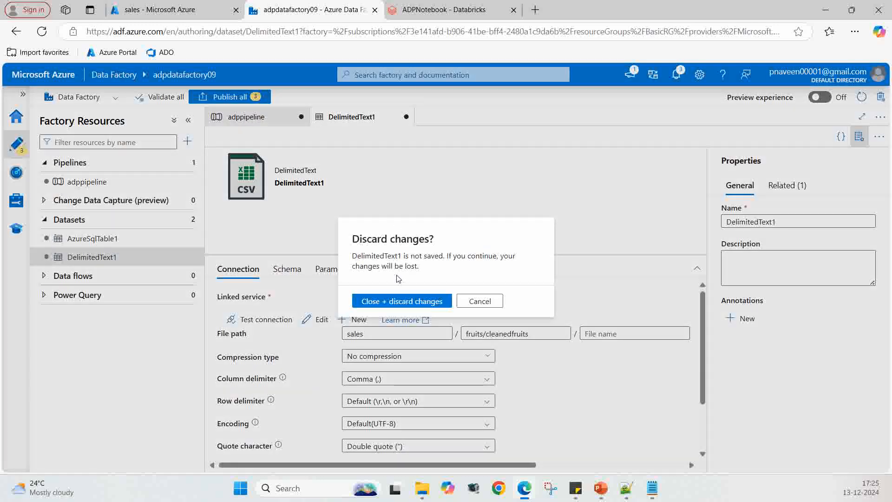
left_click(479, 302)
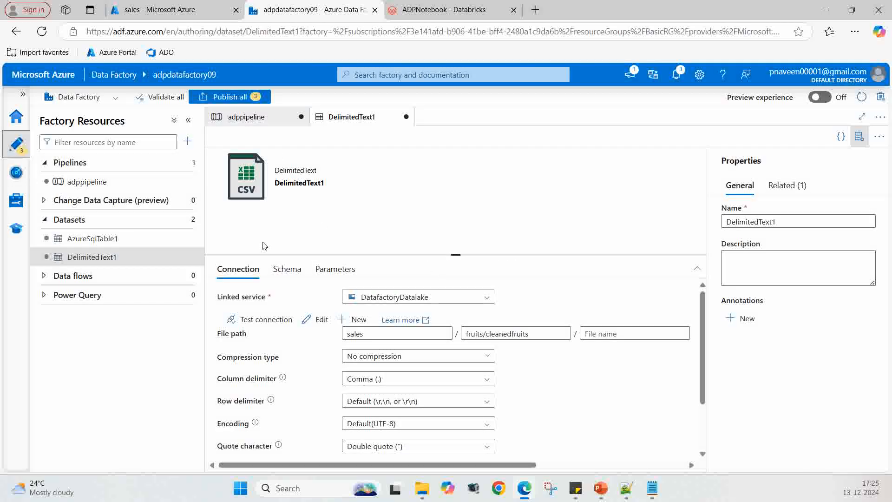
Return to adppipeline and preview the source data of the Copy data to SQL DB activity
left_click(247, 118)
left_click(580, 205)
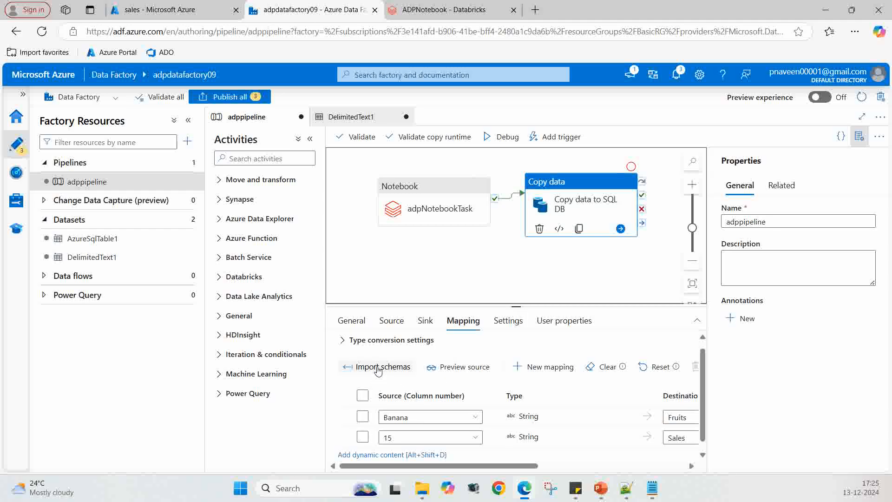
left_click(425, 320)
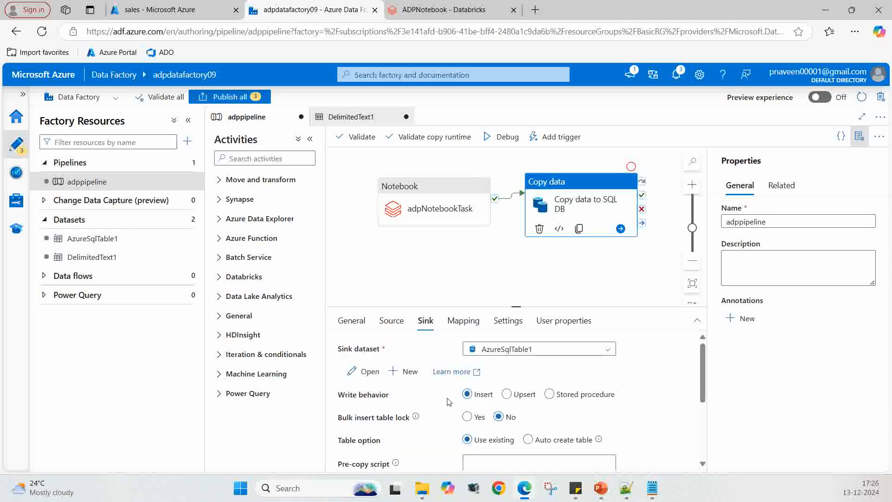
left_click(391, 321)
left_click(452, 372)
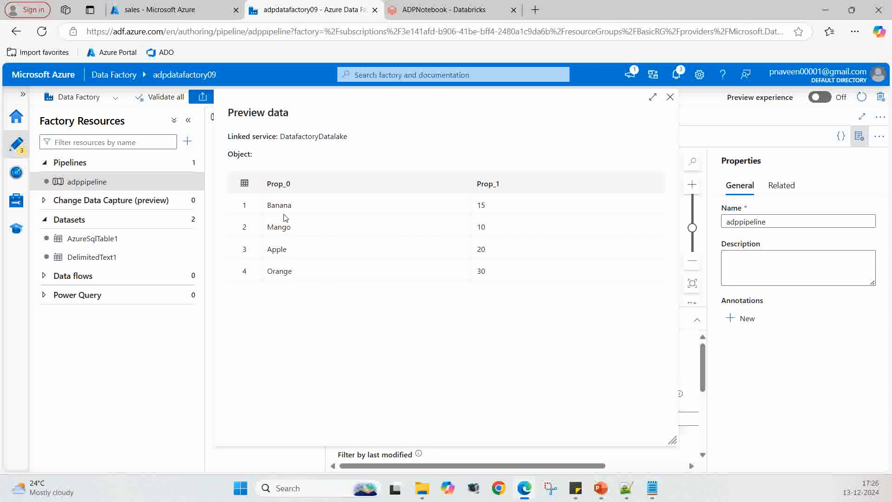
left_click(670, 97)
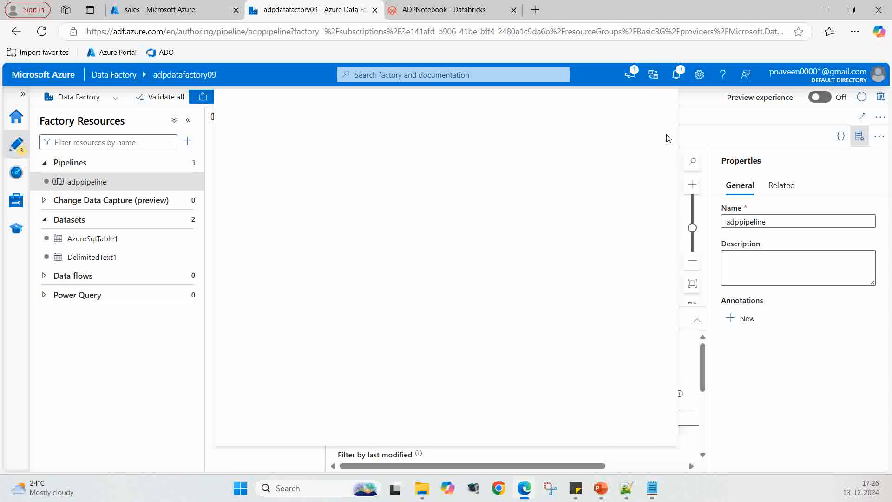
Import the schemas again in the copy activity's mapping and review the activity's settings
left_click(461, 324)
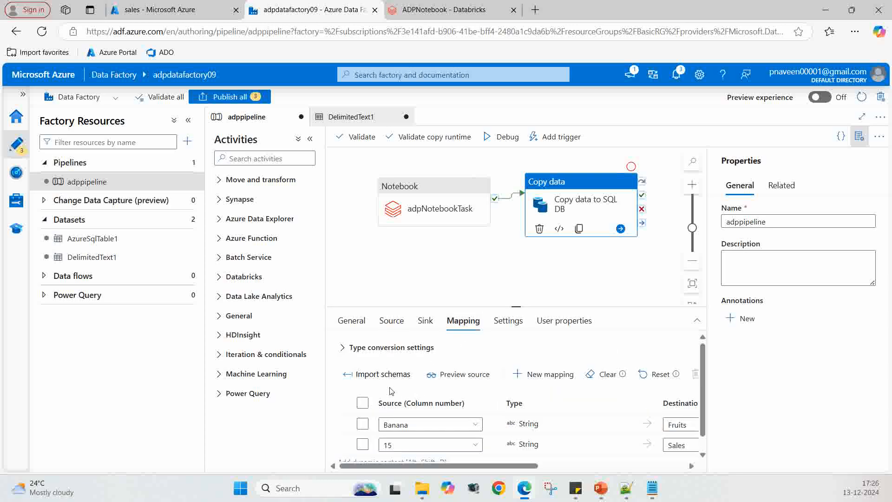
left_click(367, 375)
scroll(480, 383, "down", 1)
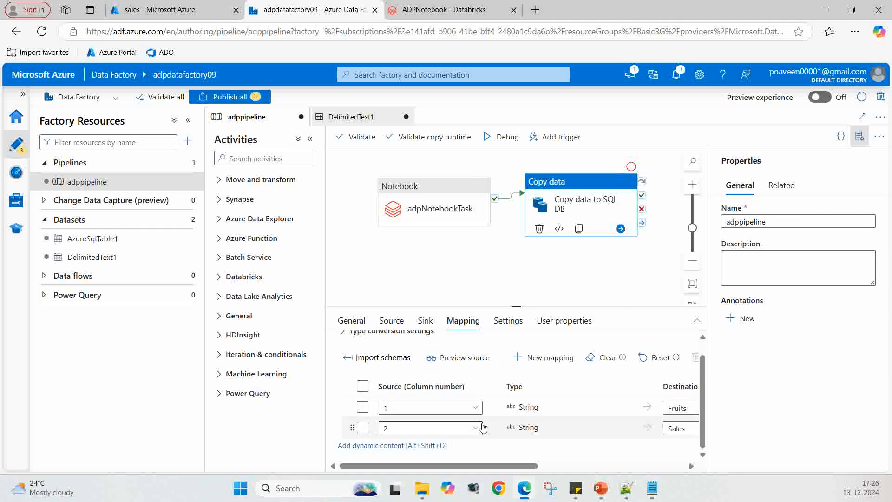
scroll(509, 331, "up", 1)
left_click(511, 324)
scroll(554, 389, "down", 2)
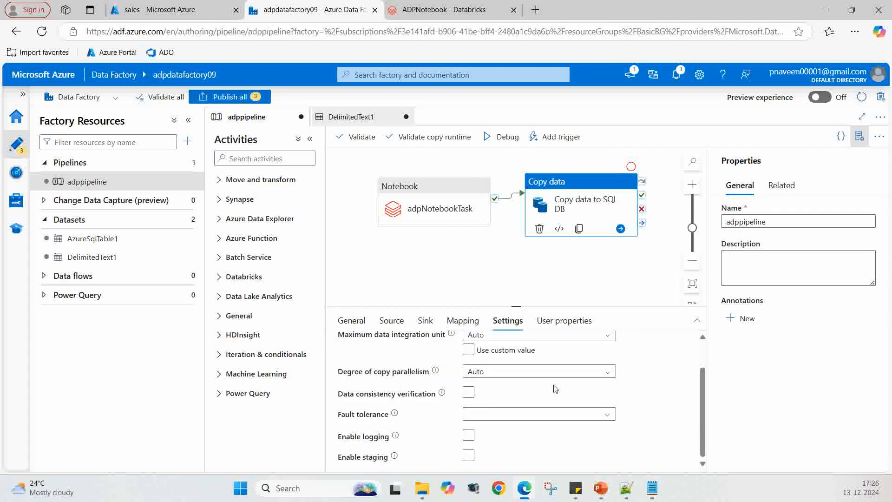
scroll(555, 389, "up", 2)
scroll(534, 386, "down", 2)
scroll(516, 381, "up", 2)
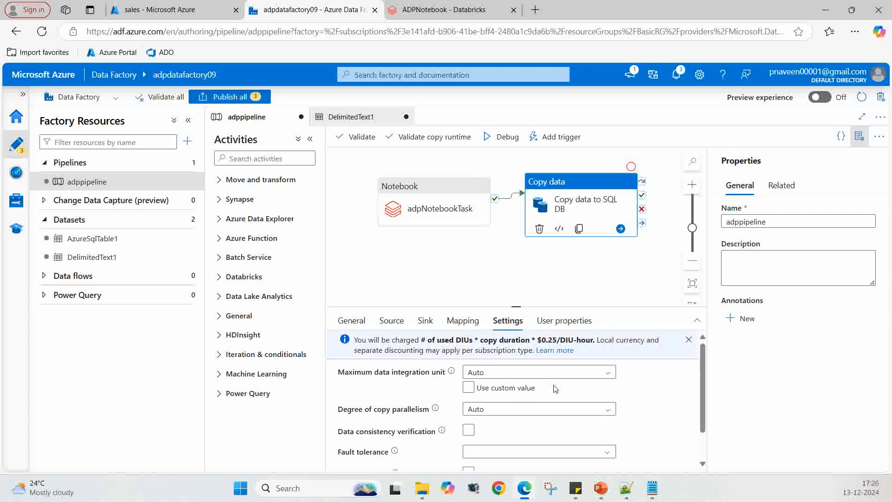
left_click(462, 323)
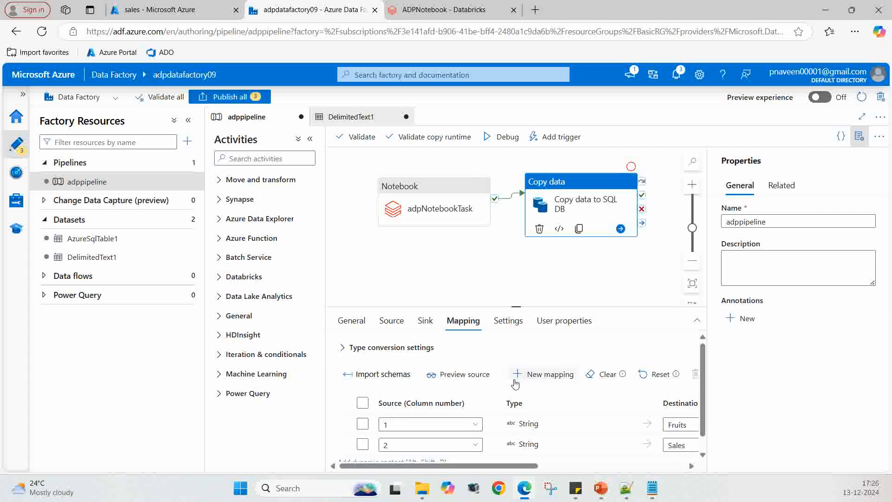
Publish adppipeline with its DelimitedText1 and AzureSqlTable1 datasets, and run the pipeline in debug mode
left_click_drag(435, 195, 421, 192)
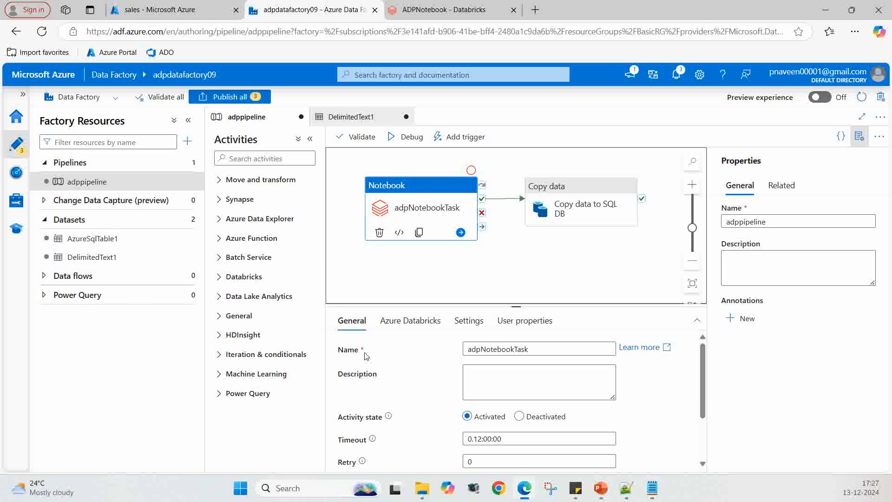
left_click(224, 97)
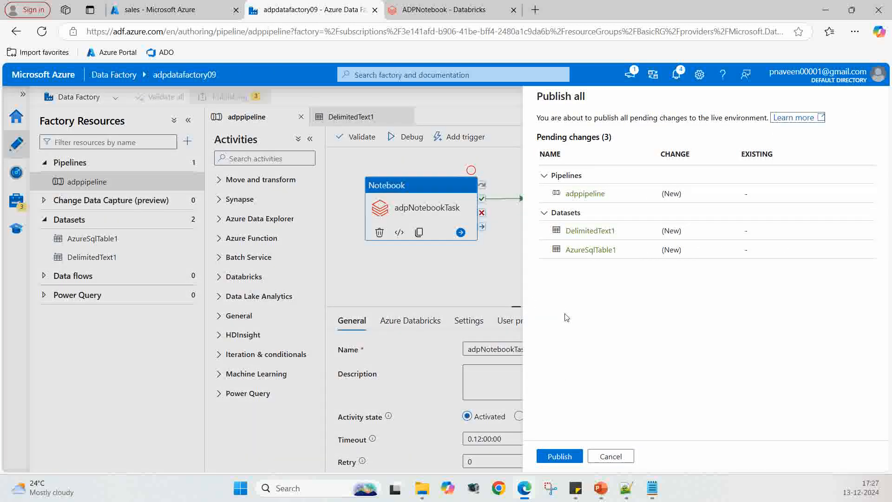
left_click(554, 455)
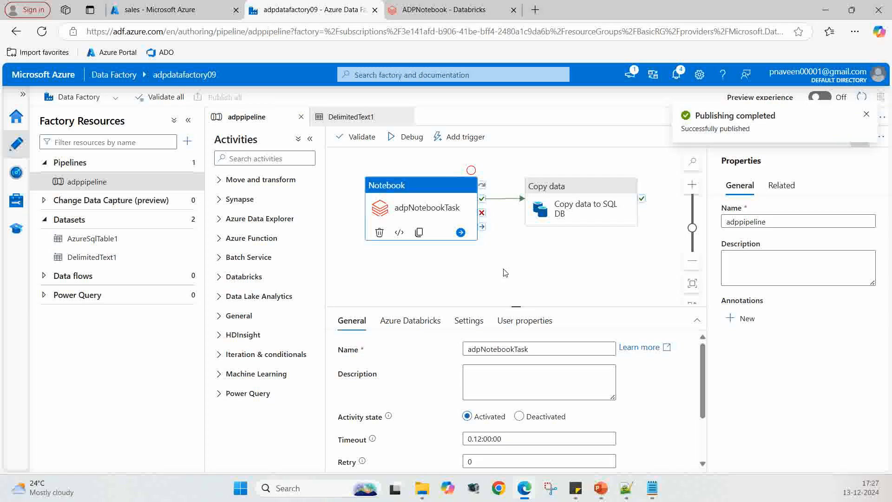
left_click(400, 138)
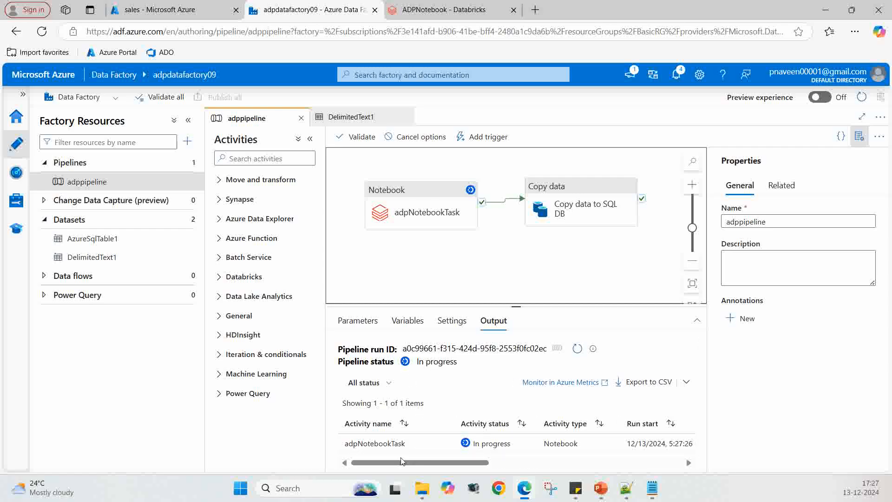
mouse_move(428, 451)
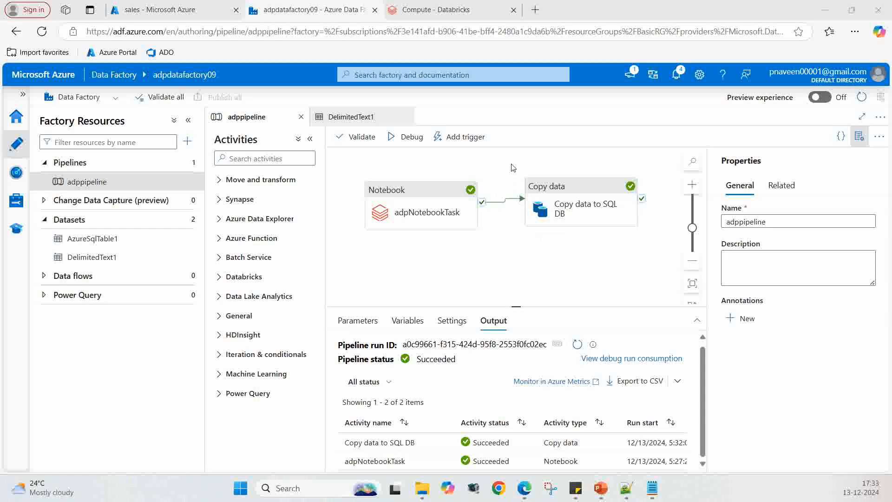
Open the adpsqldb database's query editor from the Azure portal home in a second tab, and log in with the SQL server password
left_click(195, 12)
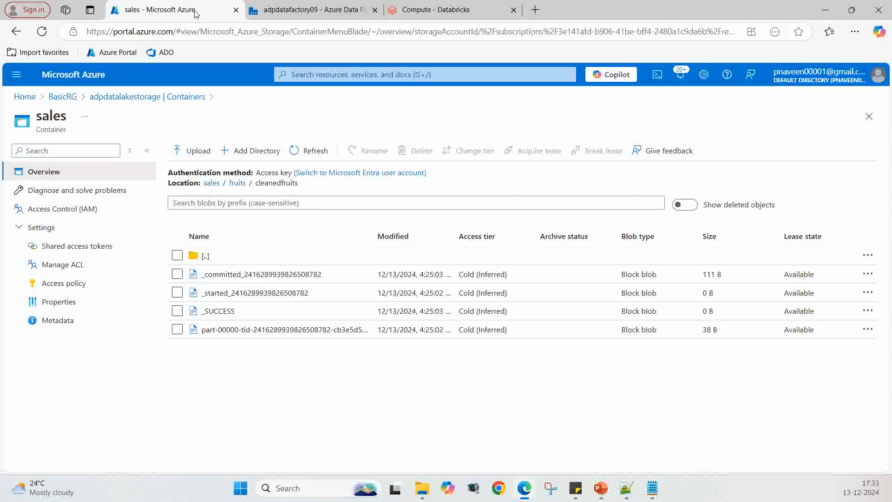
right_click(26, 98)
left_click(47, 108)
left_click(282, 16)
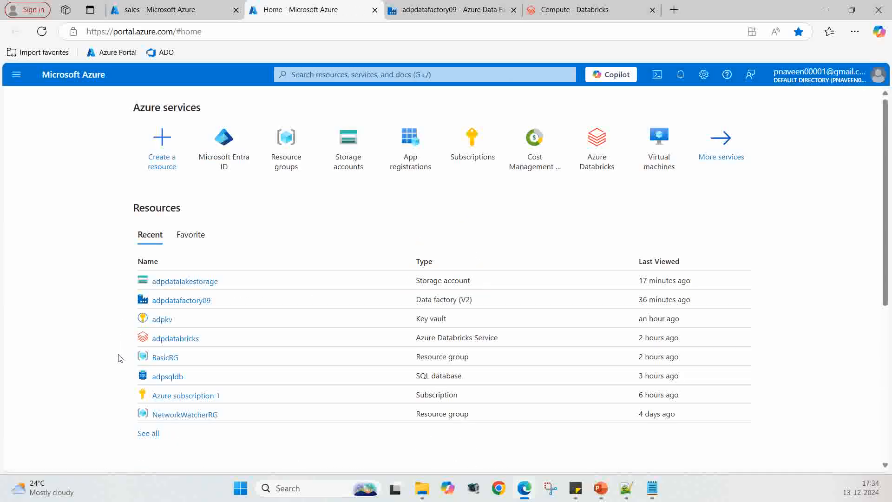
left_click(170, 376)
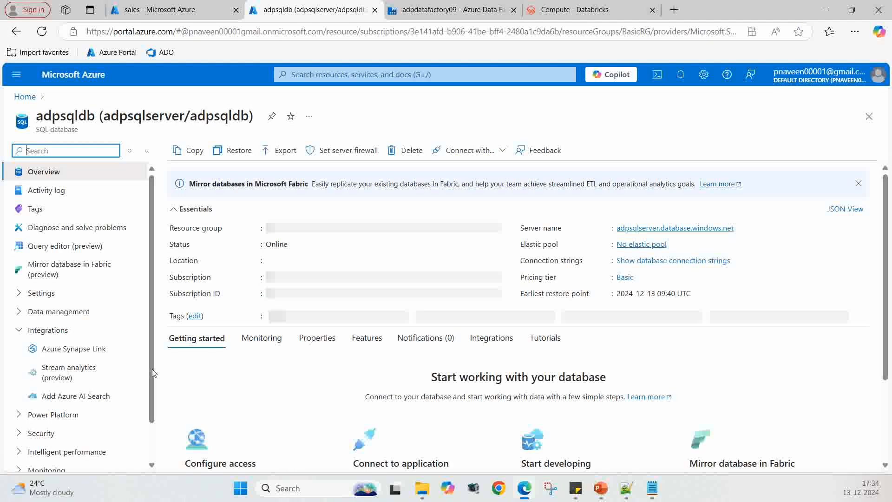
left_click(47, 247)
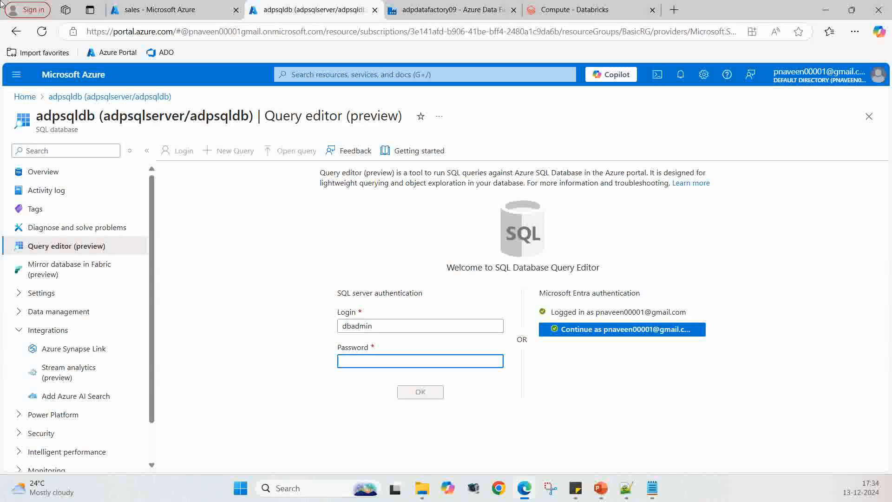
type("p")
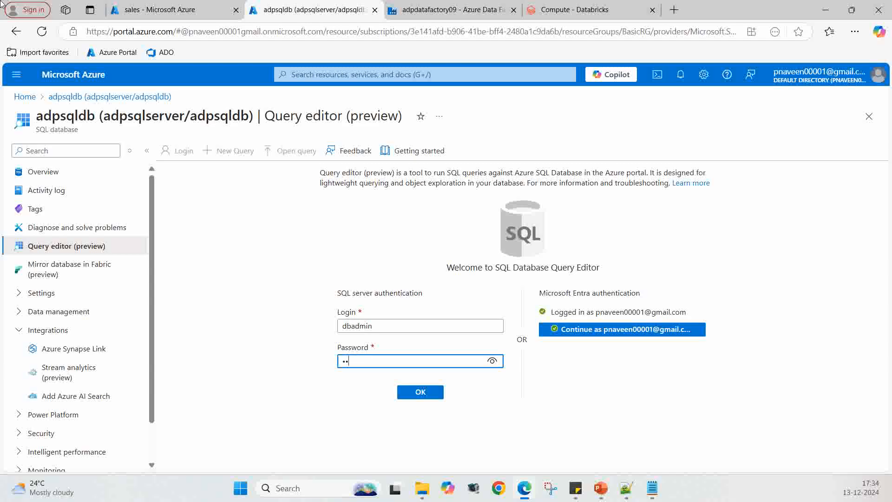
key("Return")
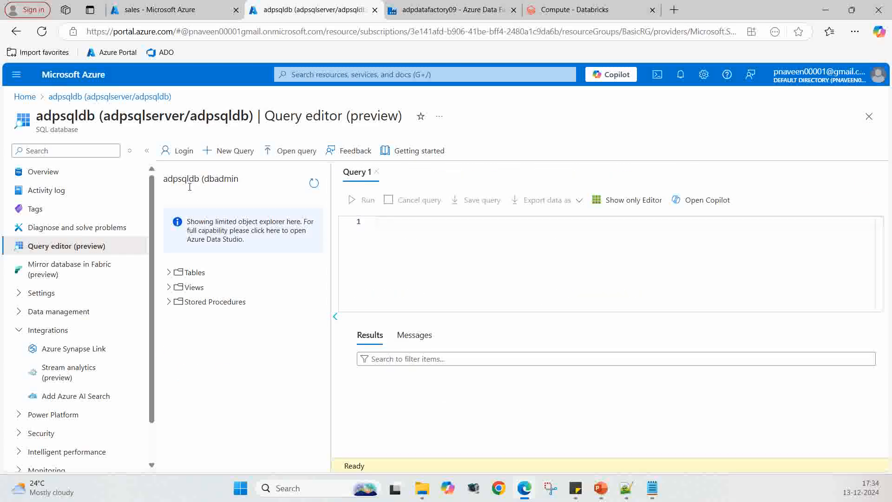
Query the top 1000 rows of the dbo.FruitsSalesData table and review the returned rows
left_click(170, 273)
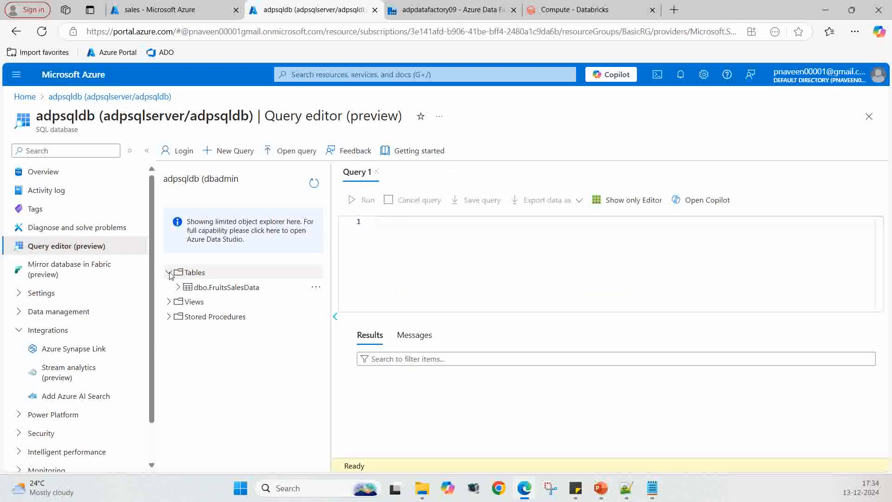
right_click(224, 289)
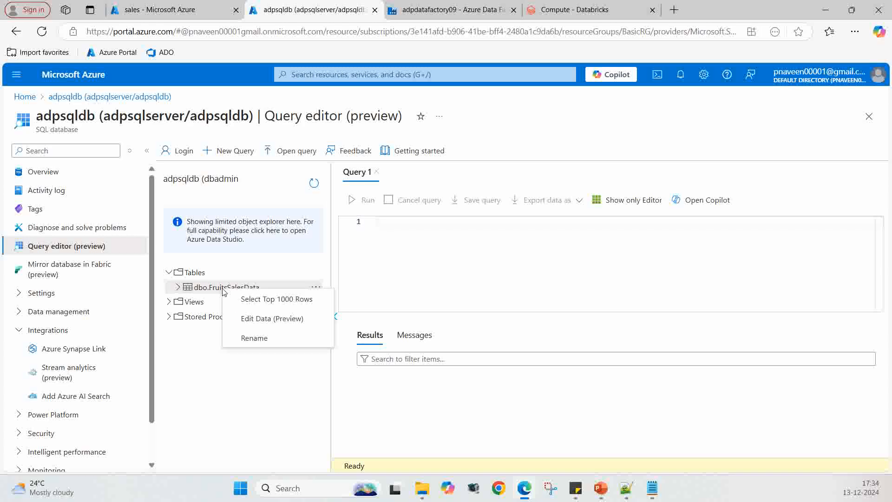
left_click(262, 299)
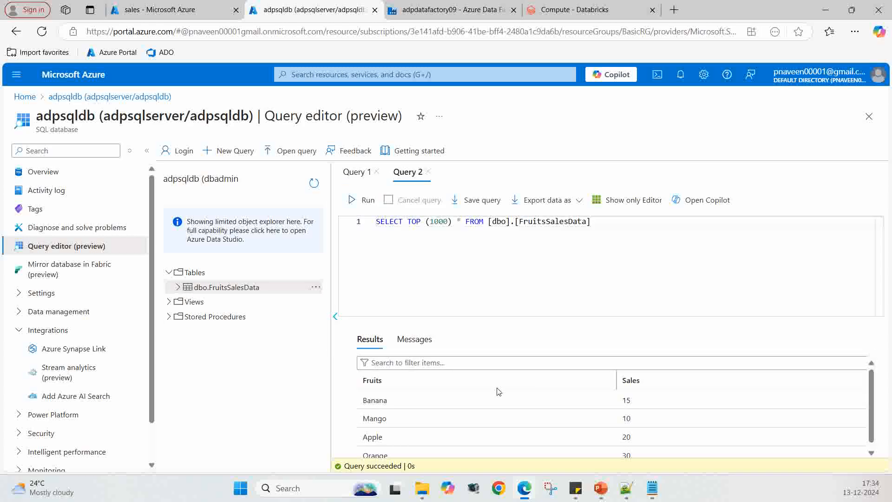
scroll(498, 391, "down", 1)
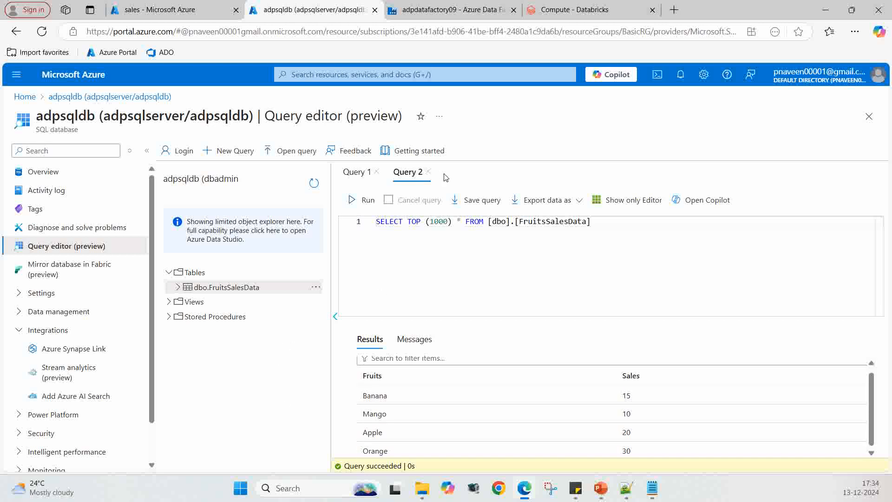
Open fruits.csv for editing from the fruits folder of the sales container in adpdatalakestorage
left_click(442, 16)
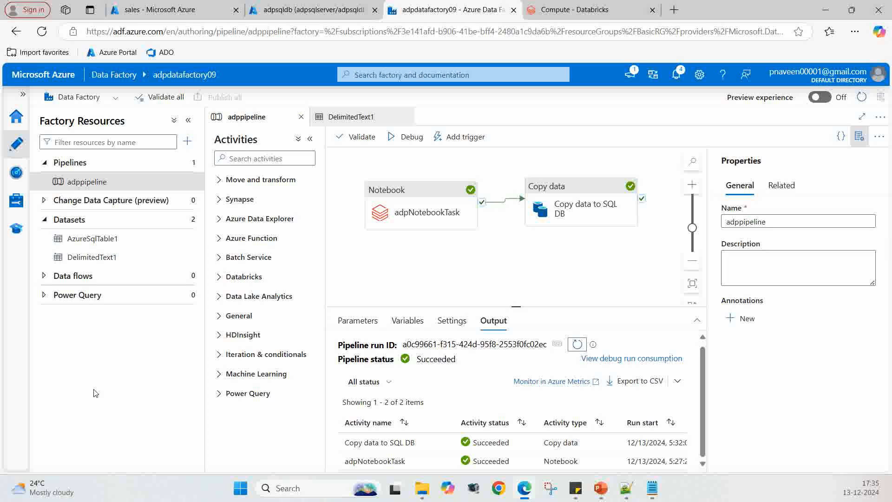
left_click(155, 10)
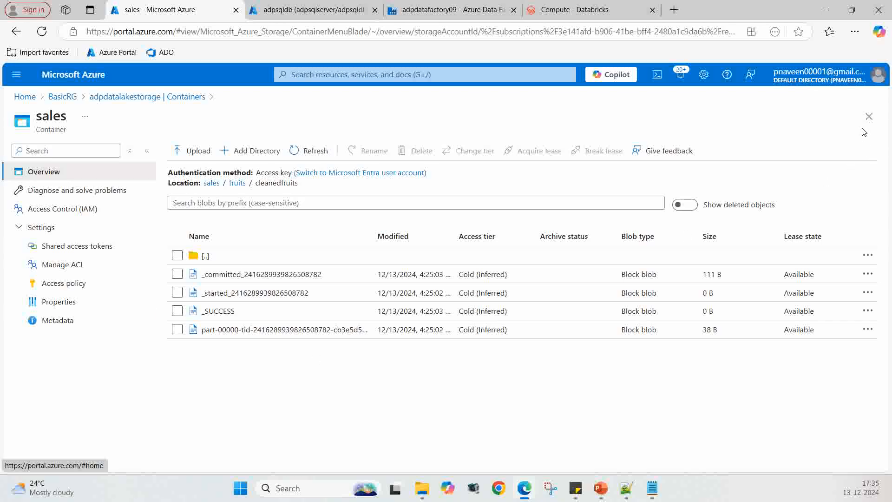
left_click(872, 119)
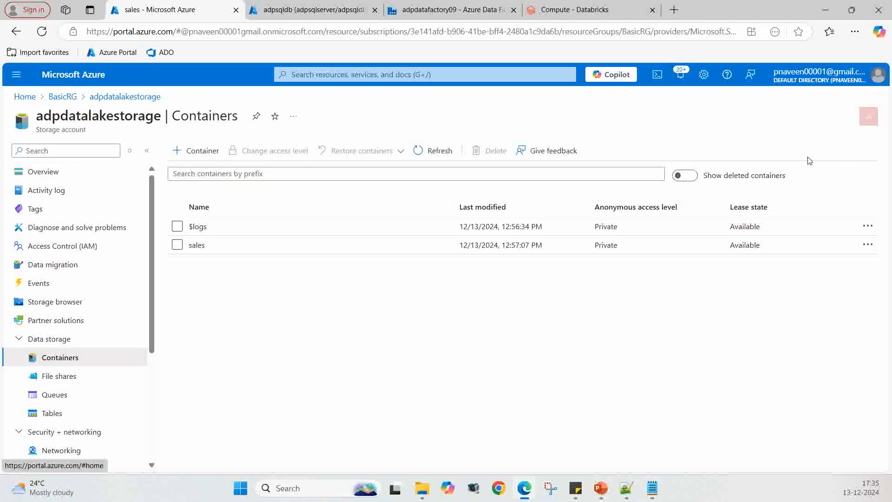
left_click(197, 246)
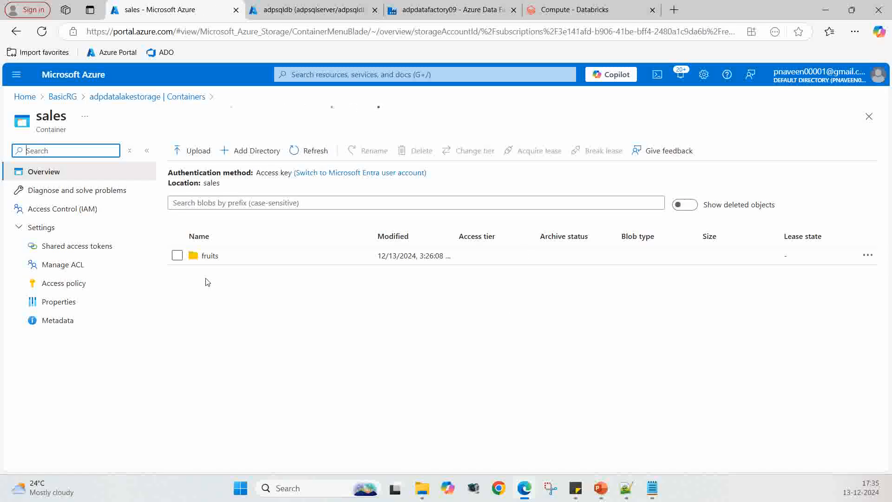
left_click(207, 257)
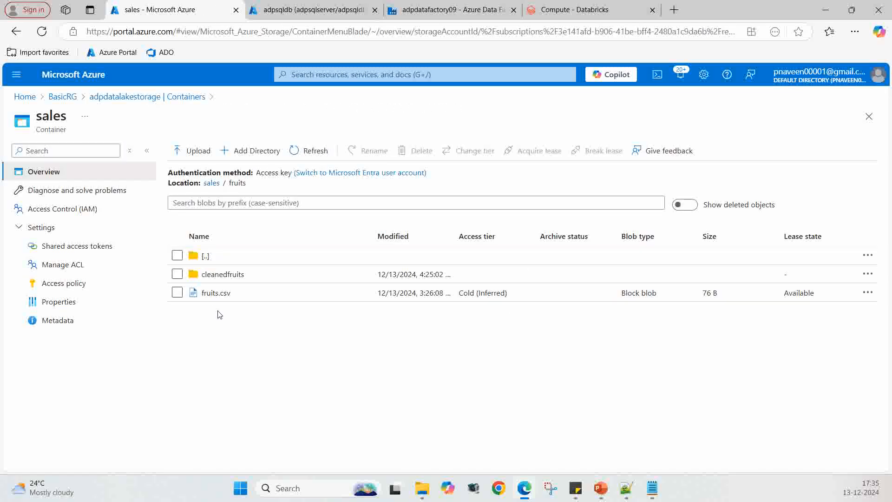
left_click(210, 294)
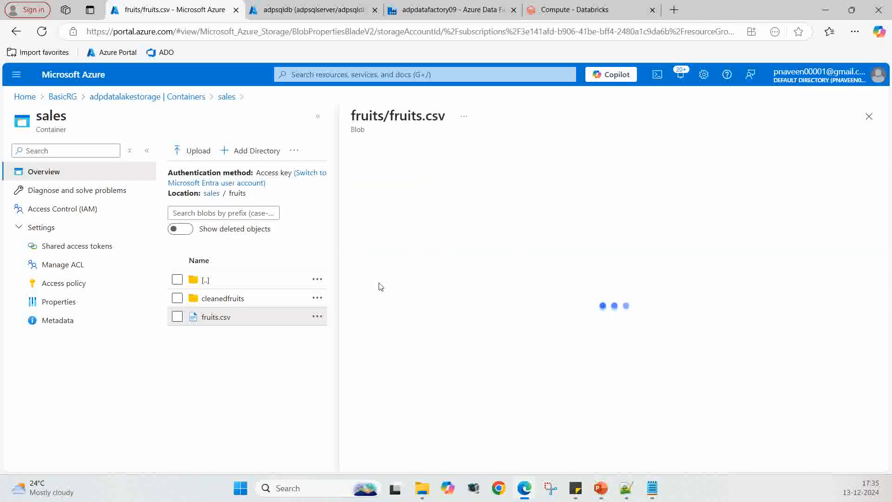
left_click(456, 182)
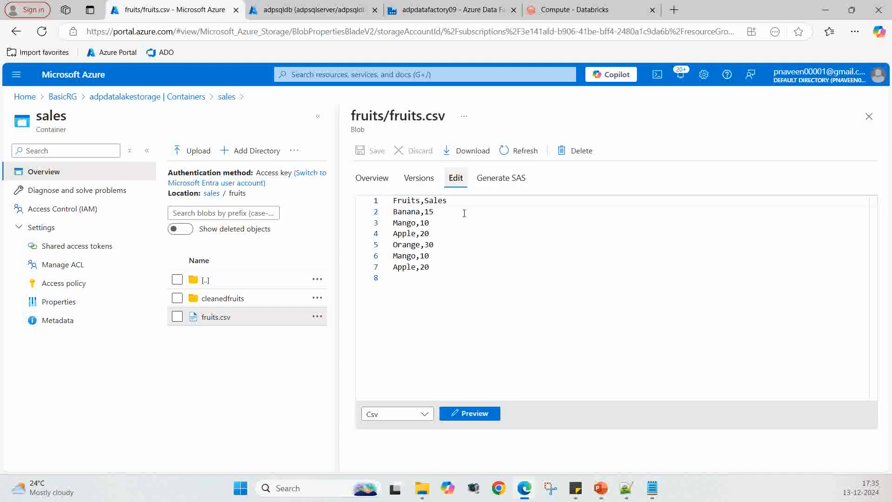
Add the row Grapes,45 directly below the header of fruits.csv, save the file and close it
left_click(451, 205)
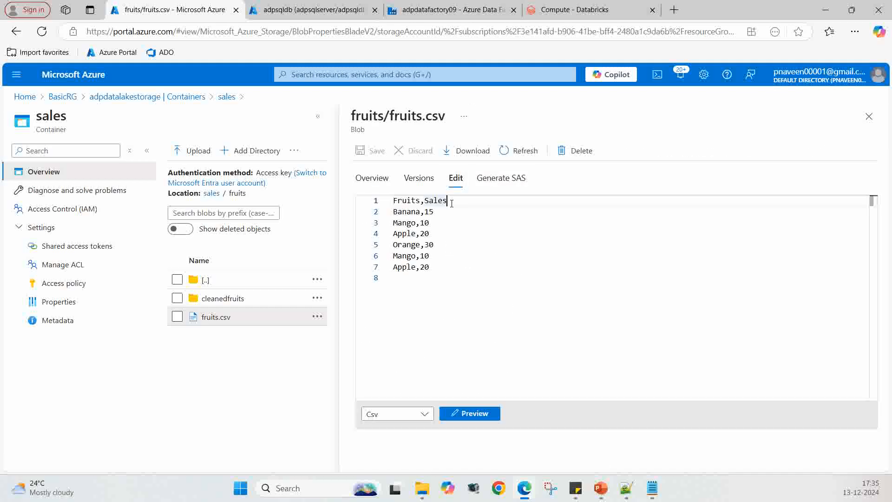
key("Return")
type("Grapes")
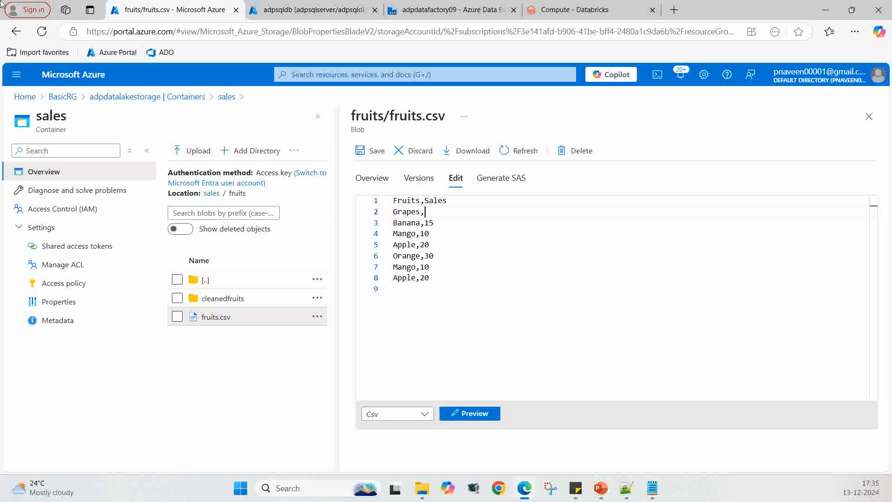
type(",45")
left_click(373, 151)
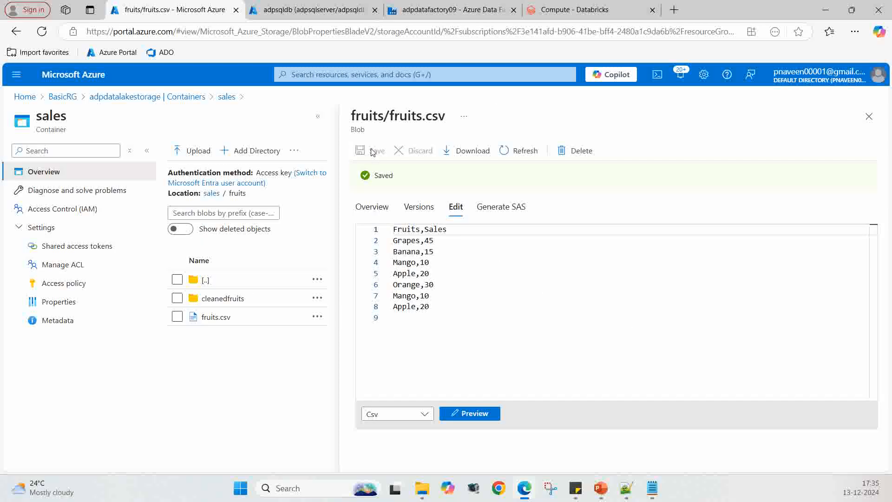
left_click(869, 116)
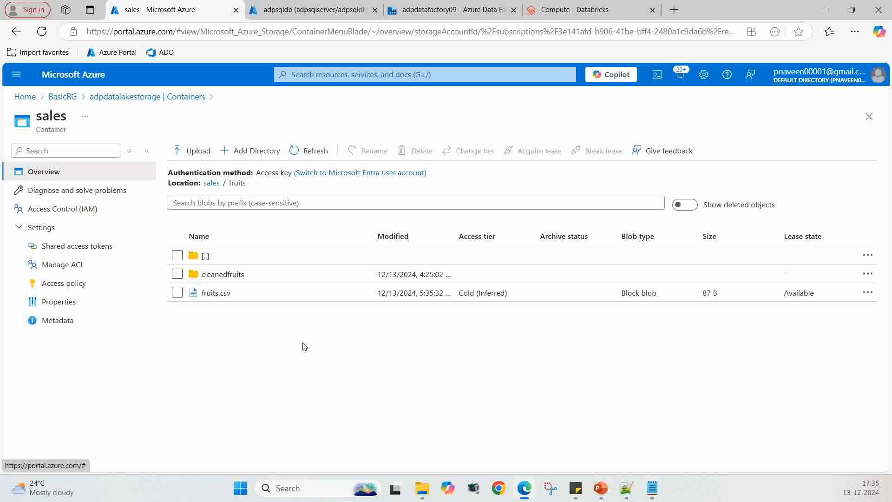
Run adppipeline in debug mode again from Data Factory and inspect the input of the adpNotebookTask activity
left_click(457, 11)
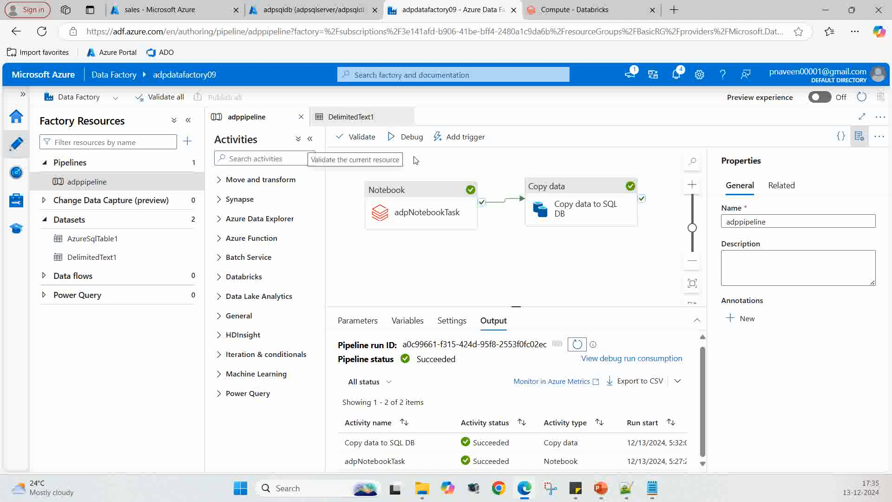
left_click(401, 139)
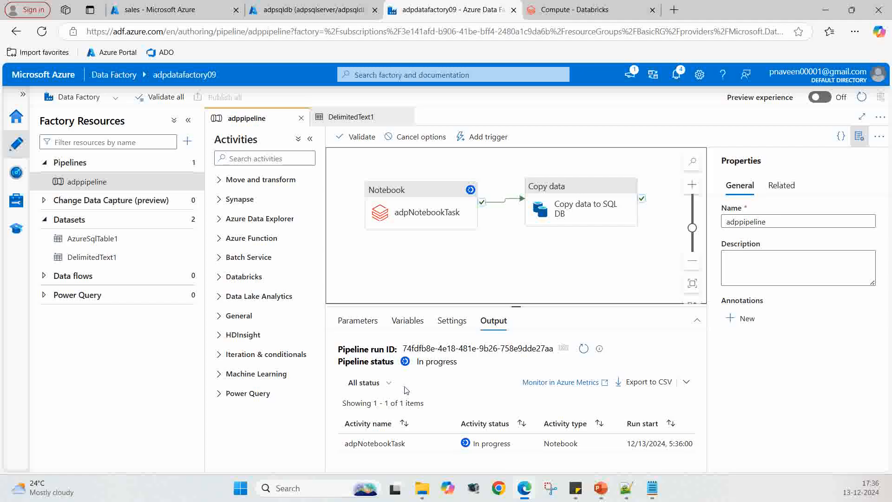
mouse_move(430, 447)
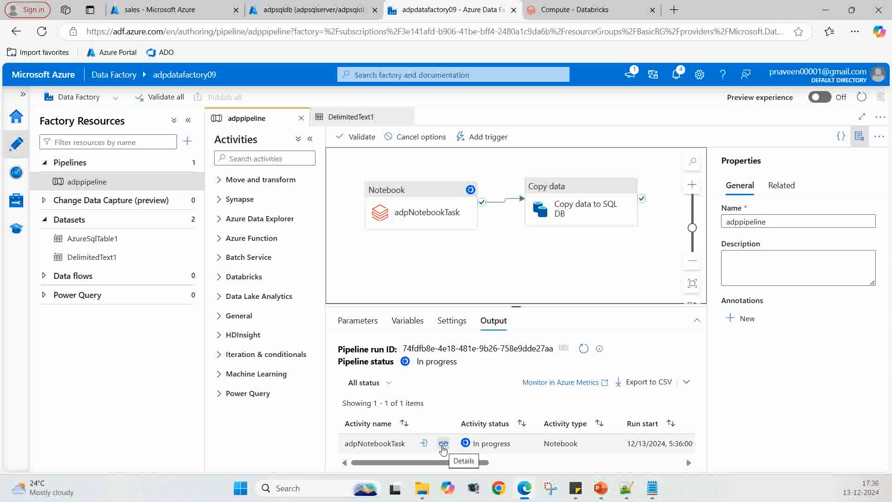
left_click(424, 444)
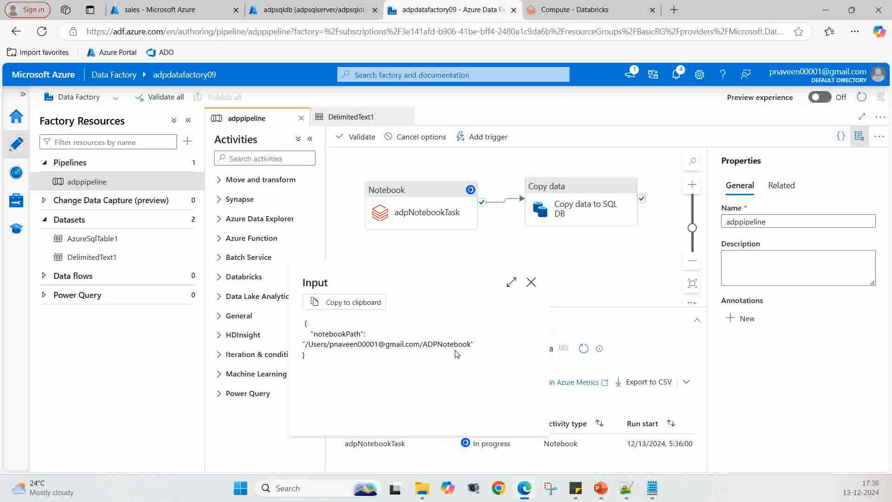
left_click(531, 282)
Check the adpNotebookTask run on its Databricks run page, then close the page and the activity details
mouse_move(439, 445)
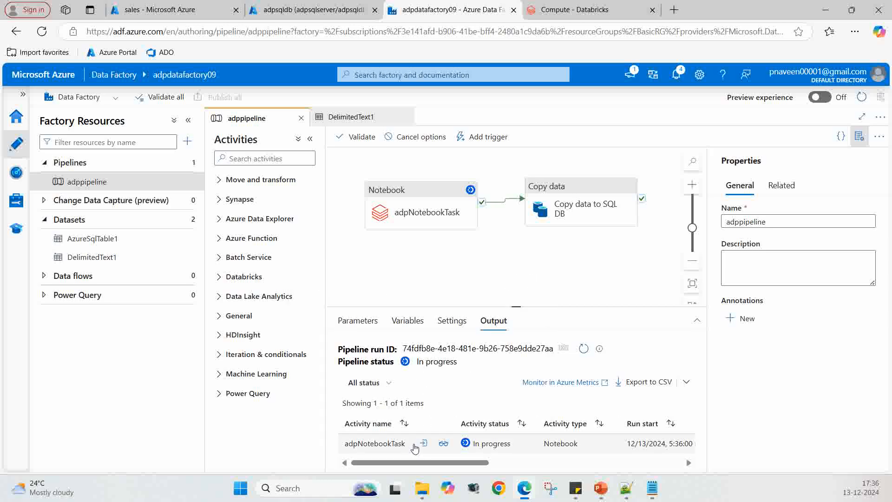
left_click(443, 445)
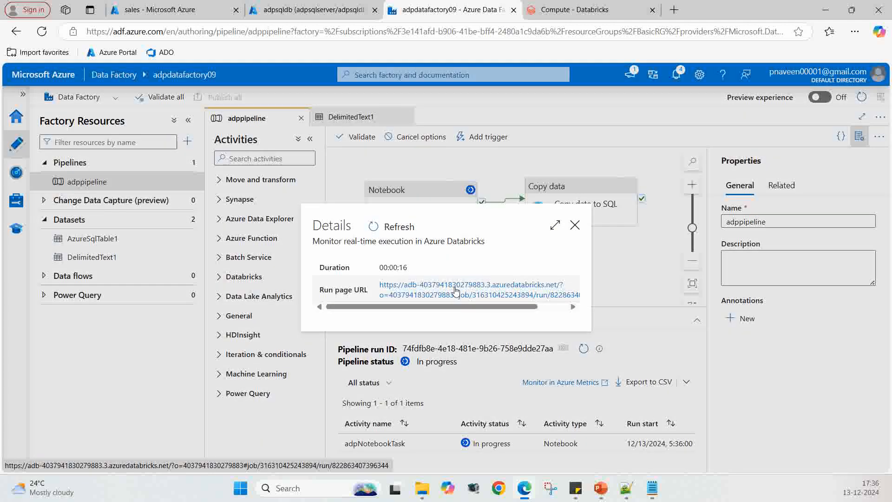
left_click(456, 291)
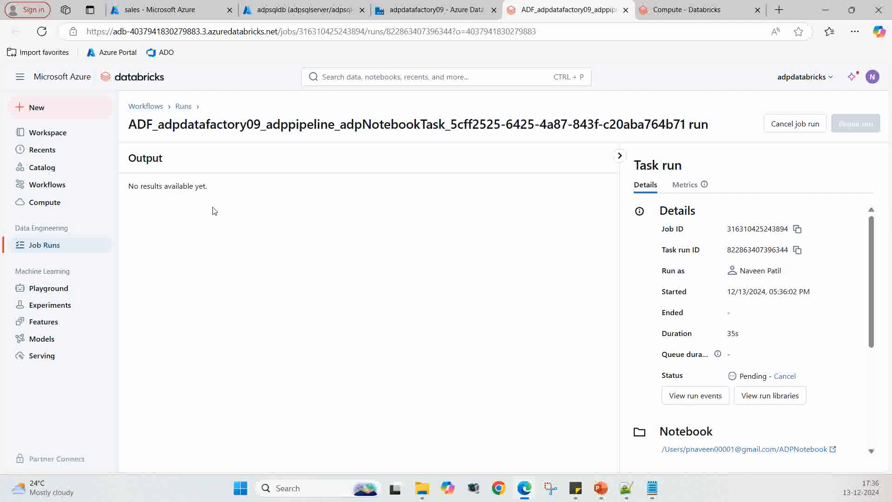
left_click(625, 10)
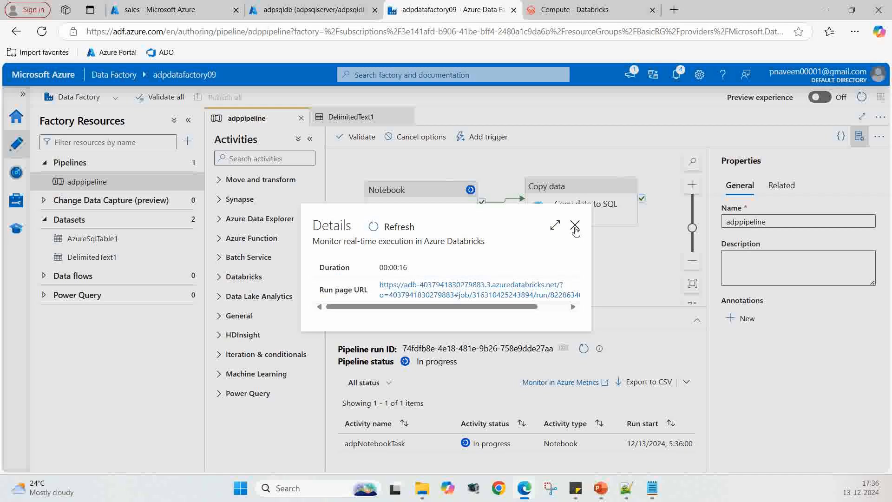
left_click(574, 225)
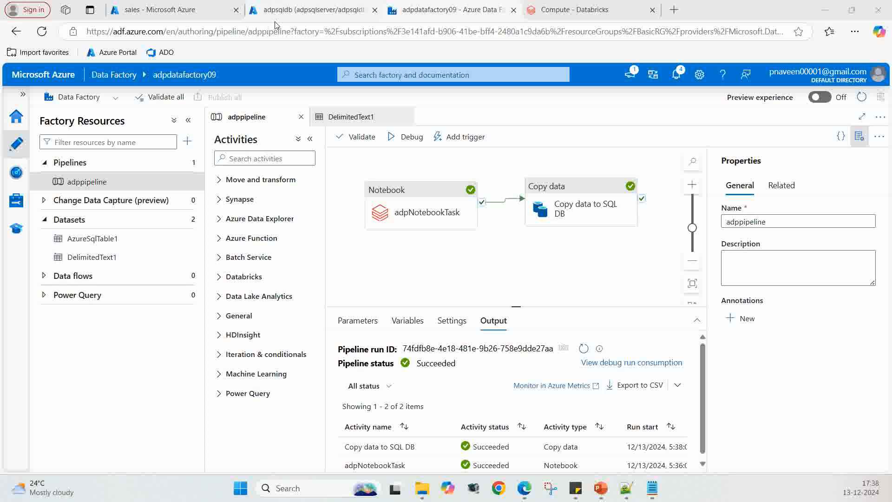
Rerun the dbo.FruitsSalesData query in the adpsqldb query editor and look through the rows for the Grapes entry
left_click(298, 10)
left_click(353, 200)
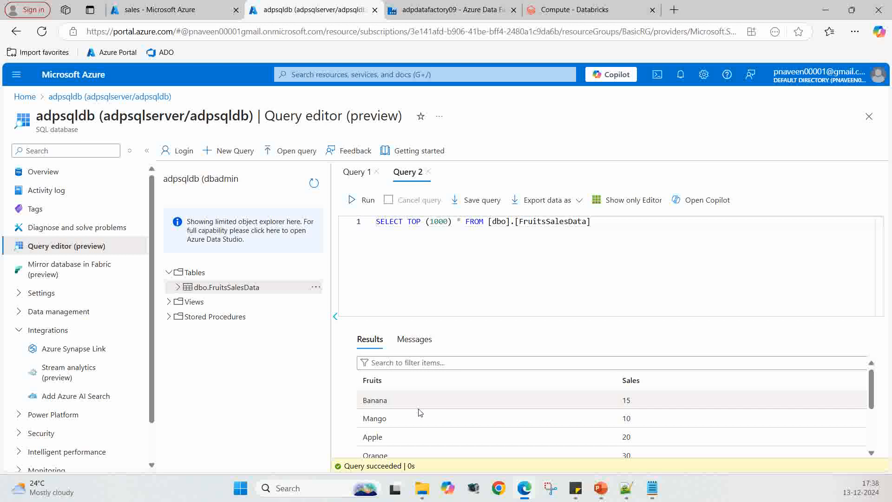
scroll(419, 412, "down", 5)
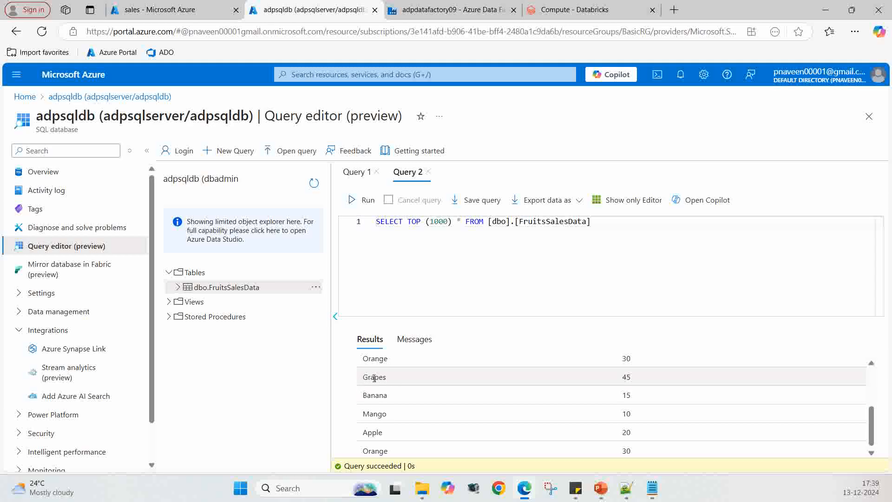
scroll(423, 385, "up", 3)
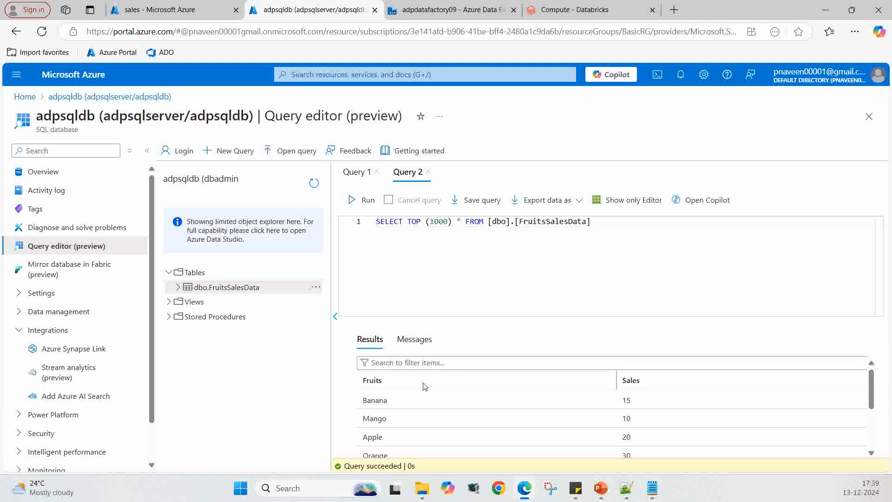
scroll(423, 385, "down", 3)
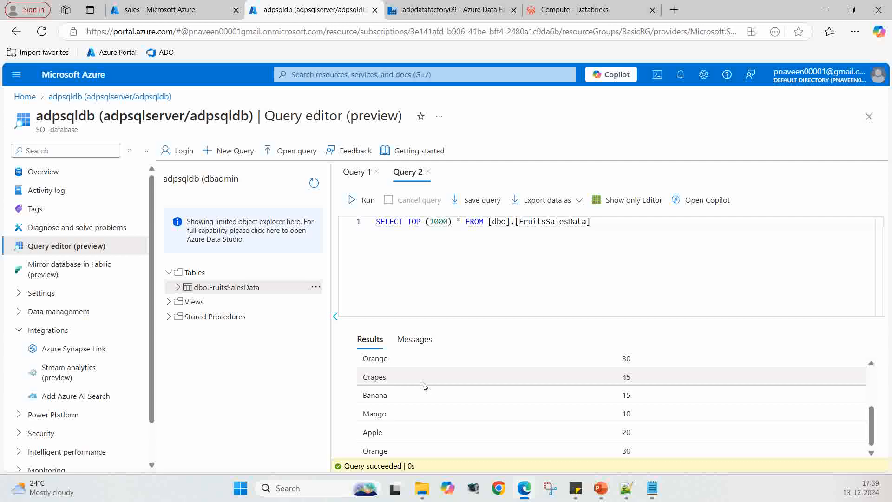
scroll(425, 385, "up", 3)
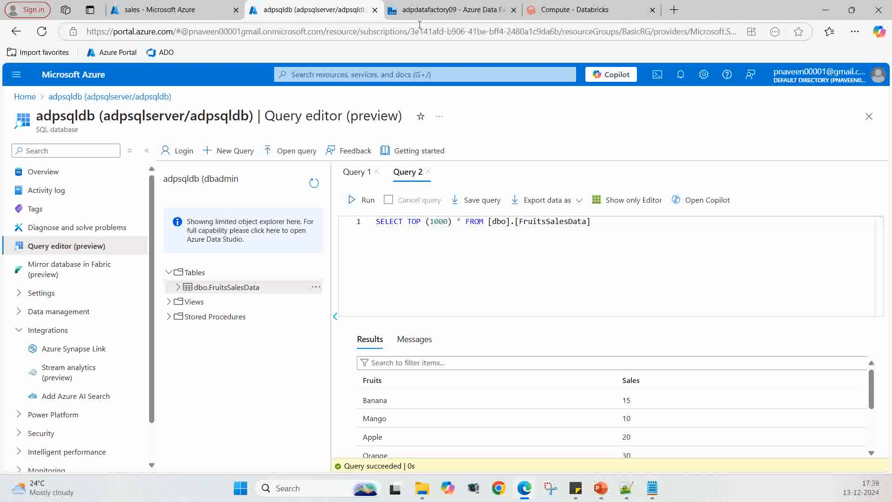
Set the Copy data activity's sink pre-copy script in adppipeline to "Delete from FruitsSalesData" and publish the change
left_click(445, 13)
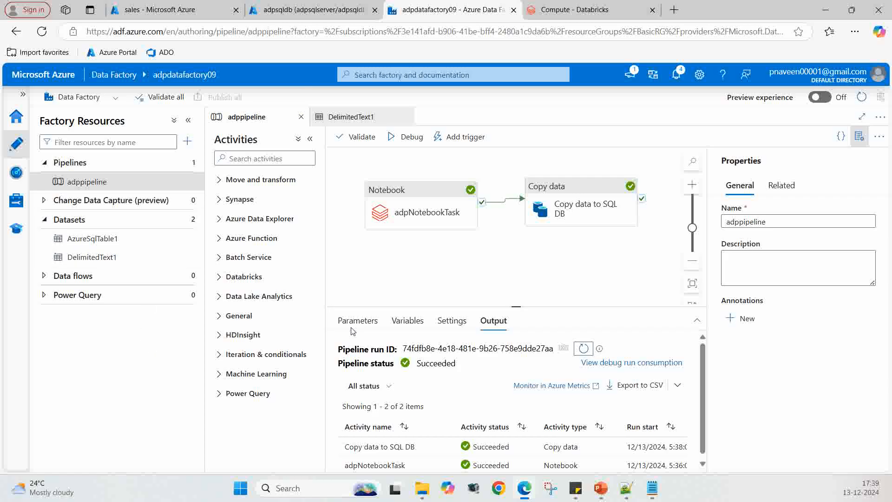
left_click(568, 192)
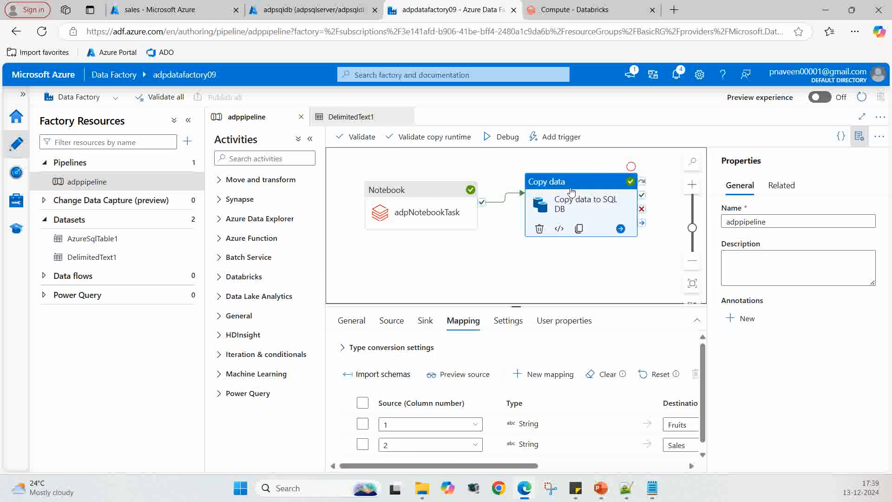
left_click(424, 320)
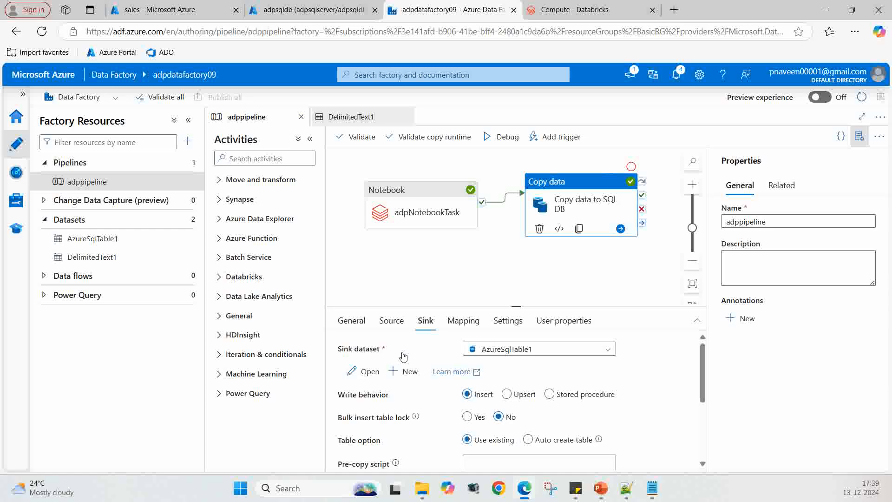
scroll(361, 430, "down", 2)
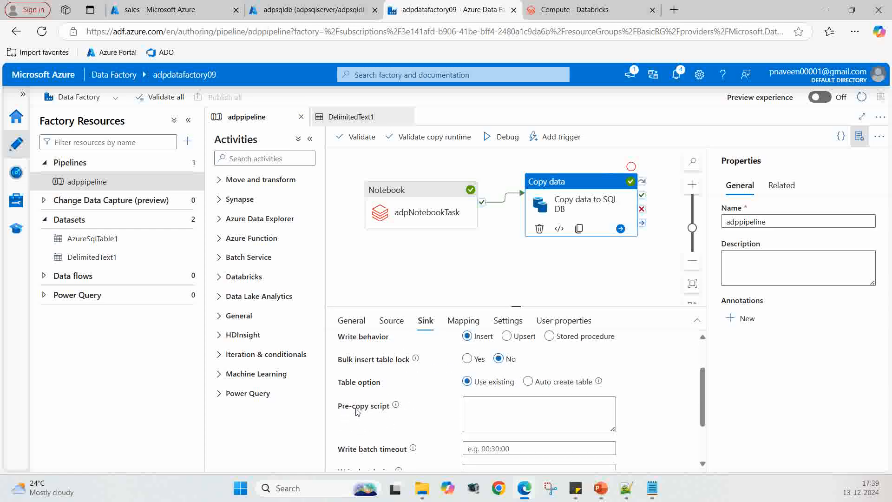
left_click(468, 414)
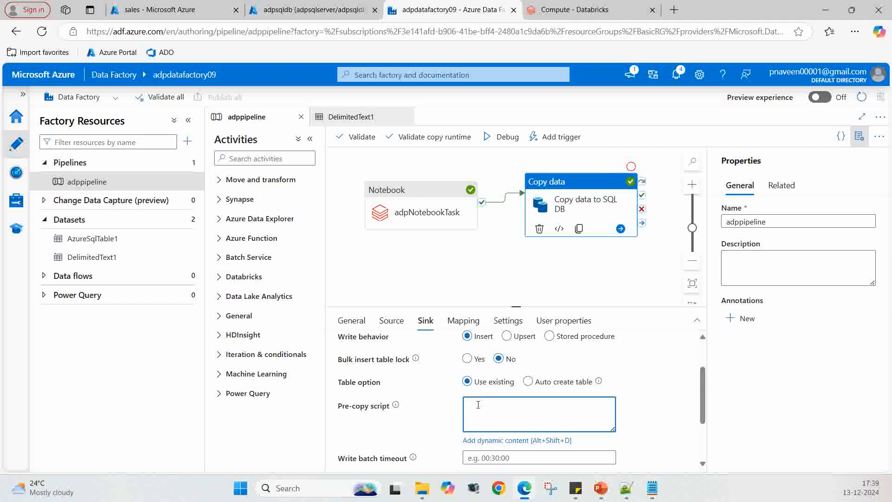
type("Delete from")
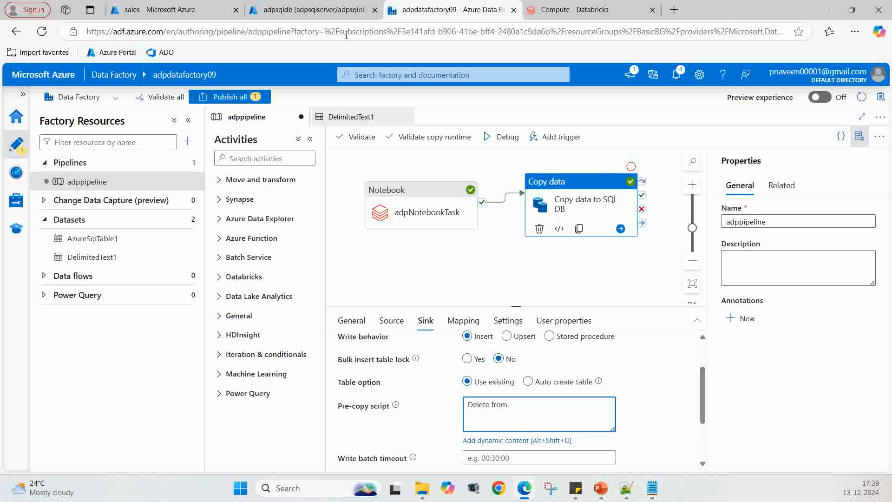
left_click(313, 9)
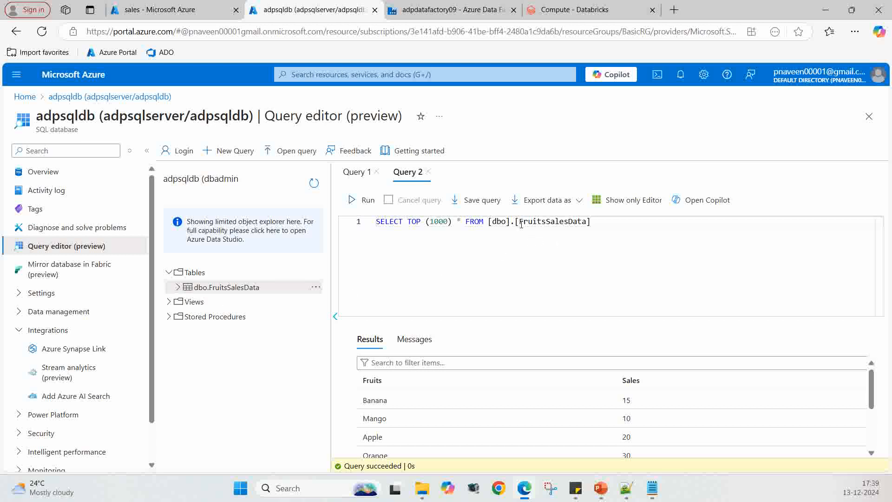
left_click_drag(520, 224, 586, 225)
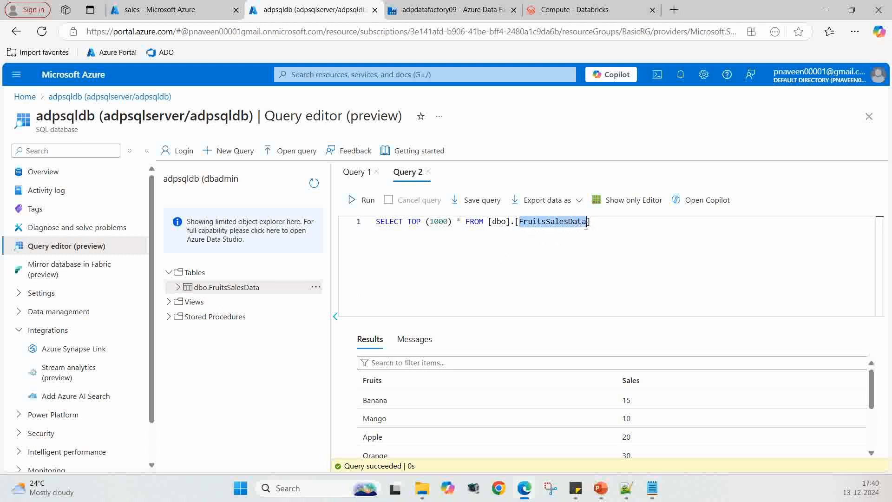
left_click(435, 9)
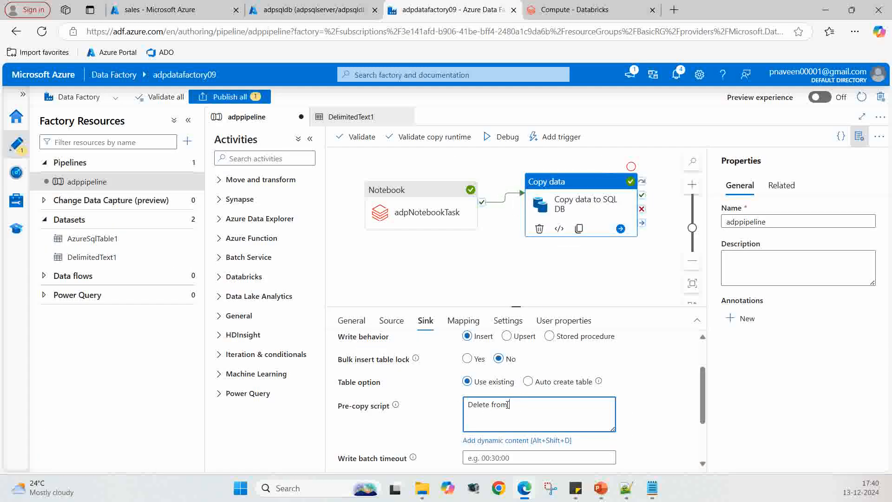
key("ctrl+v")
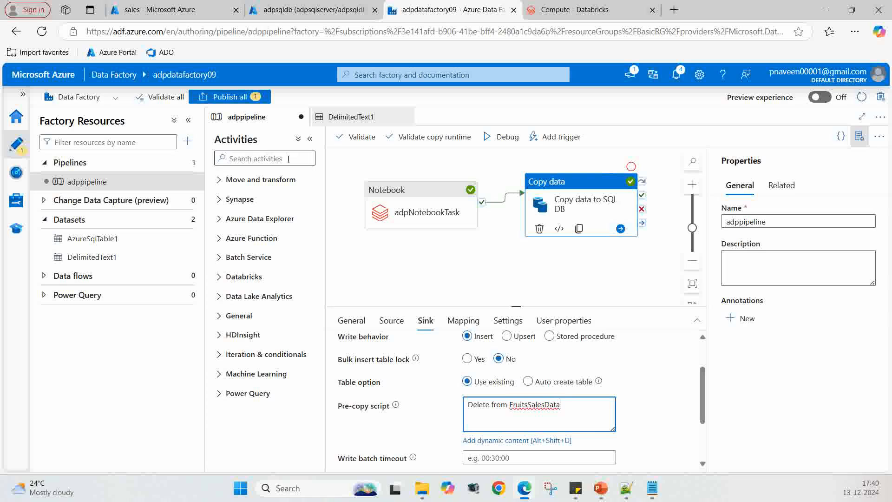
left_click(225, 100)
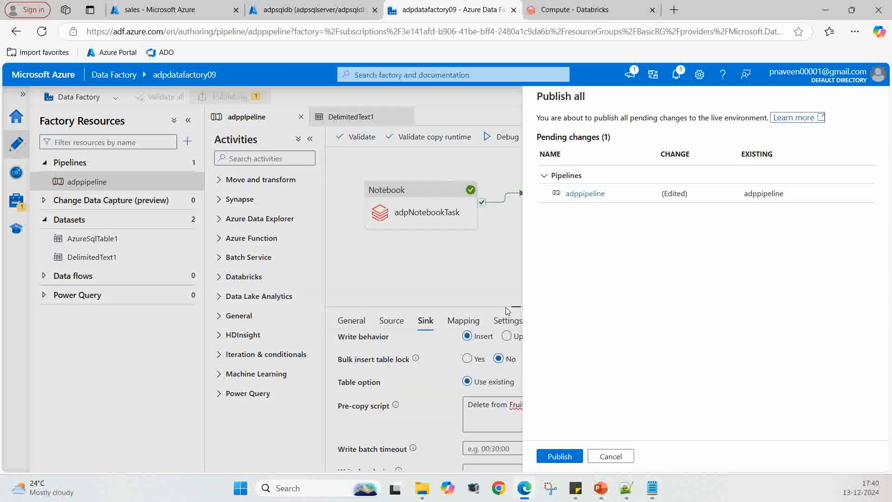
left_click(566, 458)
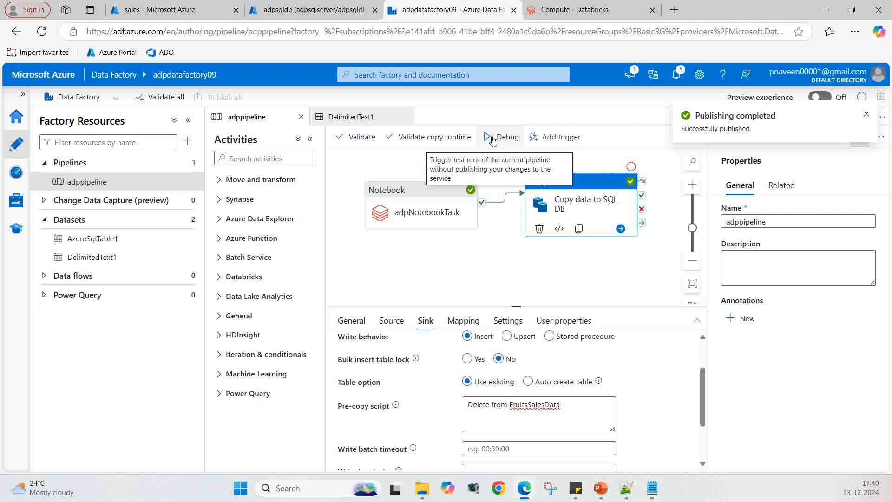
Add the row Kiwi,55 directly below the header of fruits.csv in the sales container, save the file and close it
left_click(158, 9)
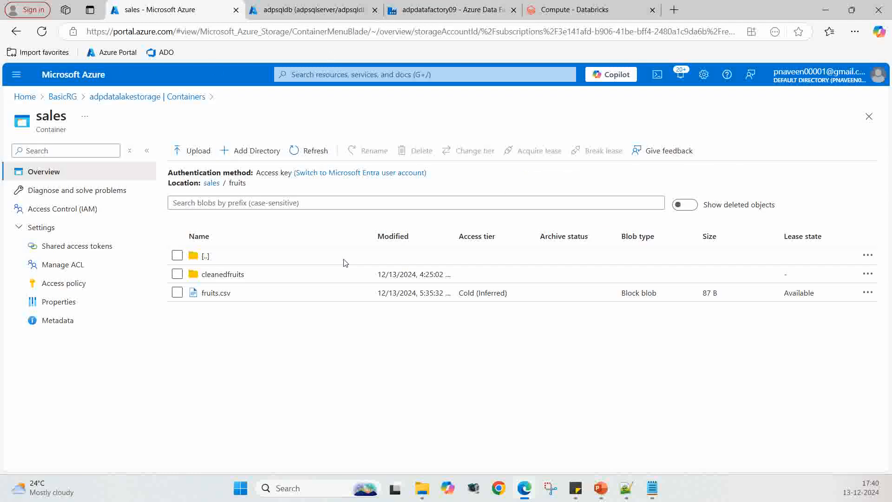
left_click(215, 294)
left_click(455, 178)
left_click(452, 202)
key("Return")
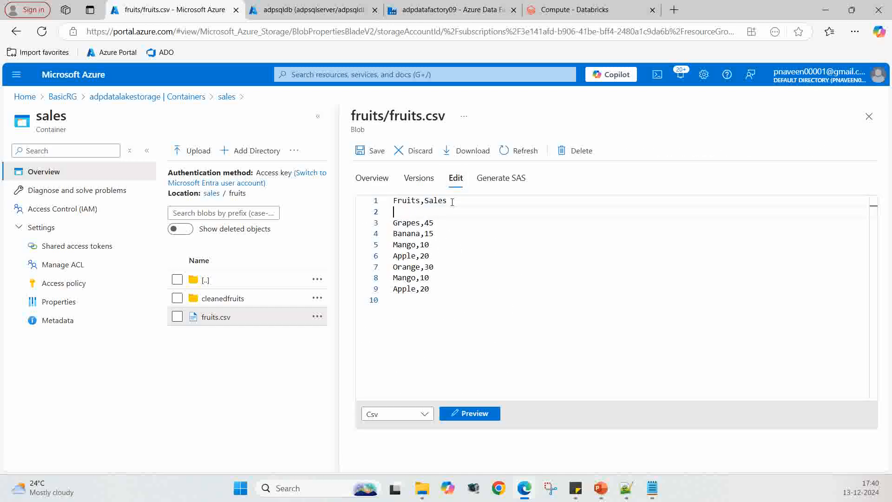
type("Kiwi,55")
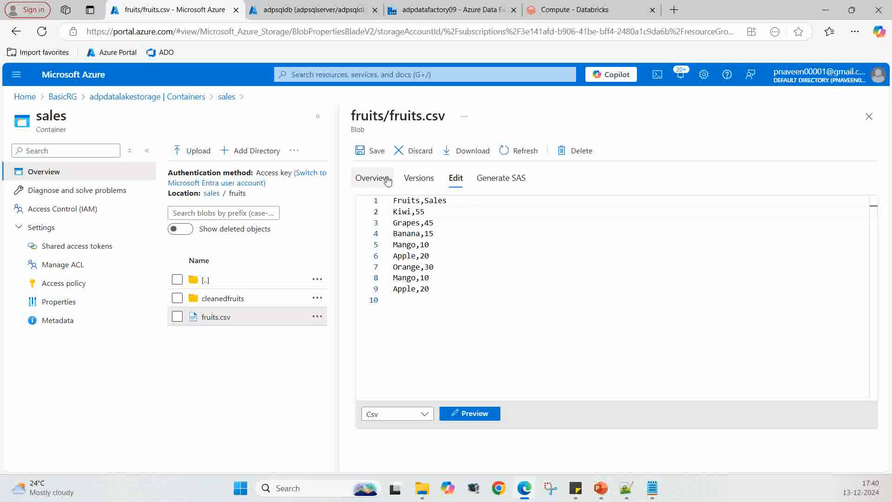
left_click(376, 157)
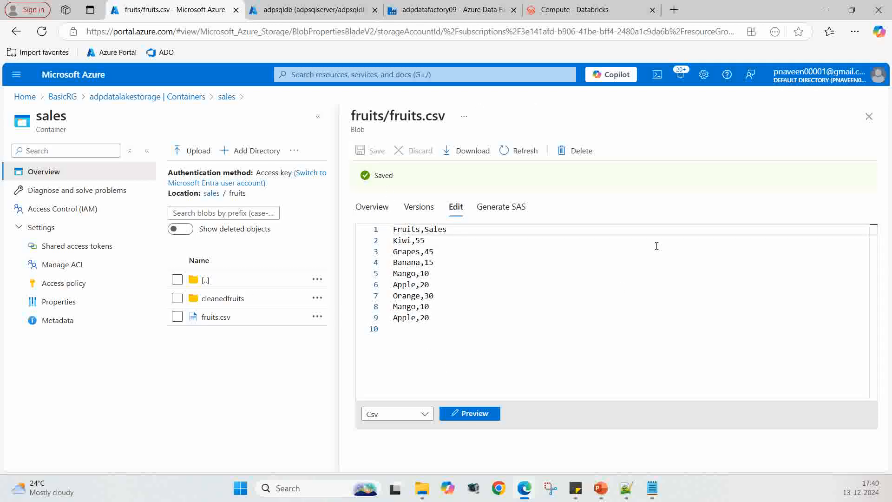
left_click(869, 116)
Run adppipeline in debug mode from Data Factory and rerun the dbo.FruitsSalesData query in the adpsqldb query editor
left_click(451, 10)
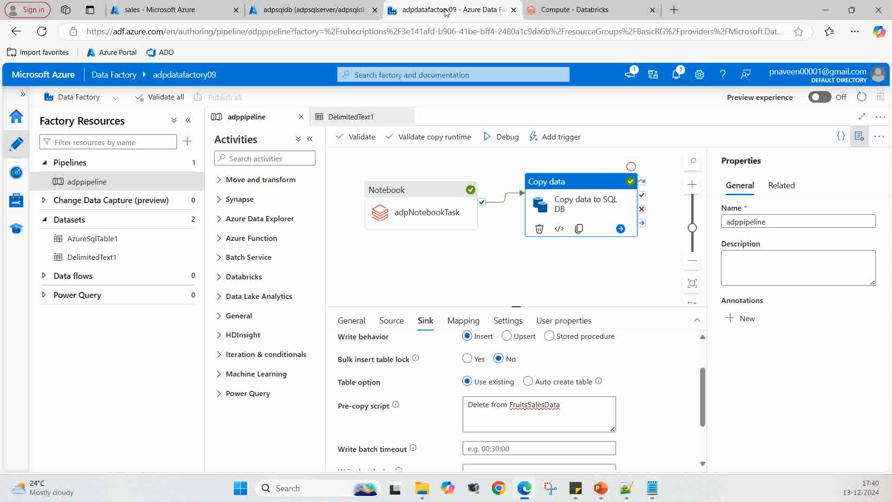
left_click(495, 138)
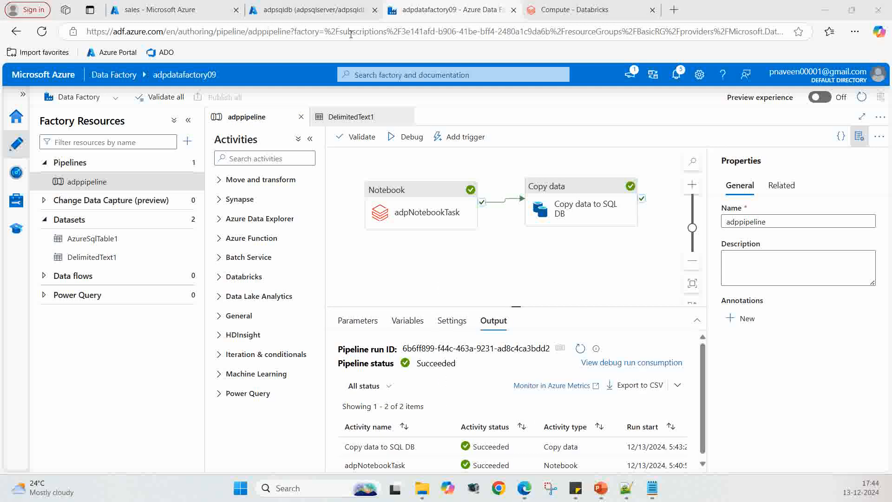
left_click(307, 11)
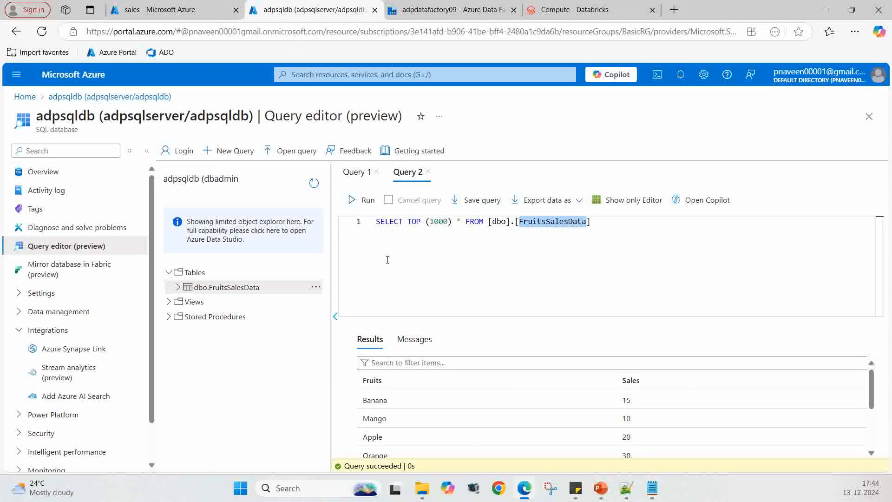
left_click(357, 201)
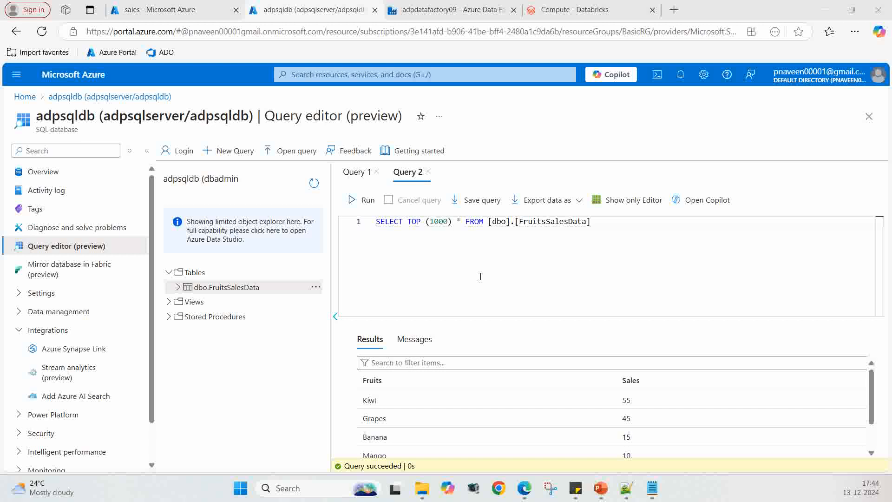
Look through the FruitsSalesData query results for the Kiwi entry and any duplicate fruit rows
scroll(509, 362, "down", 2)
scroll(508, 362, "up", 2)
scroll(460, 407, "down", 2)
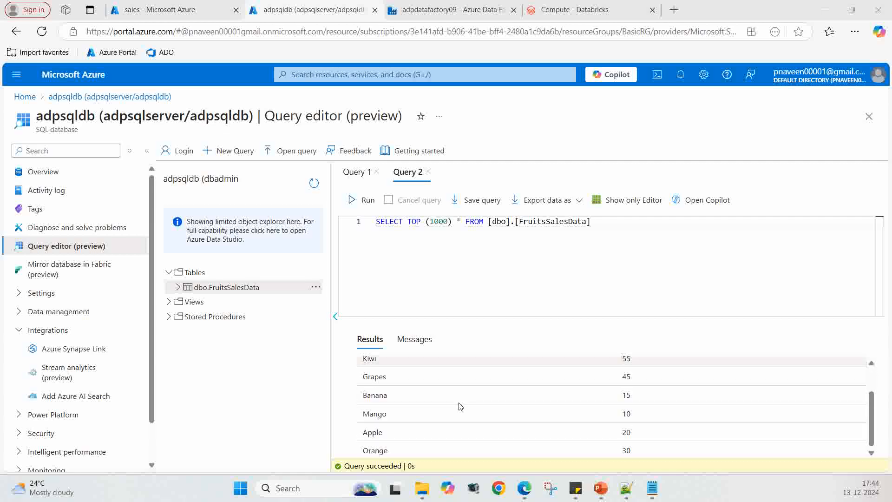
scroll(458, 408, "up", 2)
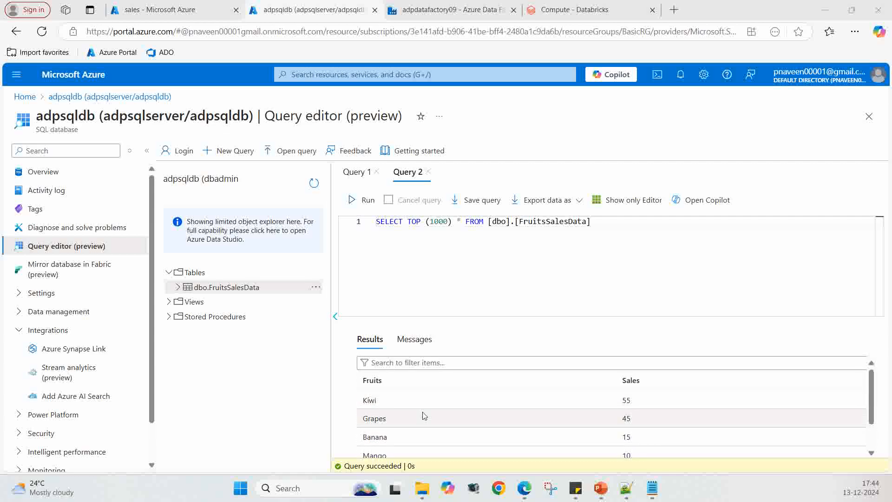
scroll(462, 428, "down", 2)
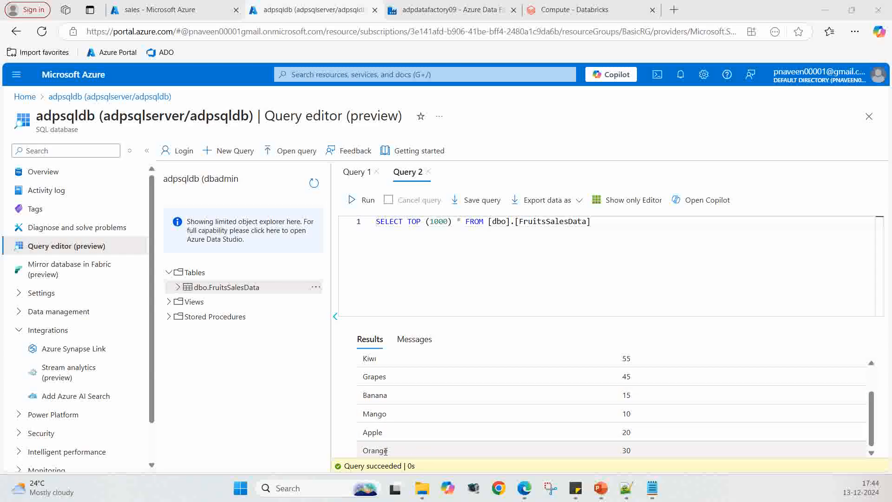
scroll(418, 418, "up", 2)
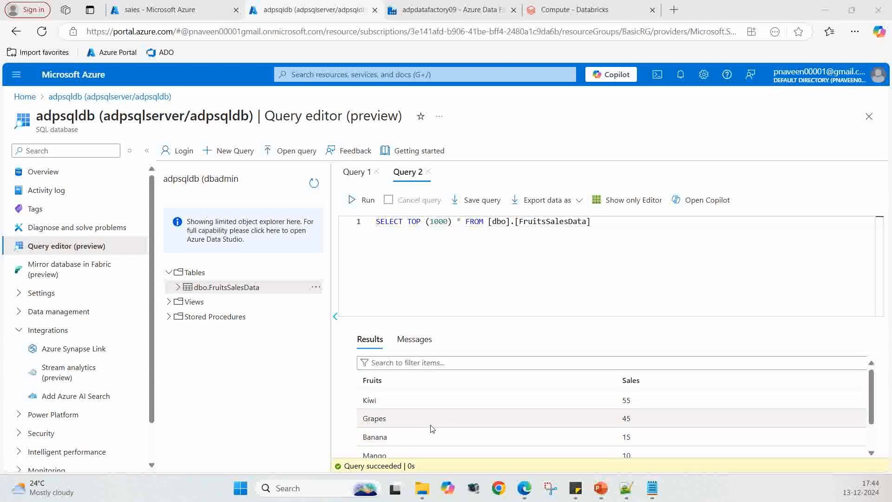
left_click(398, 287)
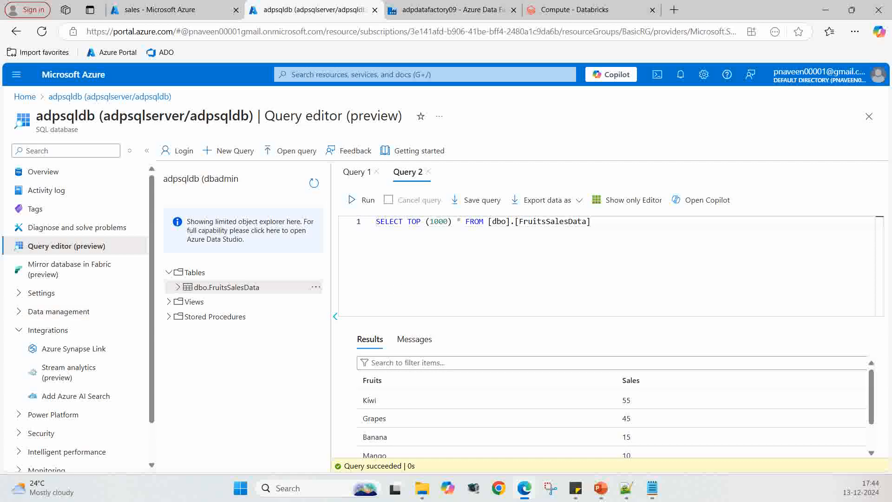
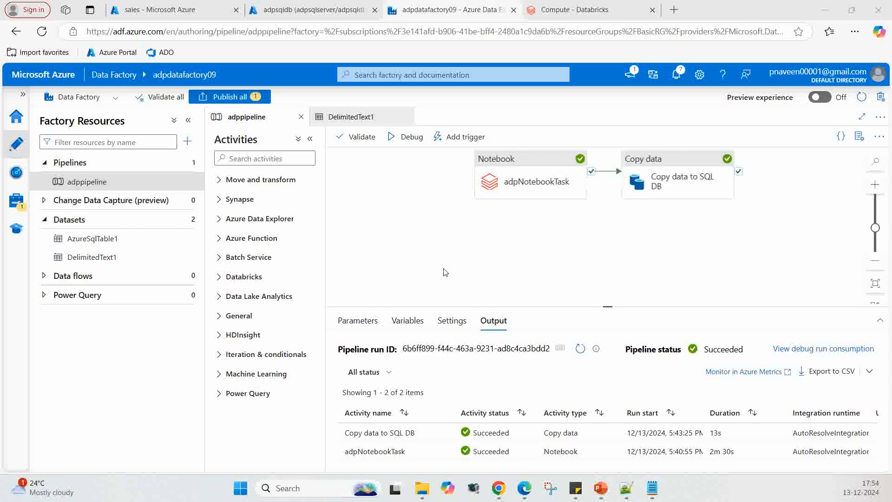
Set up a new trigger for adppipeline in Data Factory with the name EventBasedTrigger and the type Storage events
scroll(445, 272, "down", 2)
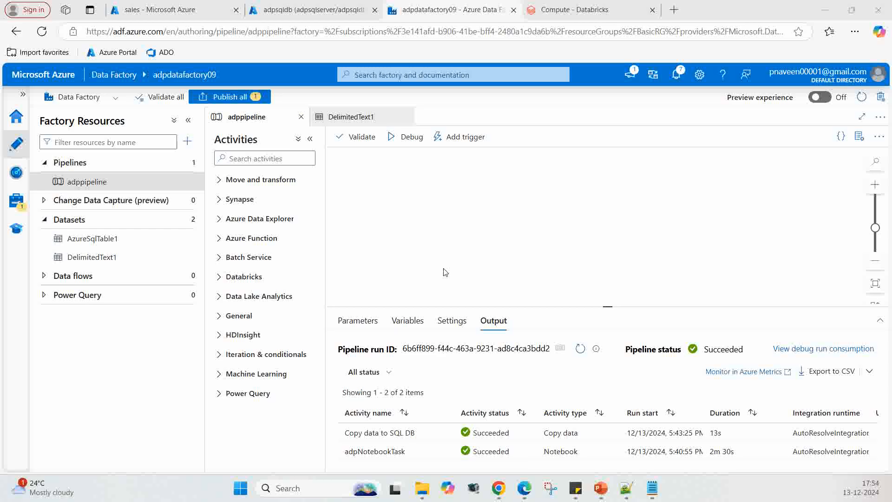
scroll(404, 227, "up", 2)
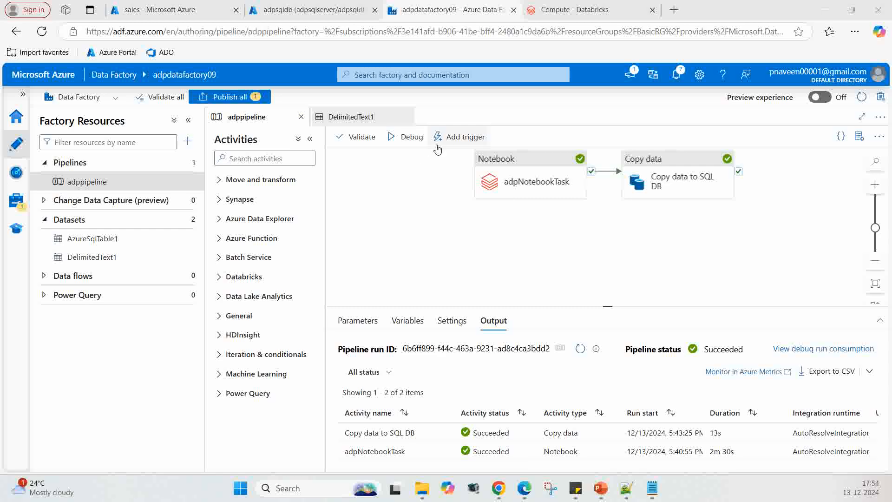
left_click(463, 137)
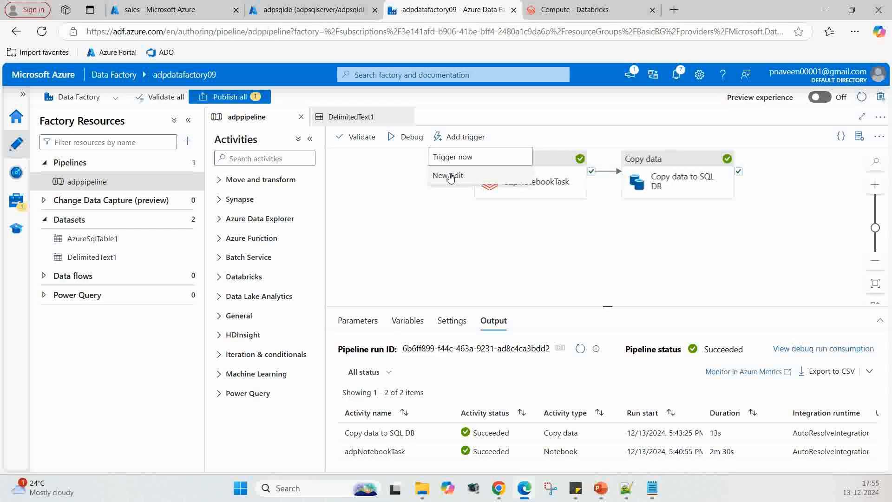
left_click(453, 176)
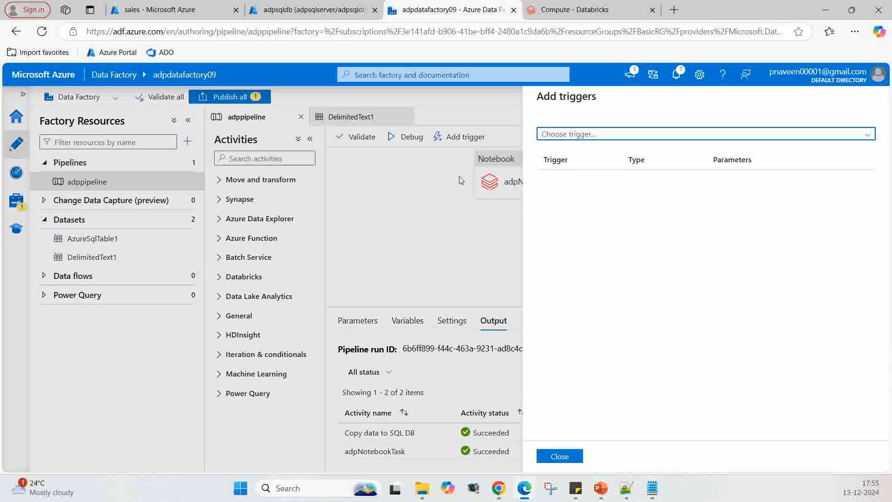
left_click(867, 134)
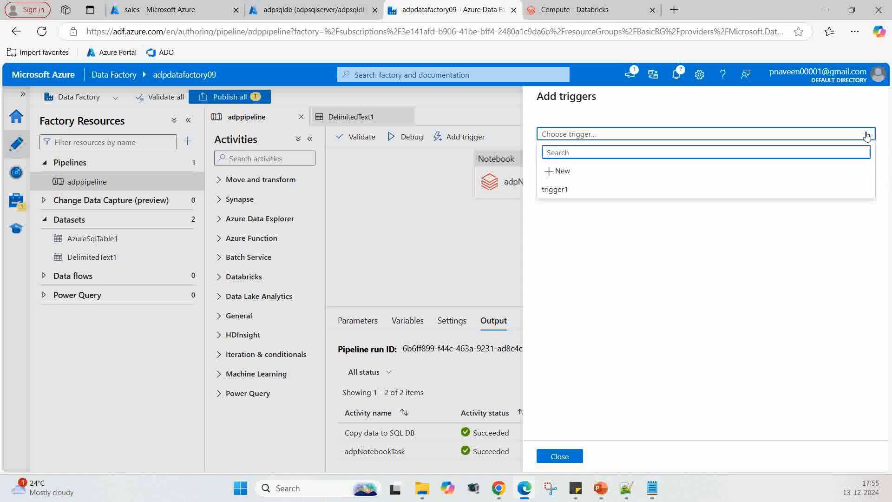
left_click(570, 173)
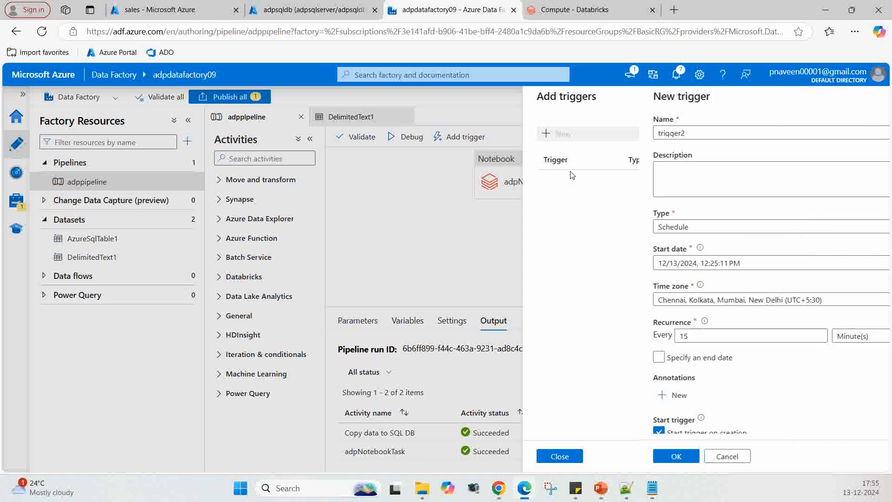
left_click(573, 135)
left_click_drag(573, 135, 535, 137)
type("E")
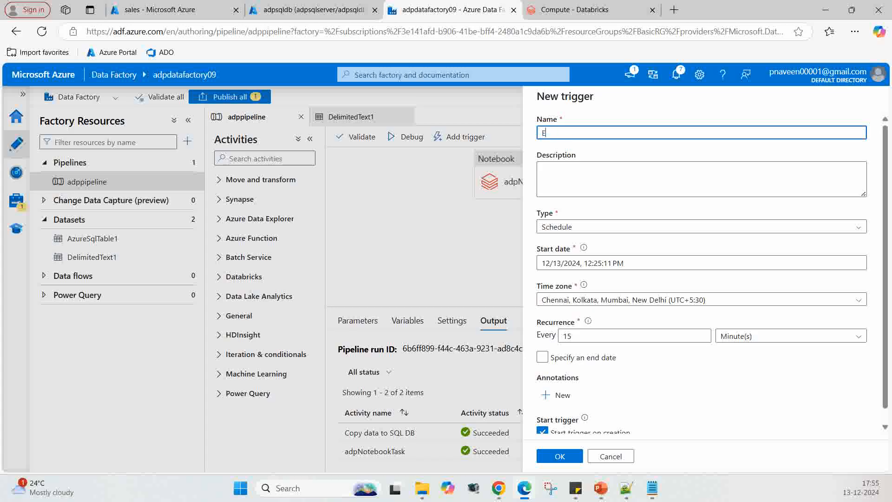
type("ventBasedTrigger")
left_click(857, 228)
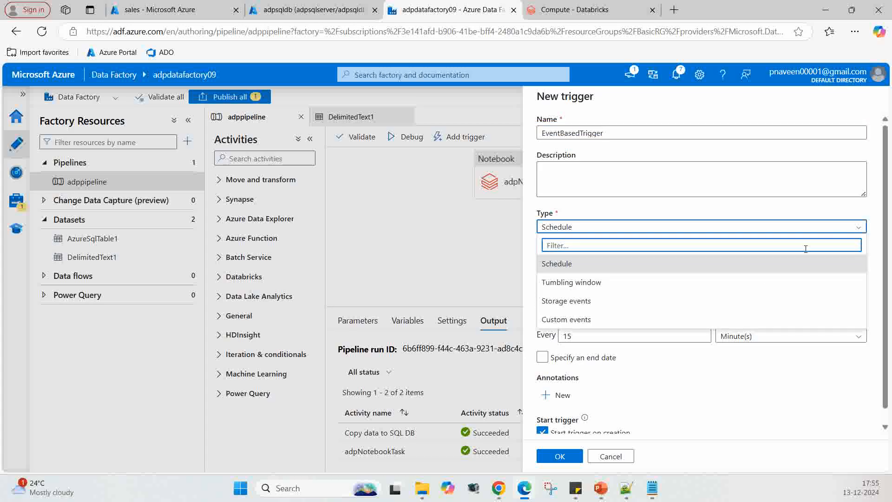
left_click(597, 305)
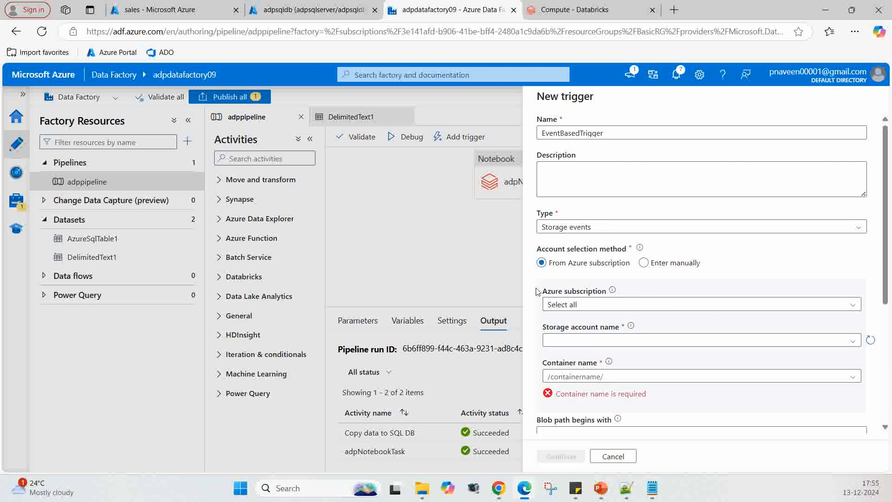
Point the trigger at Azure subscription 1, the storage account adpdatalakestorage and the container sales
left_click(849, 306)
left_click(773, 339)
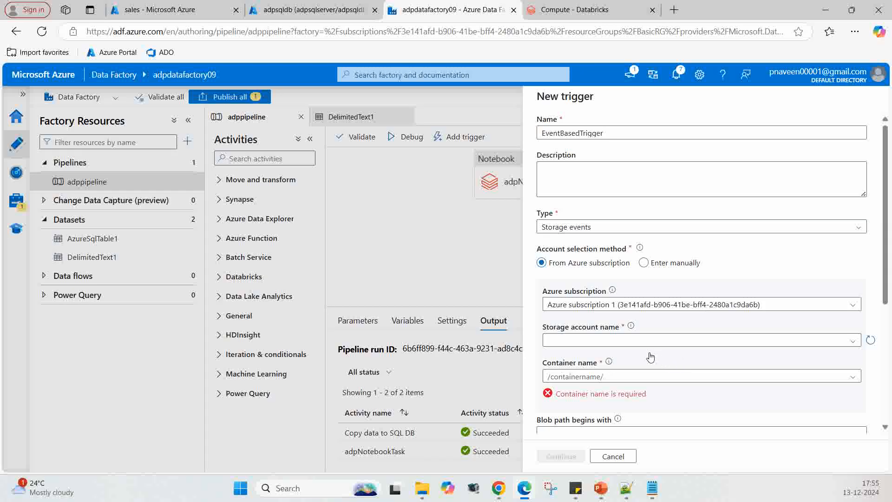
left_click(871, 340)
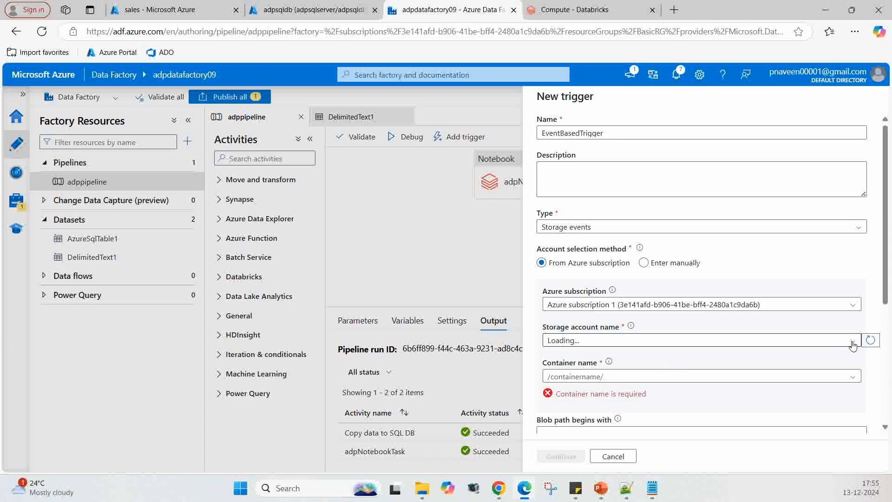
left_click(853, 344)
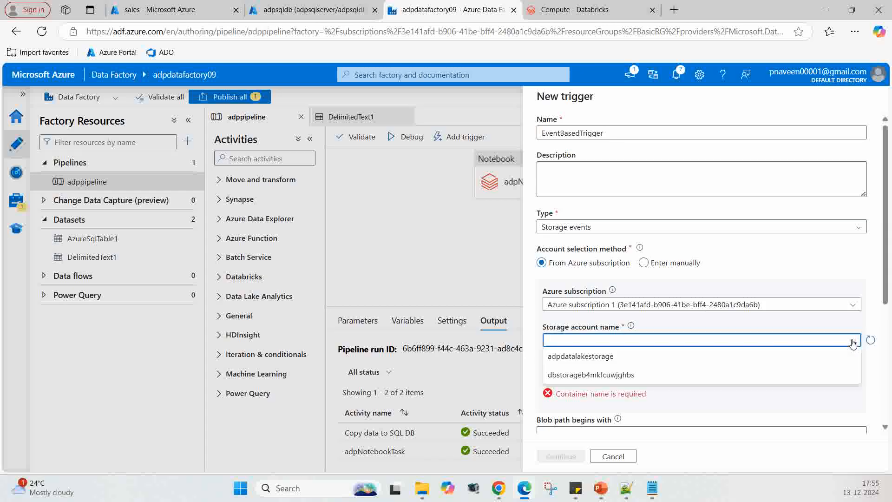
left_click(597, 357)
scroll(690, 358, "down", 1)
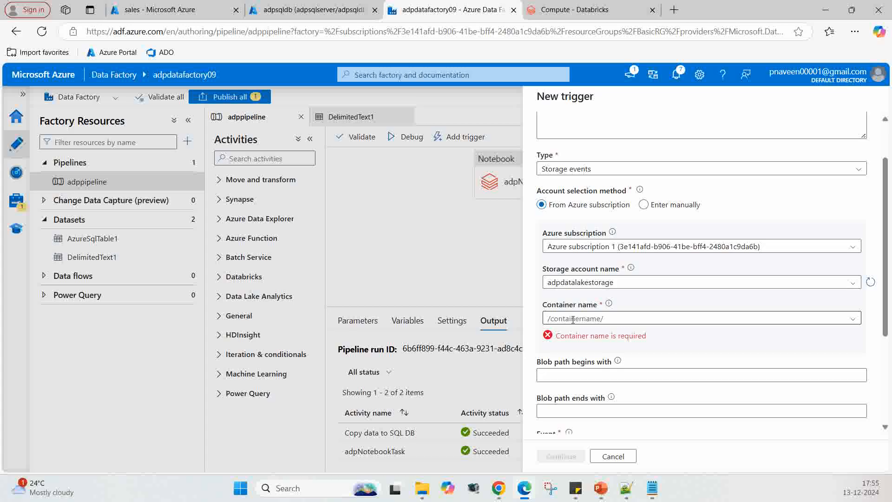
left_click(549, 319)
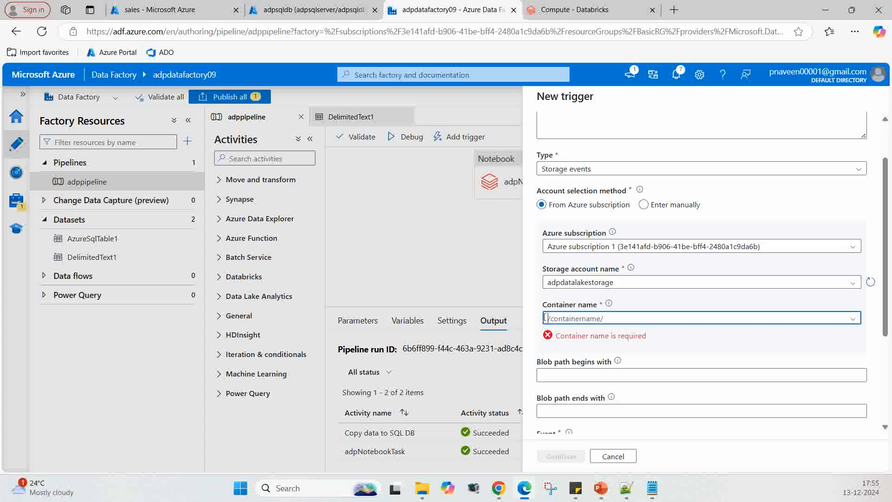
type("/")
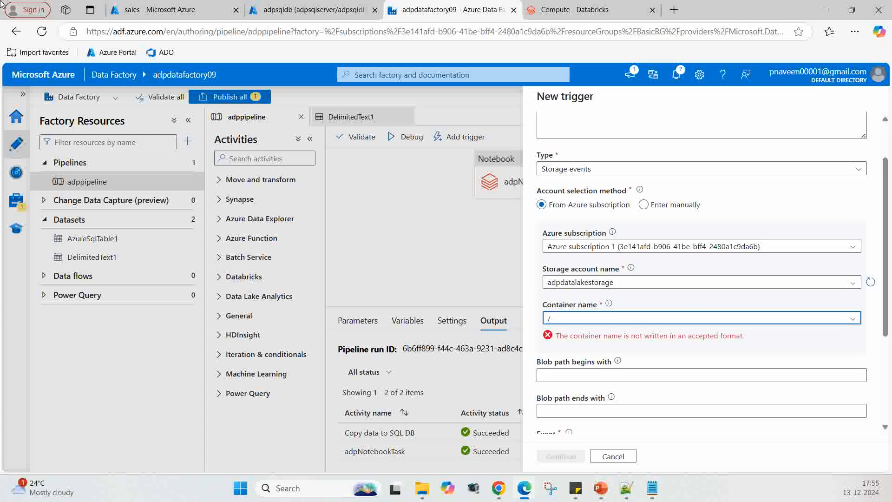
type("sales/")
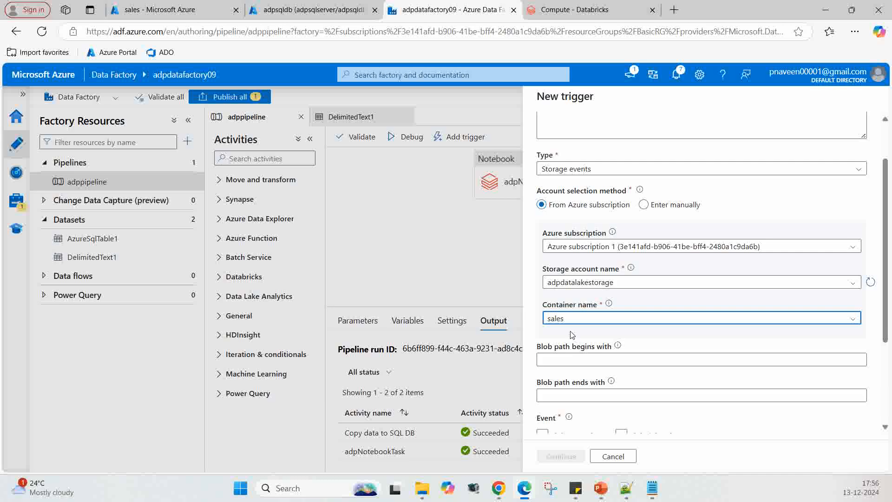
Set the trigger's blob path to begin with fruits/fruits.csv and check that path against the sales container
left_click(567, 360)
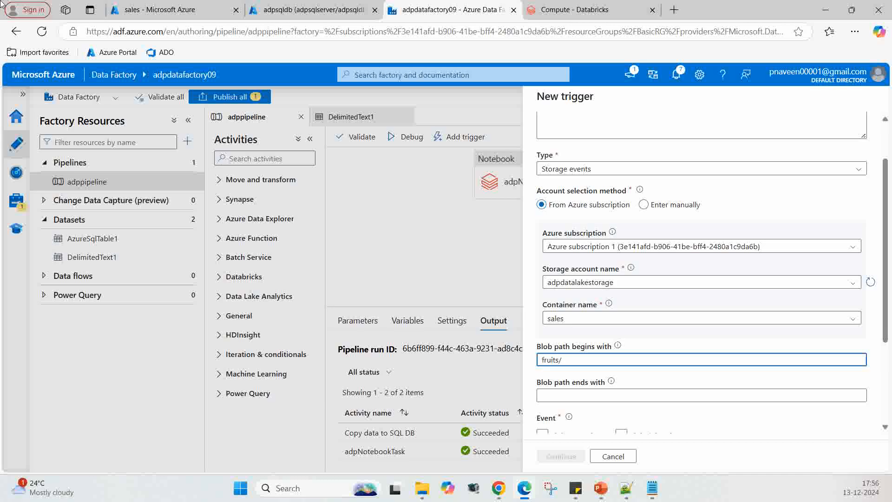
type("uits.csv")
left_click(158, 10)
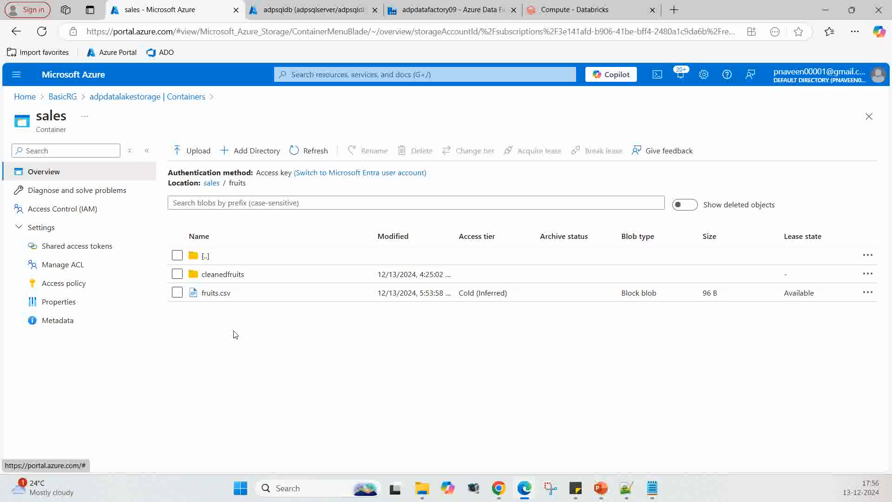
left_click(415, 15)
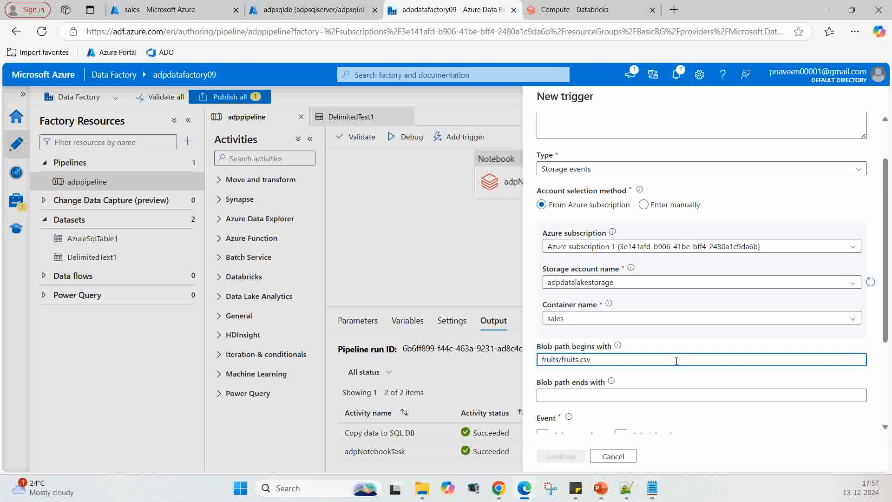
Make the trigger fire on Blob created events, accept the matched blob preview and finish creating it without run parameters
scroll(541, 366, "down", 3)
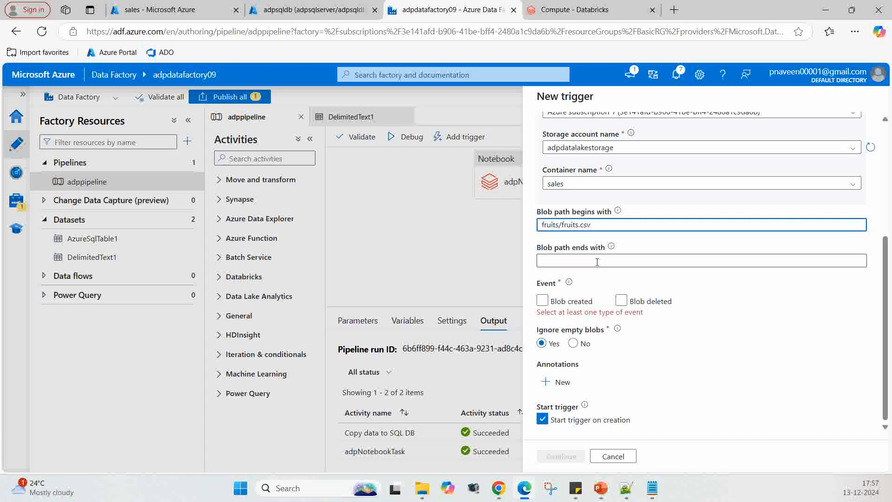
left_click(543, 302)
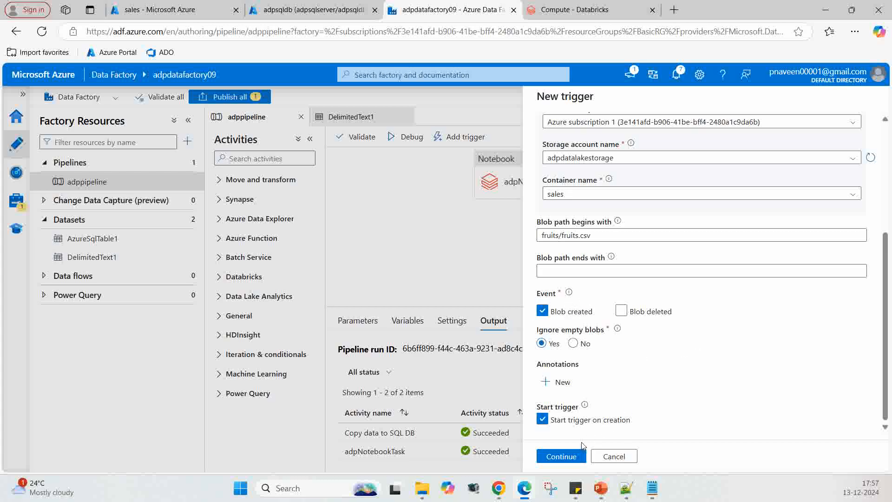
left_click(563, 457)
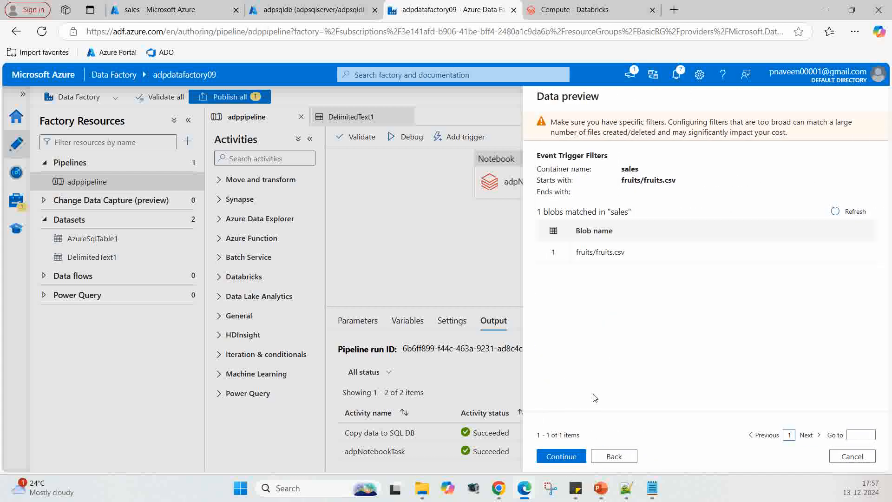
left_click(561, 457)
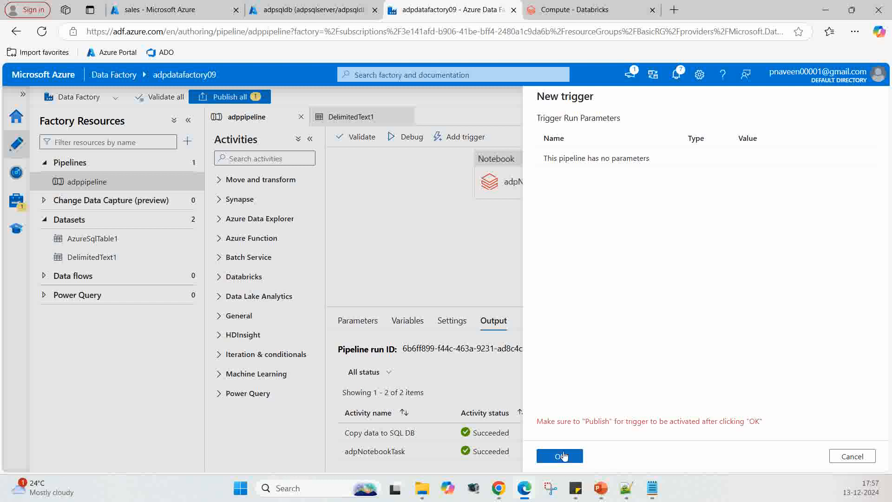
left_click(560, 456)
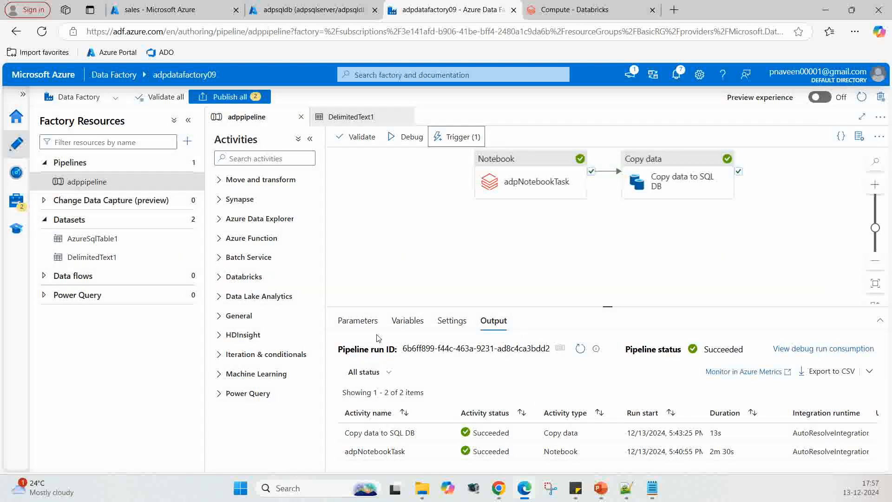
Try to publish all factory changes and set the status of trigger1, flagged by validation, to Stopped
left_click(212, 98)
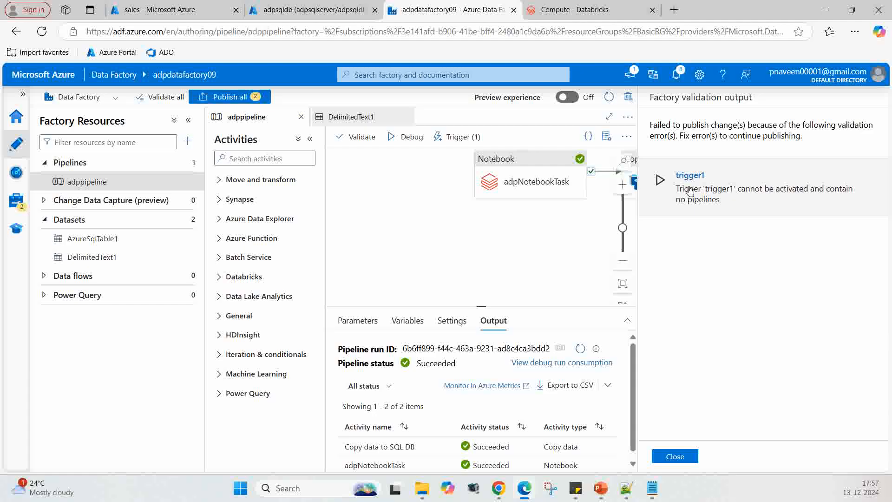
left_click(690, 191)
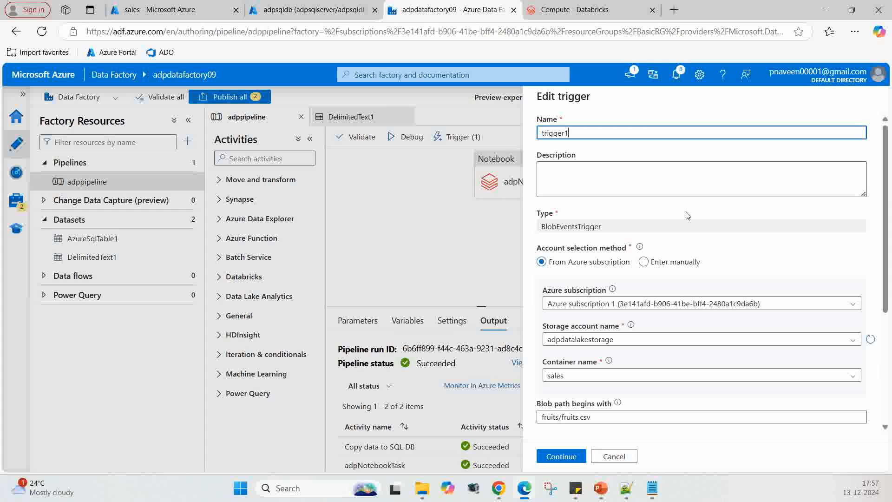
scroll(663, 344, "down", 4)
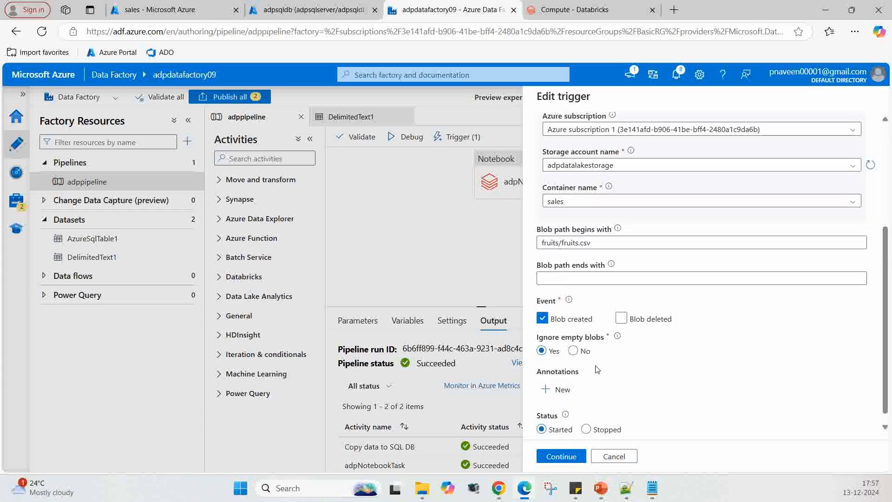
scroll(598, 371, "down", 1)
left_click(586, 419)
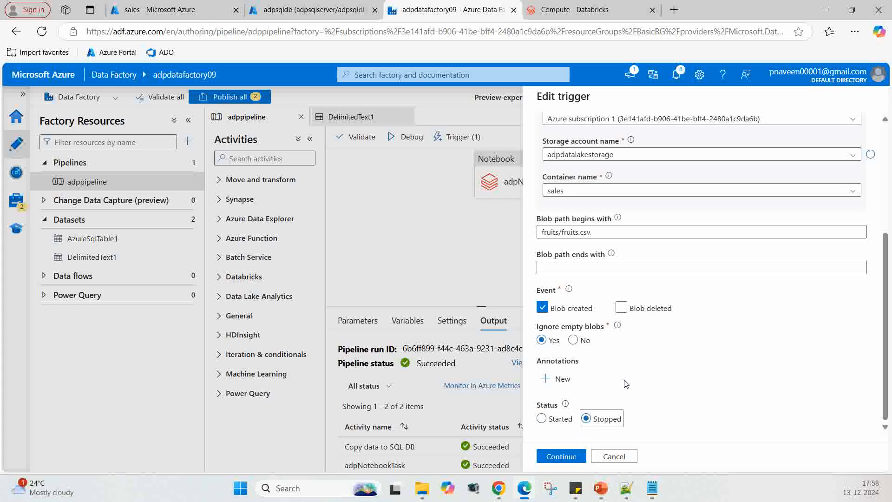
left_click(561, 457)
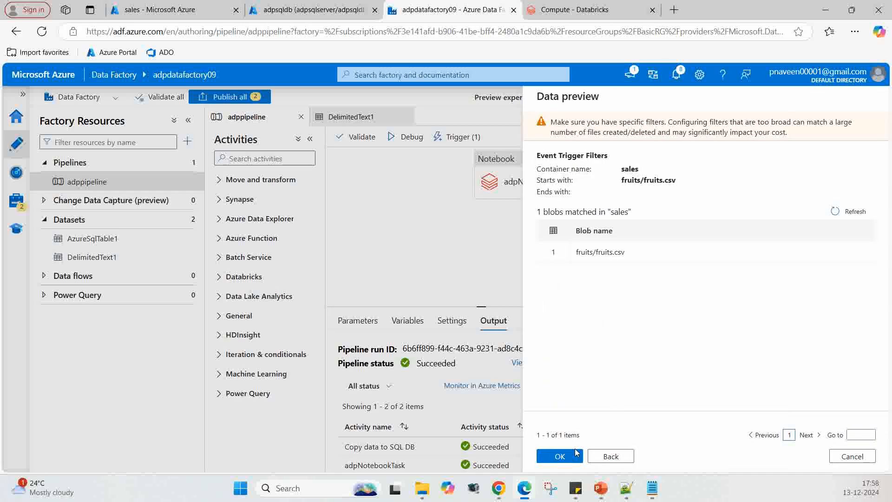
left_click(563, 456)
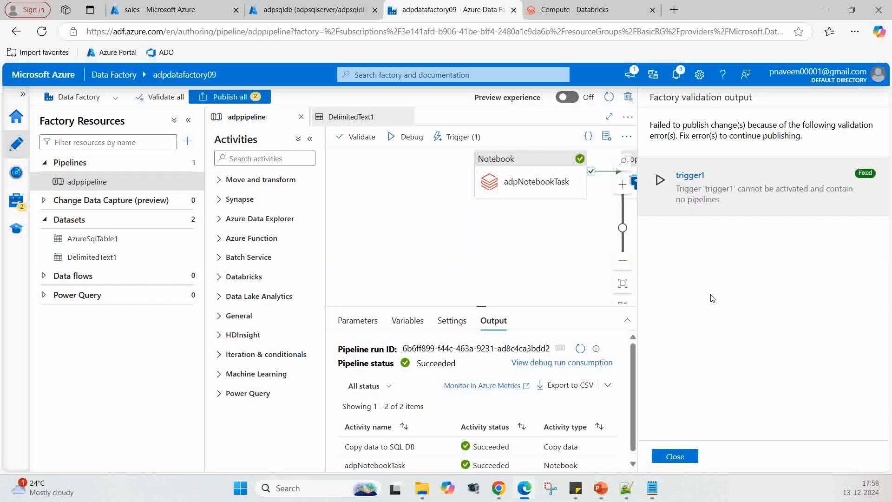
left_click(678, 457)
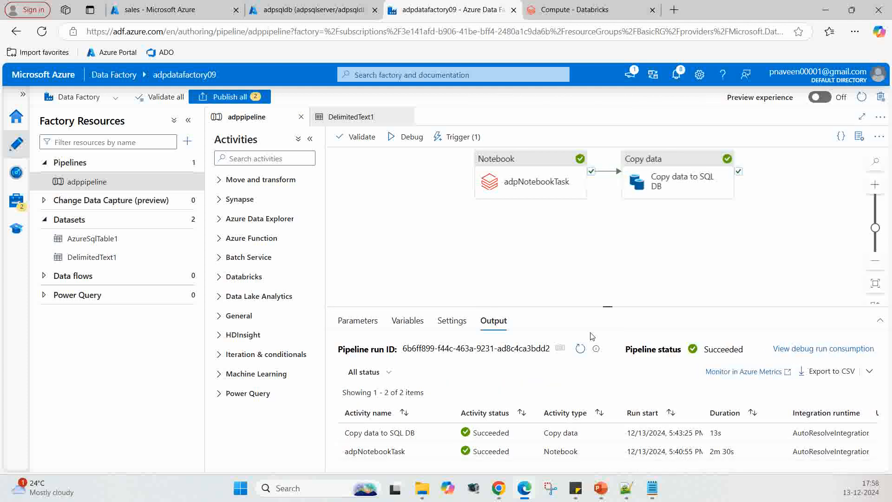
left_click(460, 138)
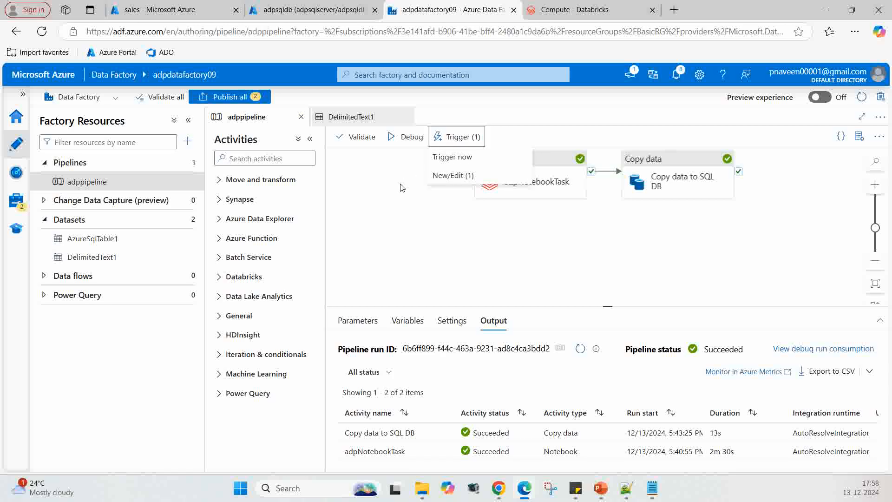
left_click(403, 213)
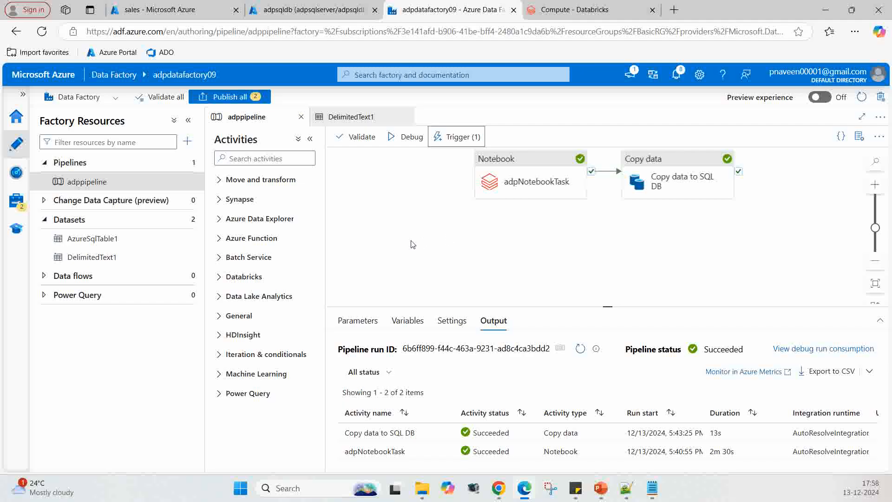
Open fruits.csv from the fruits folder of the sales container for editing
left_click(156, 11)
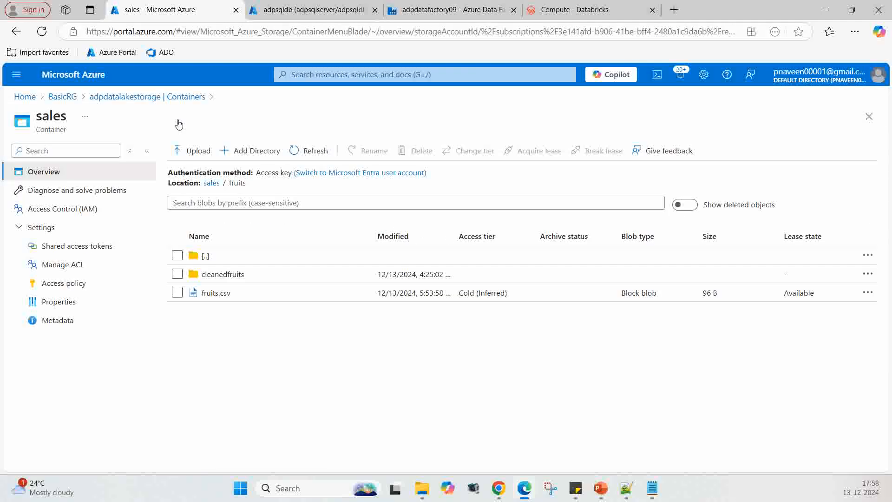
left_click(212, 293)
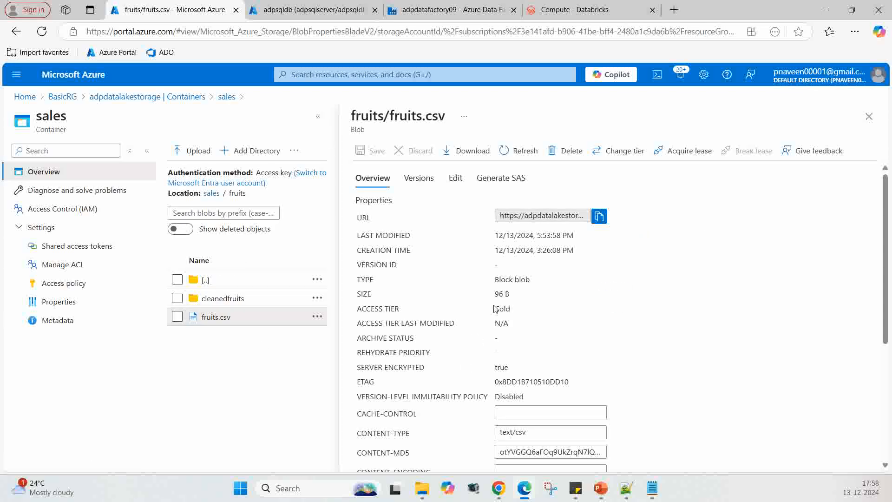
left_click(454, 184)
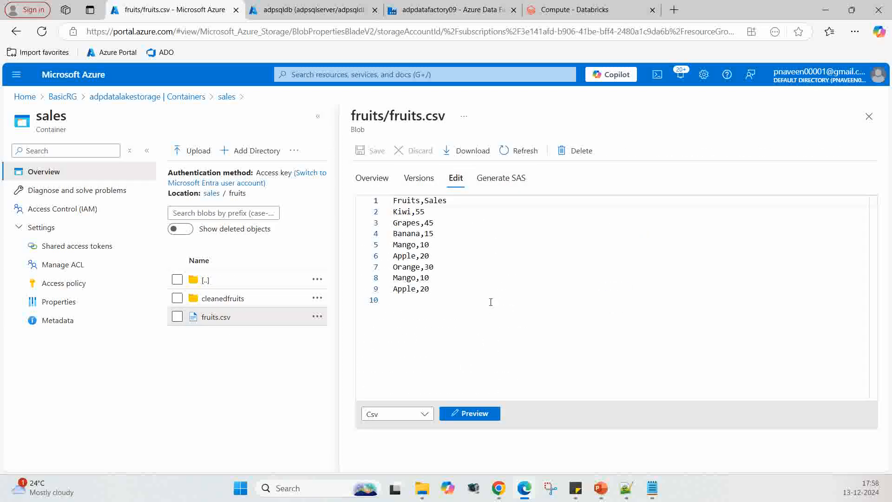
left_click(451, 200)
key("Return")
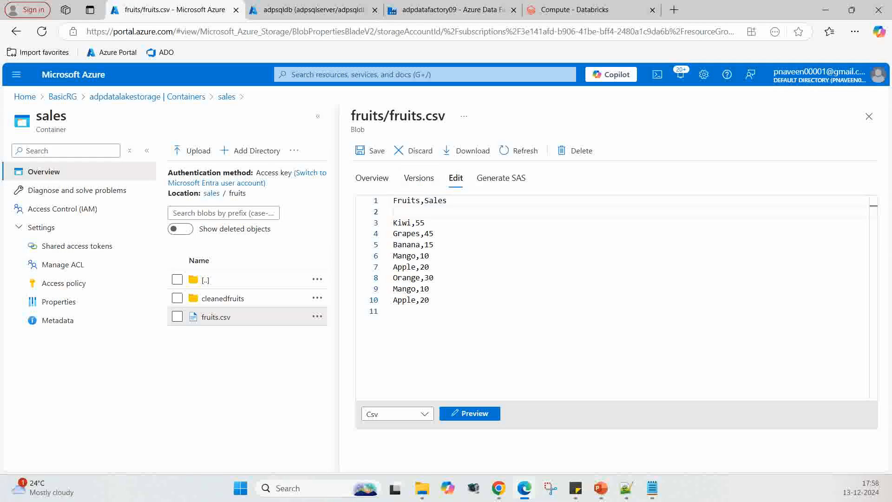
key("BackSpace")
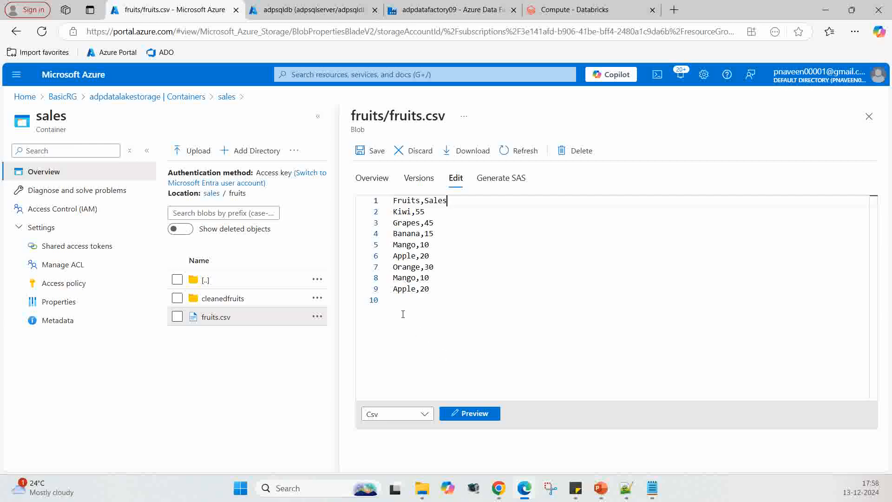
Add the duplicate row Banana,15 at the end of fruits.csv, save the file and close it
left_click(395, 298)
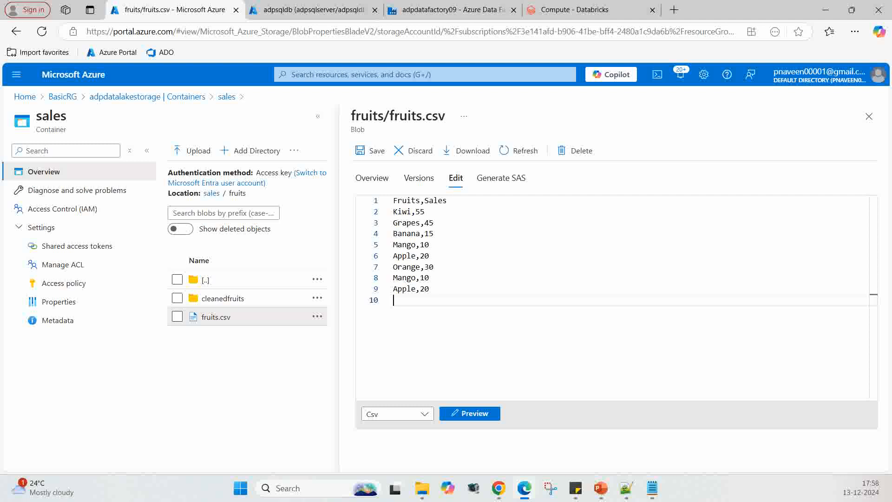
type("Ba")
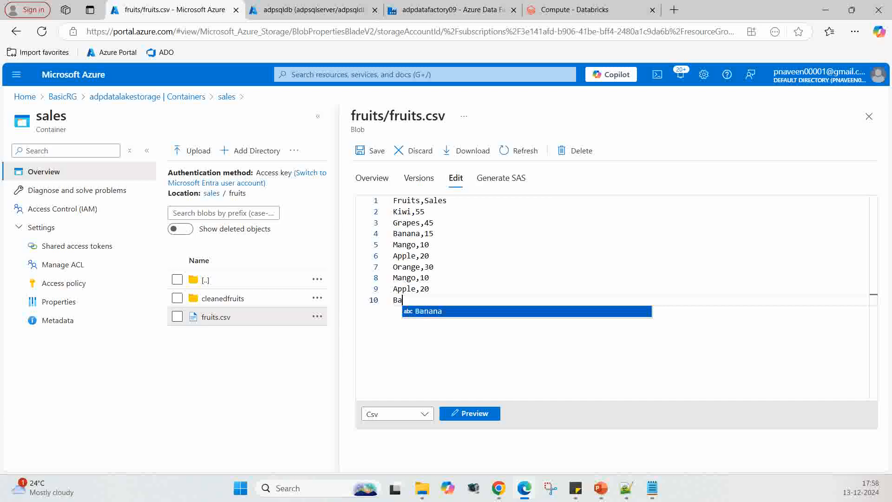
key("Return")
type(",")
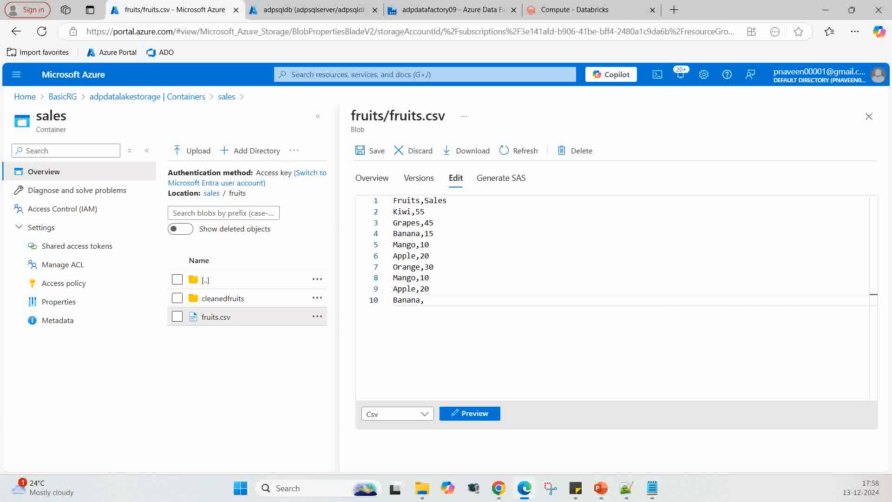
type("15")
left_click(372, 150)
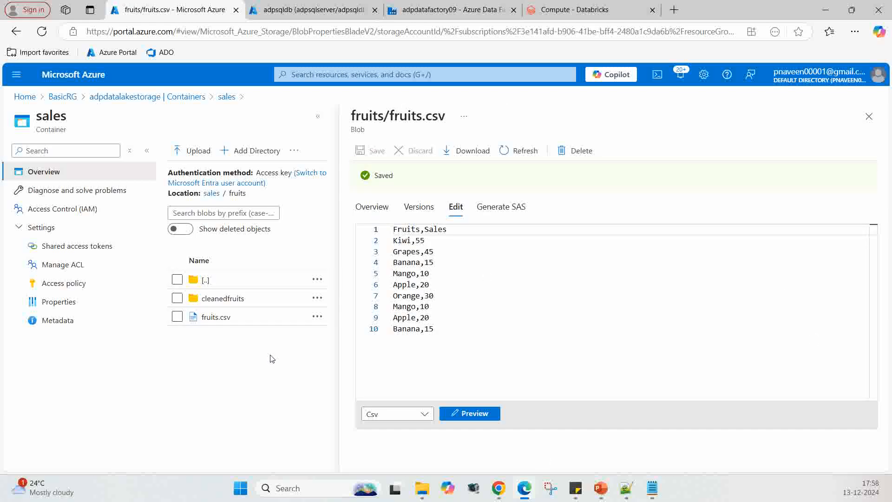
left_click(869, 117)
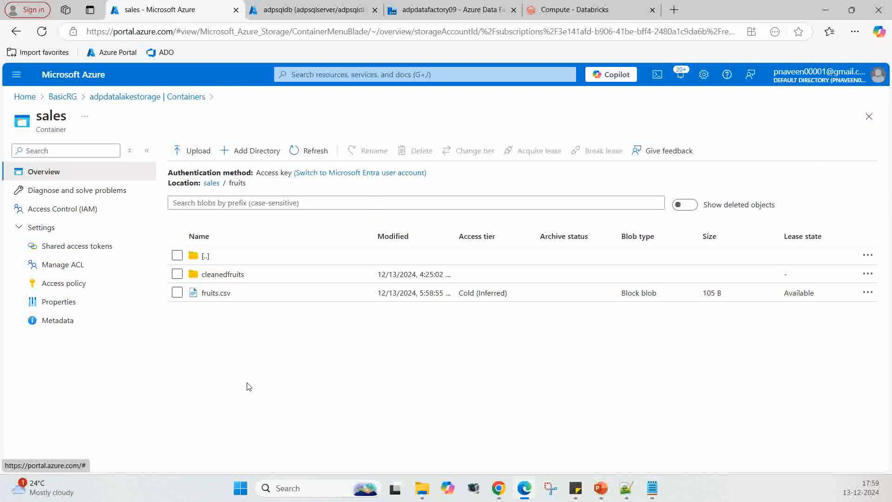
In Azure Data Factory monitoring, inspect the activity runs of the latest adppipeline run started by trigger1 and return to the pipeline runs list
left_click(446, 11)
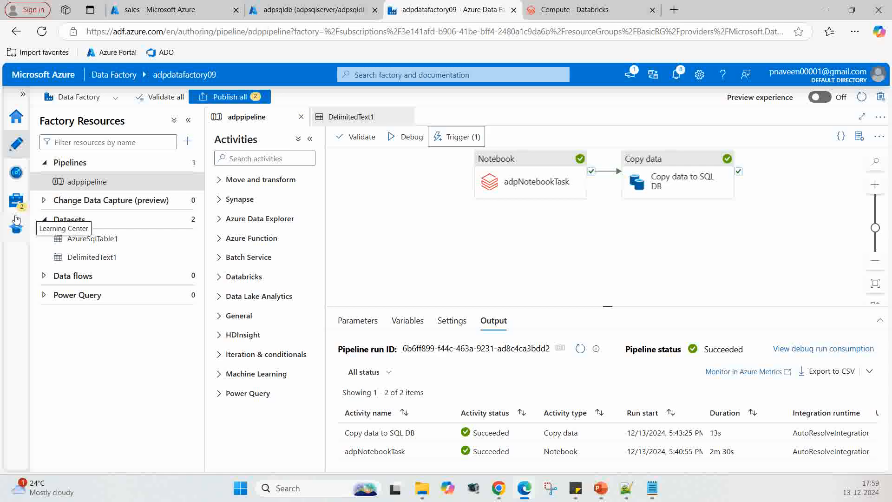
left_click(16, 173)
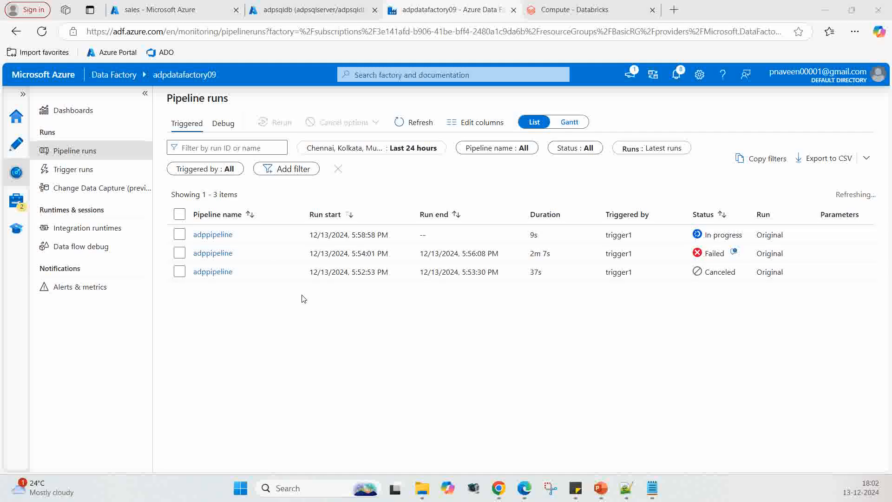
left_click(209, 237)
left_click(209, 237)
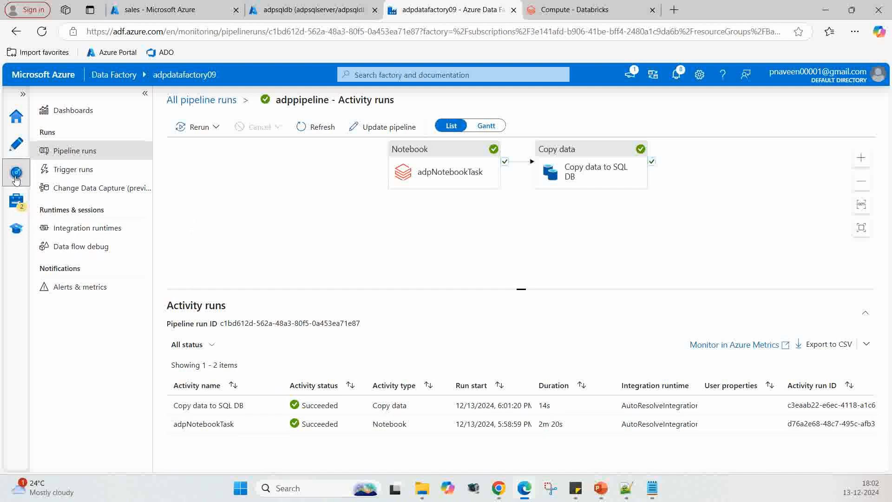
left_click(69, 151)
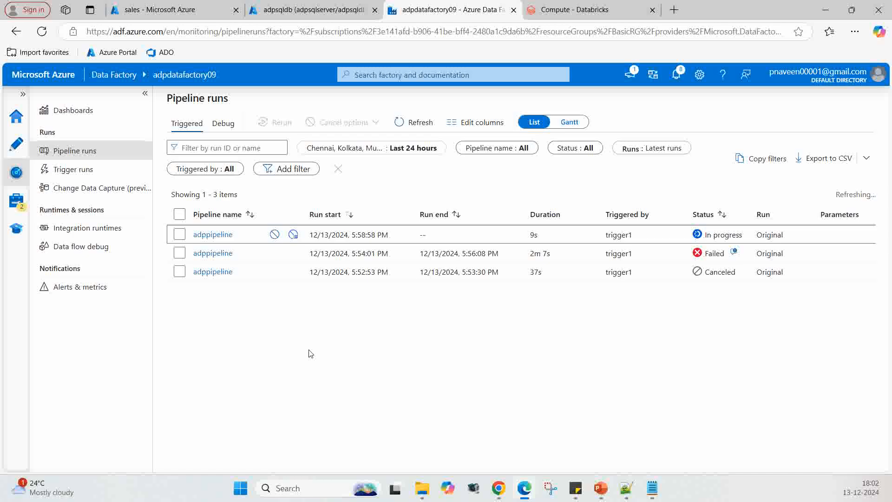
Switch to the adpsqldb query editor and examine all fruit and sales rows in the query results for dbo.FruitsSalesData
left_click(288, 9)
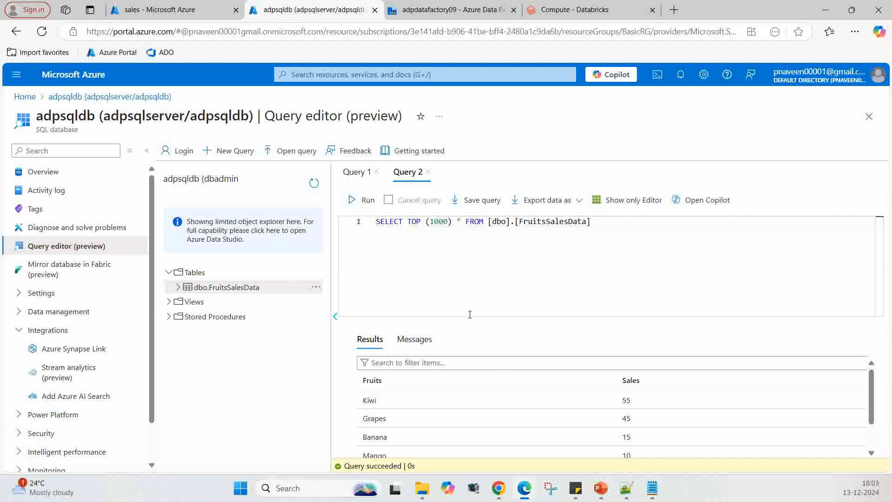
scroll(528, 404, "down", 2)
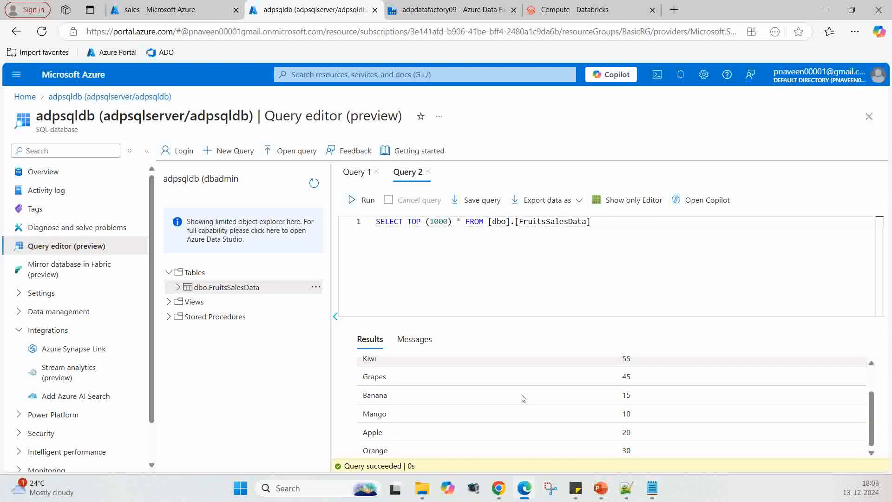
scroll(420, 448, "up", 3)
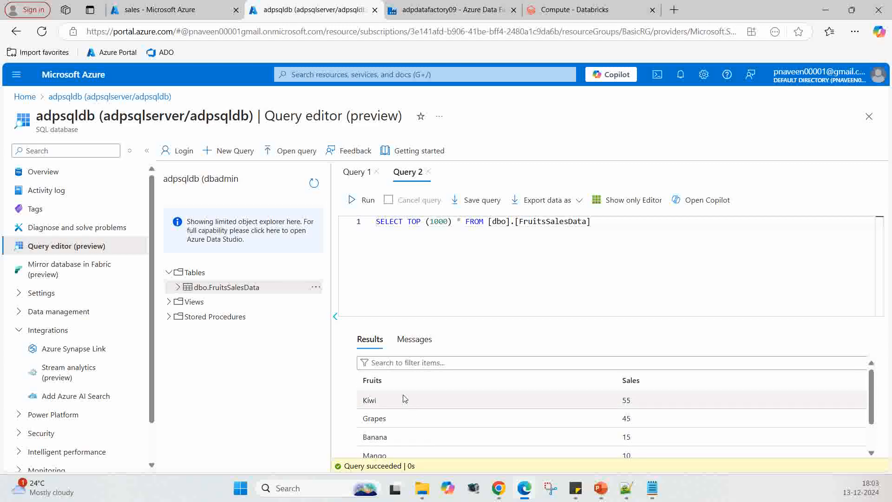